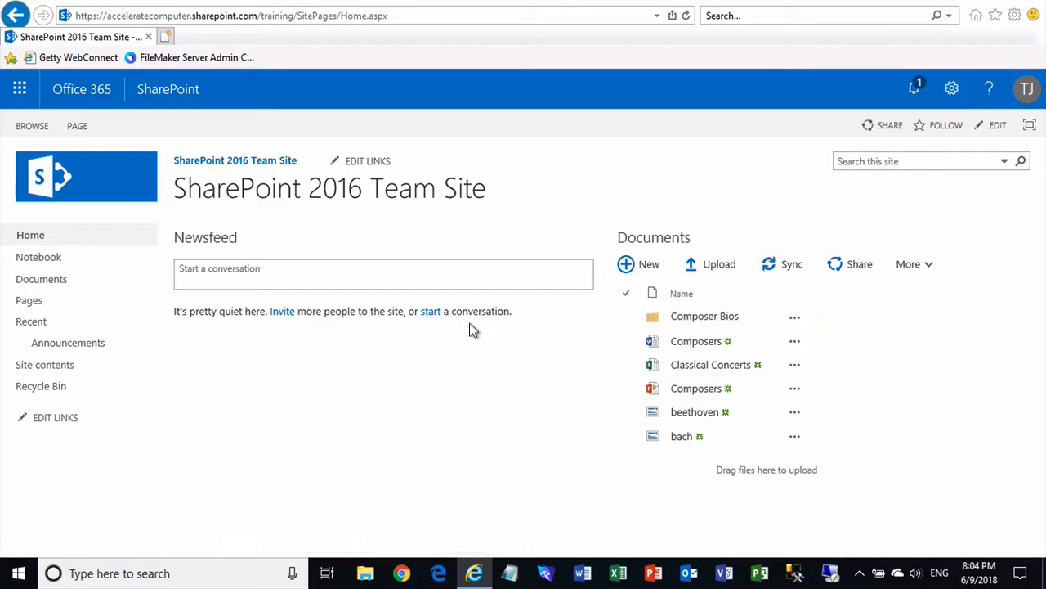
# Open the Composers Word document from the Documents library and replace "greatest" with "finest" in the Bach Style paragraph
pyautogui.click(37, 282)
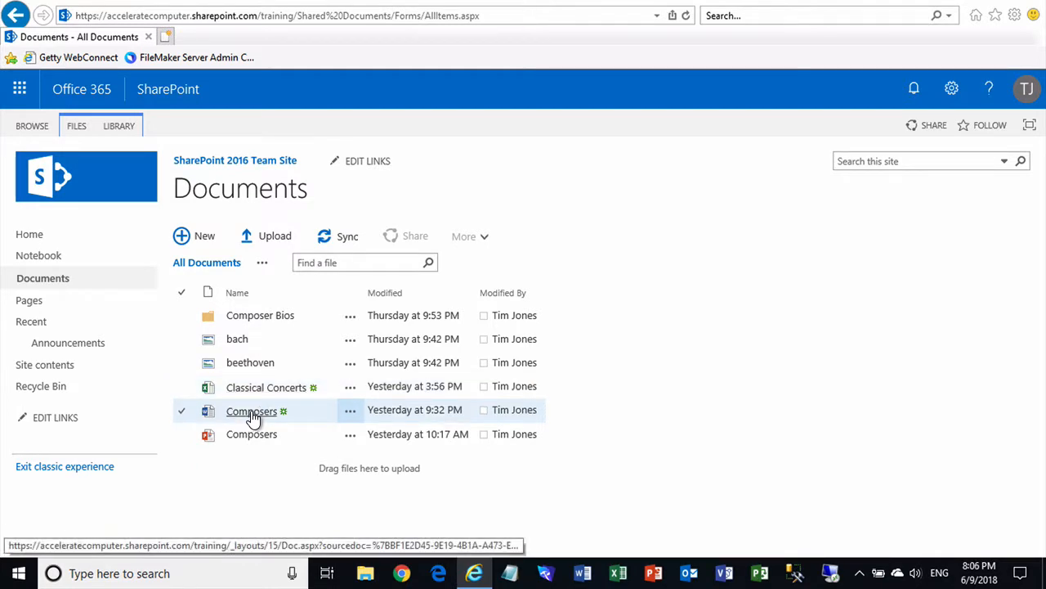
pyautogui.click(252, 411)
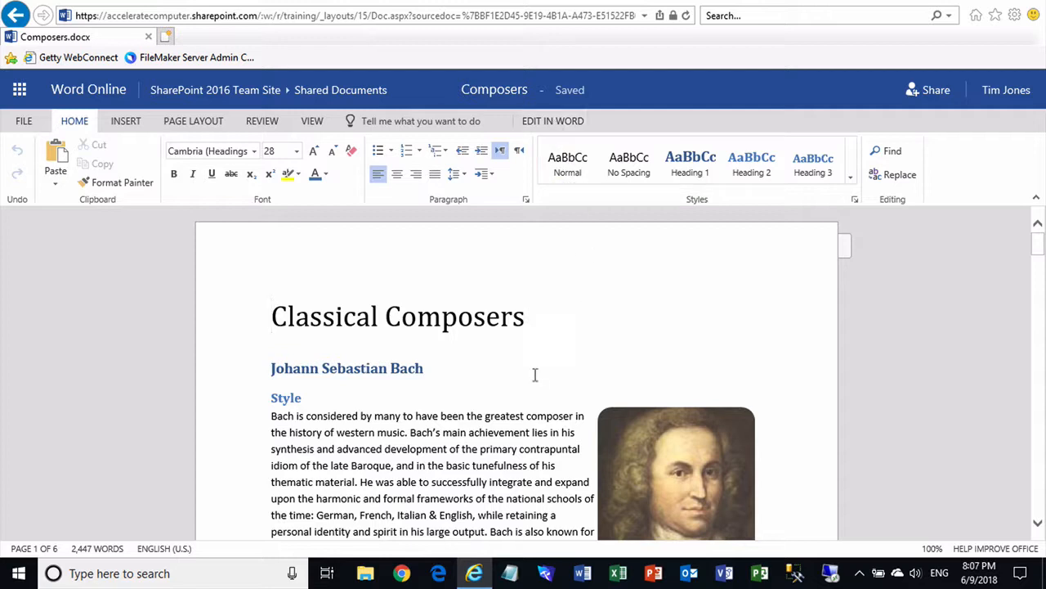
pyautogui.doubleClick(502, 416)
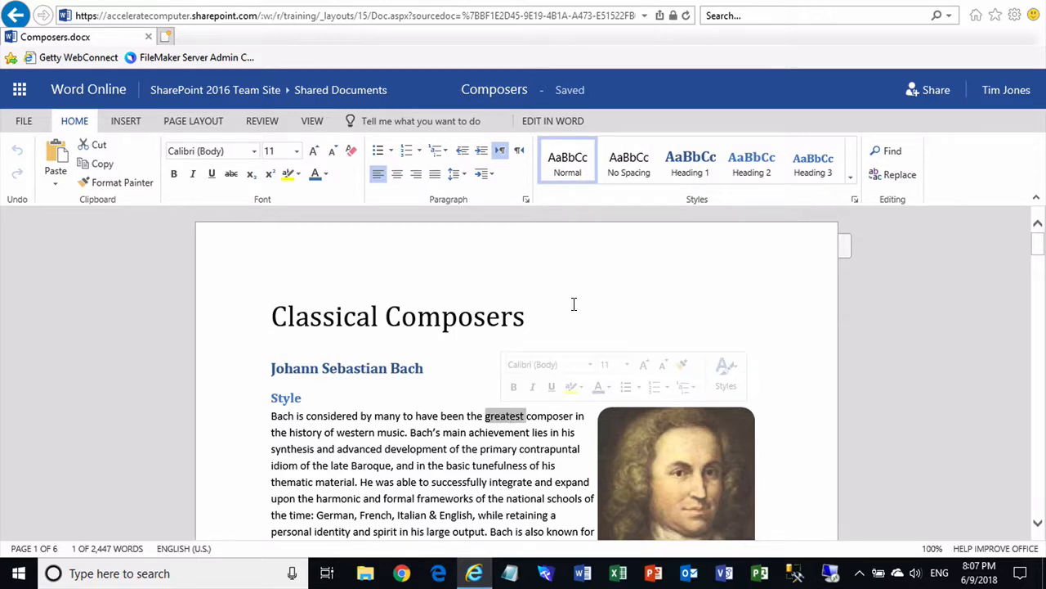
pyautogui.write('finest')
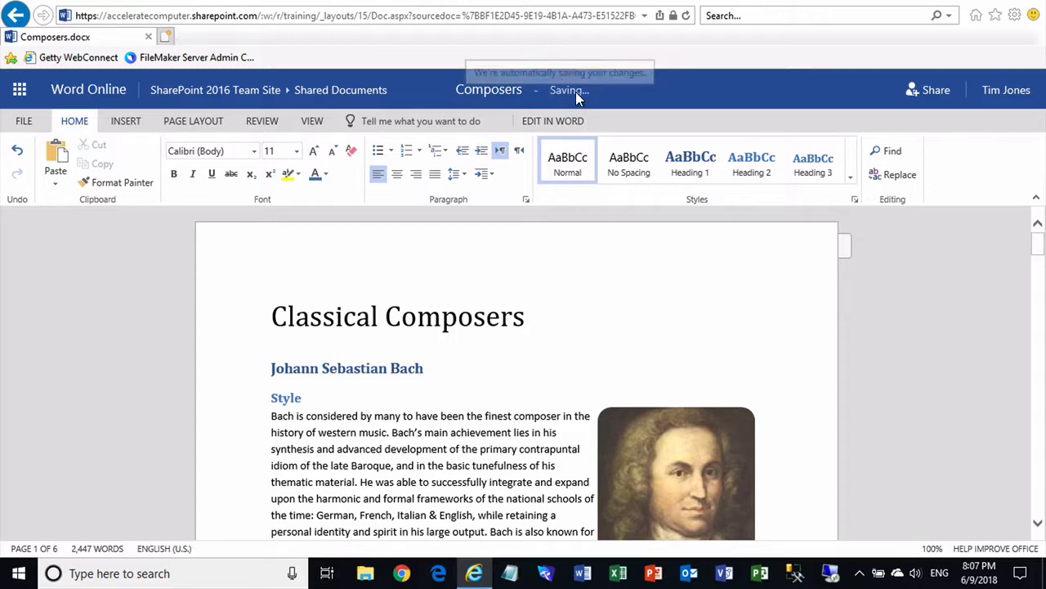
pyautogui.moveTo(561, 96)
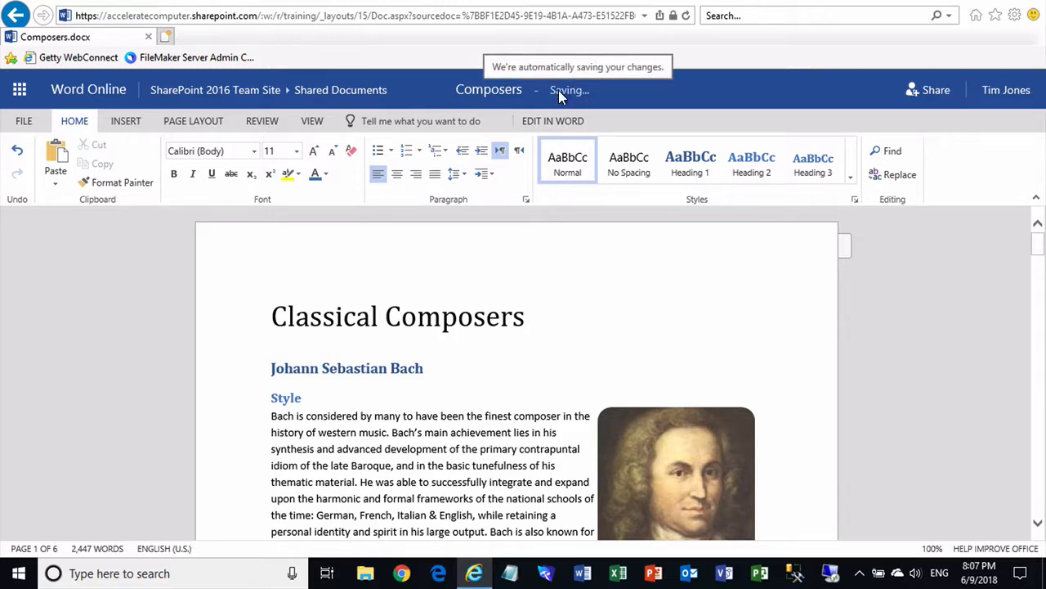
# Return to the Documents library and refresh the list to check when the Composers Word document was modified
pyautogui.click(15, 17)
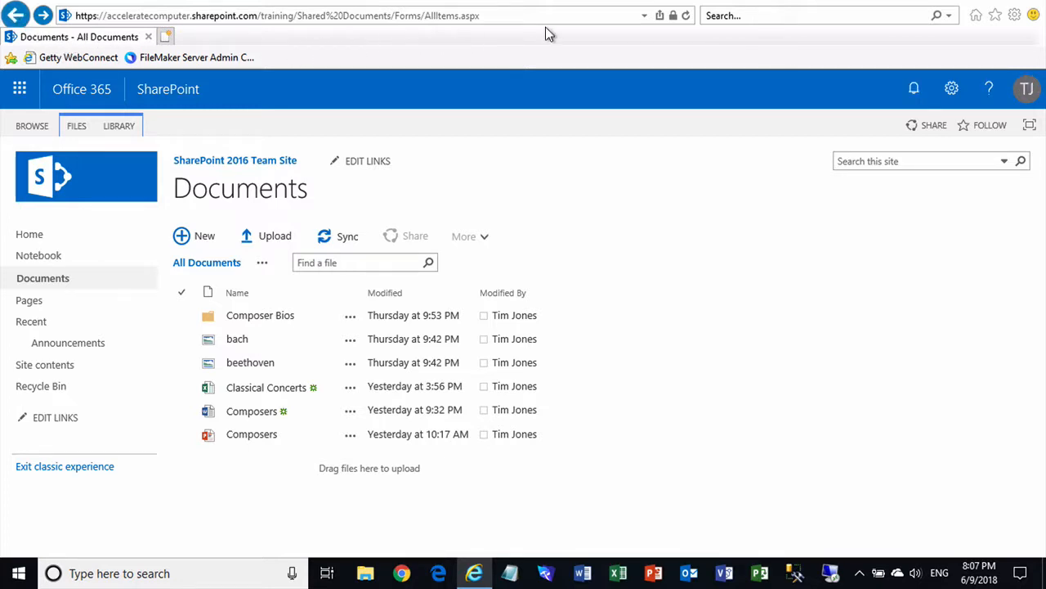
pyautogui.click(687, 16)
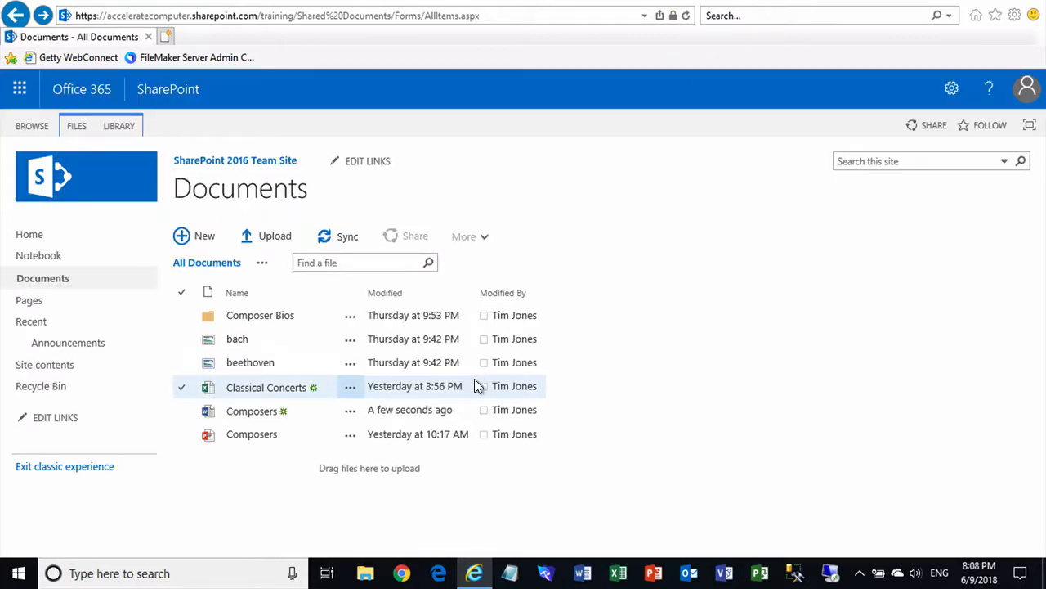
pyautogui.moveTo(409, 409)
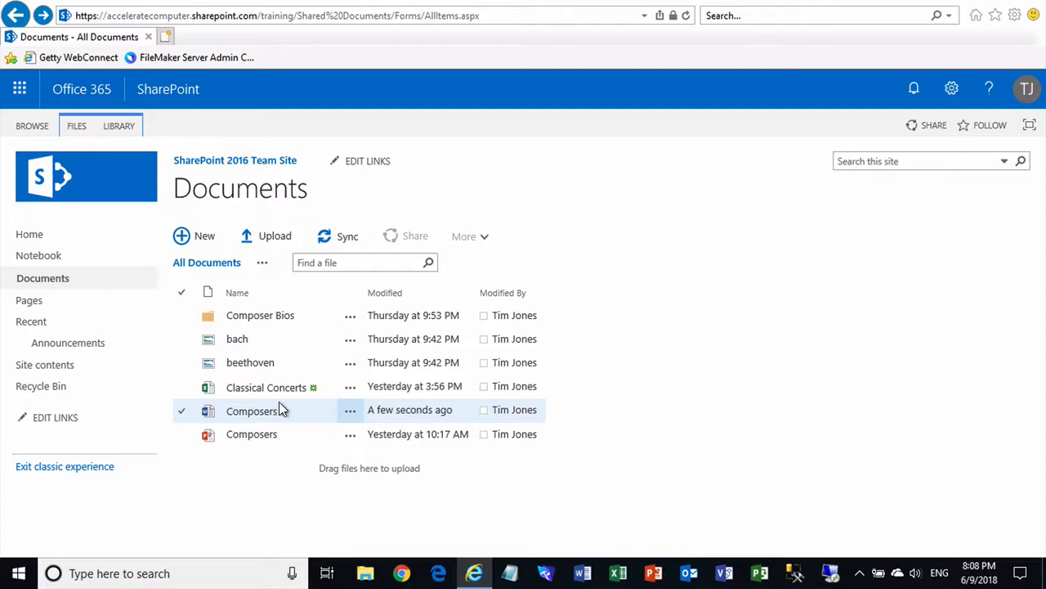
# Open Composers.docx from the Documents library in the desktop version of Word
pyautogui.click(349, 411)
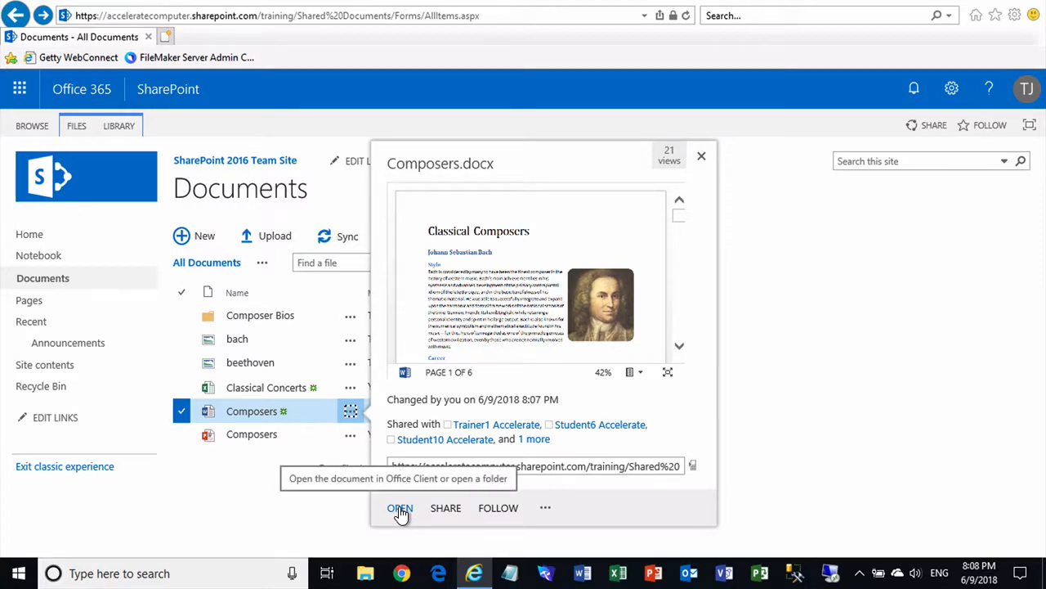
pyautogui.click(546, 511)
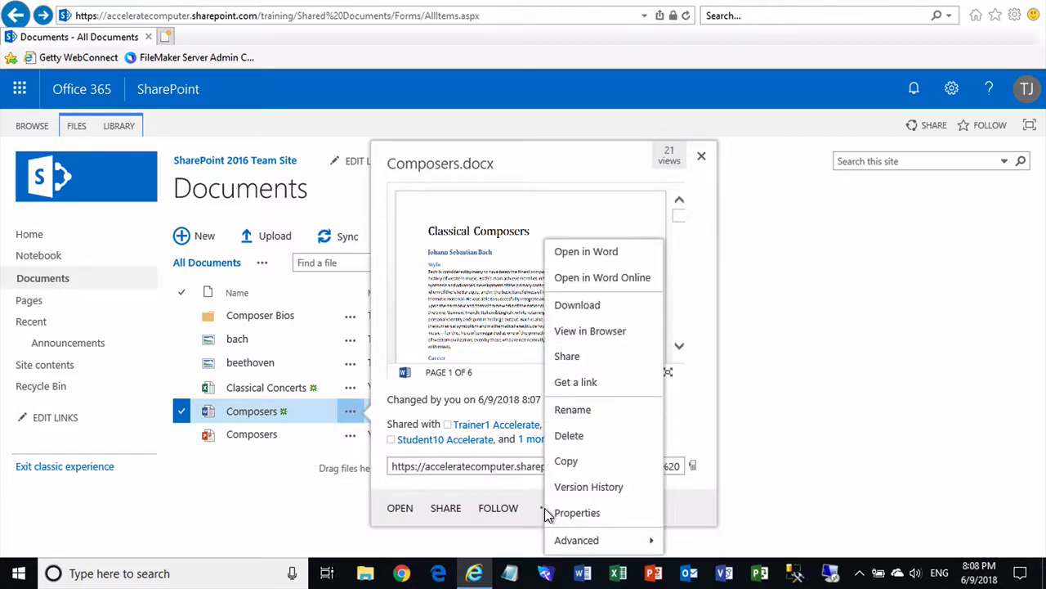
pyautogui.click(627, 253)
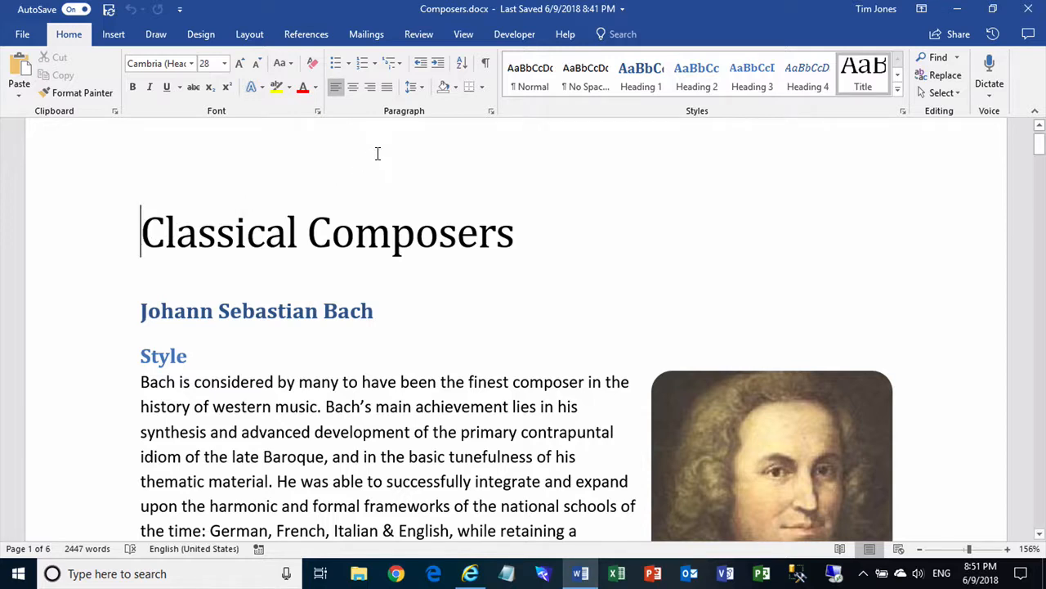
# Turn Track Changes on and back off for the Composers document
pyautogui.click(422, 33)
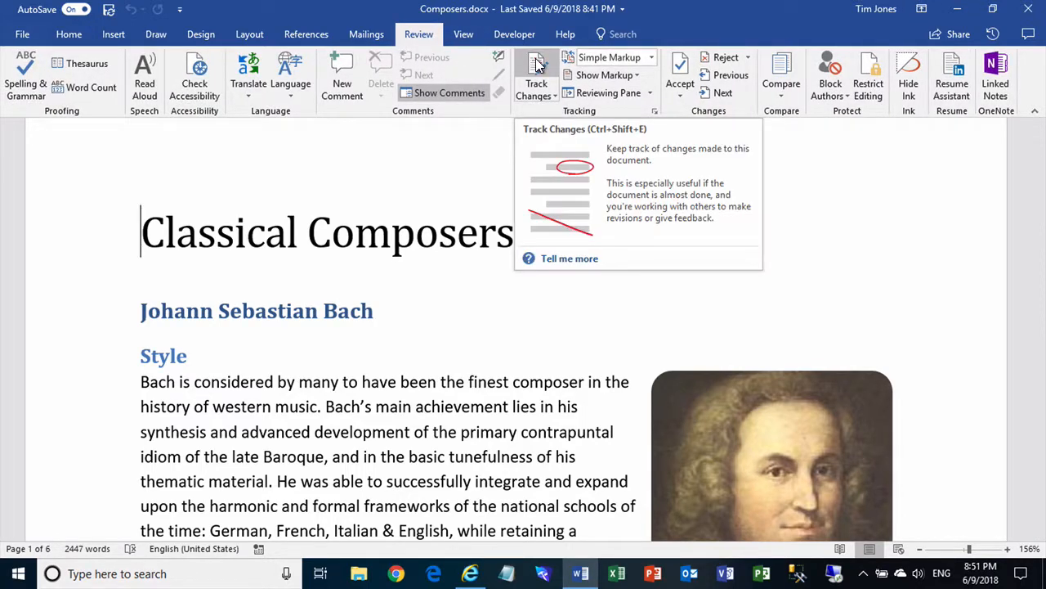
pyautogui.click(537, 65)
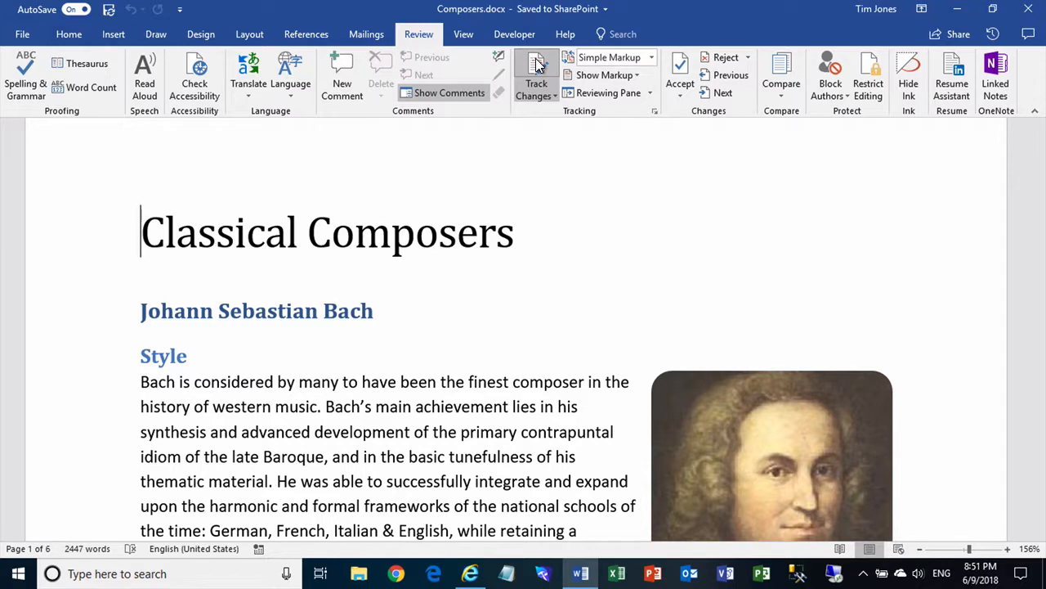
pyautogui.click(538, 65)
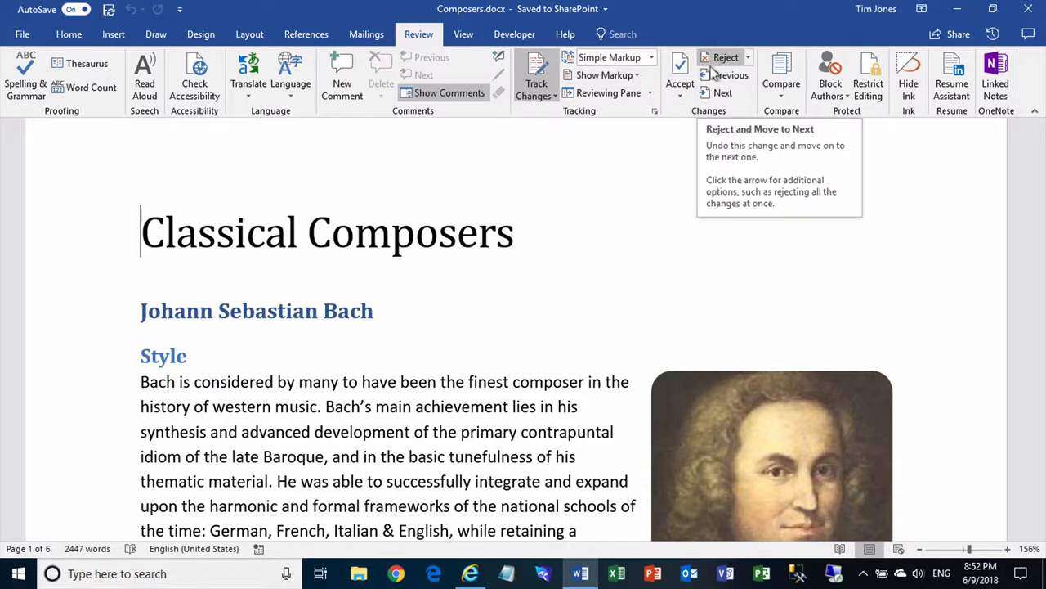
pyautogui.click(537, 69)
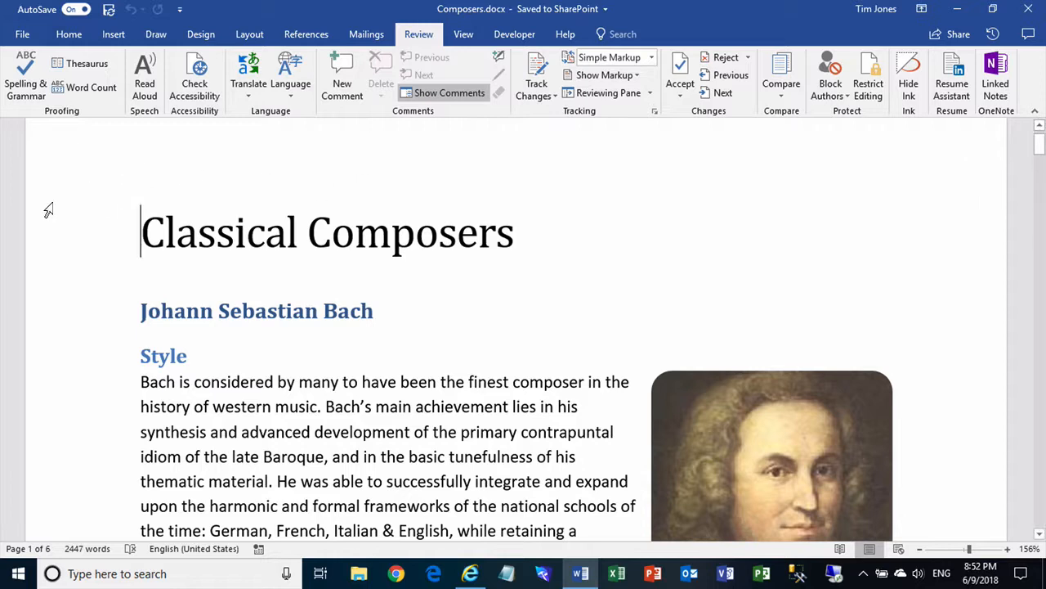
# Switch to the second user's Chrome session and open Composers.docx from the team site's Documents list in desktop Word
pyautogui.moveTo(2, 220); pyautogui.dragTo(484, 214)
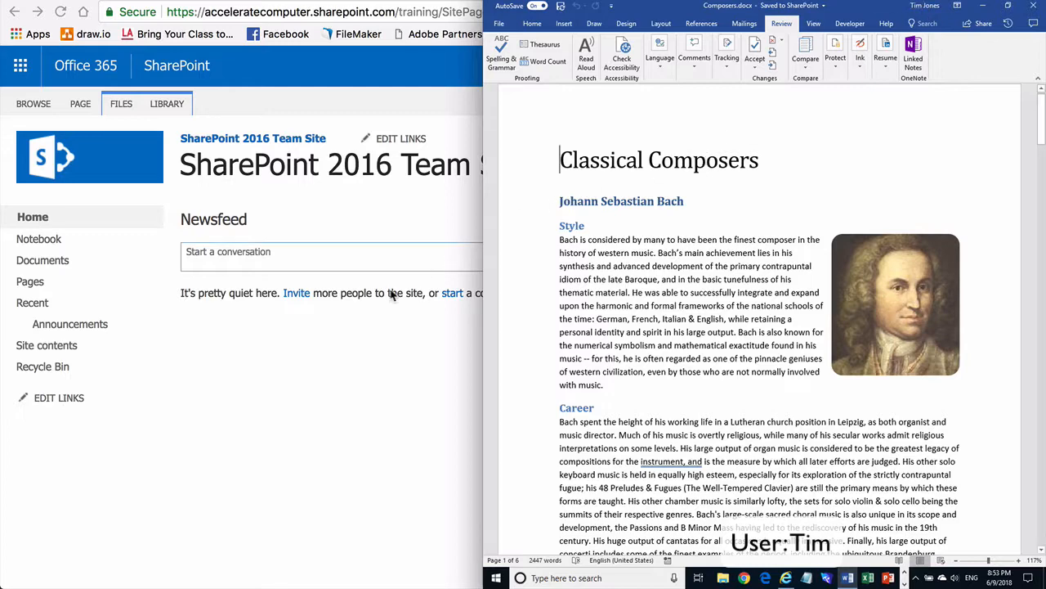
pyautogui.click(279, 351)
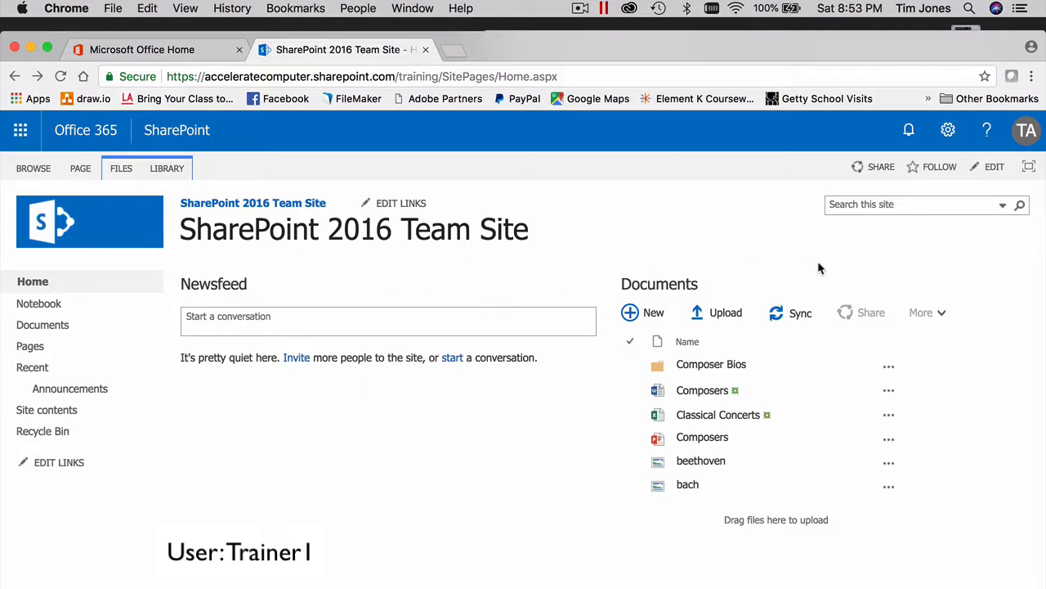
pyautogui.moveTo(1044, 286); pyautogui.dragTo(483, 332)
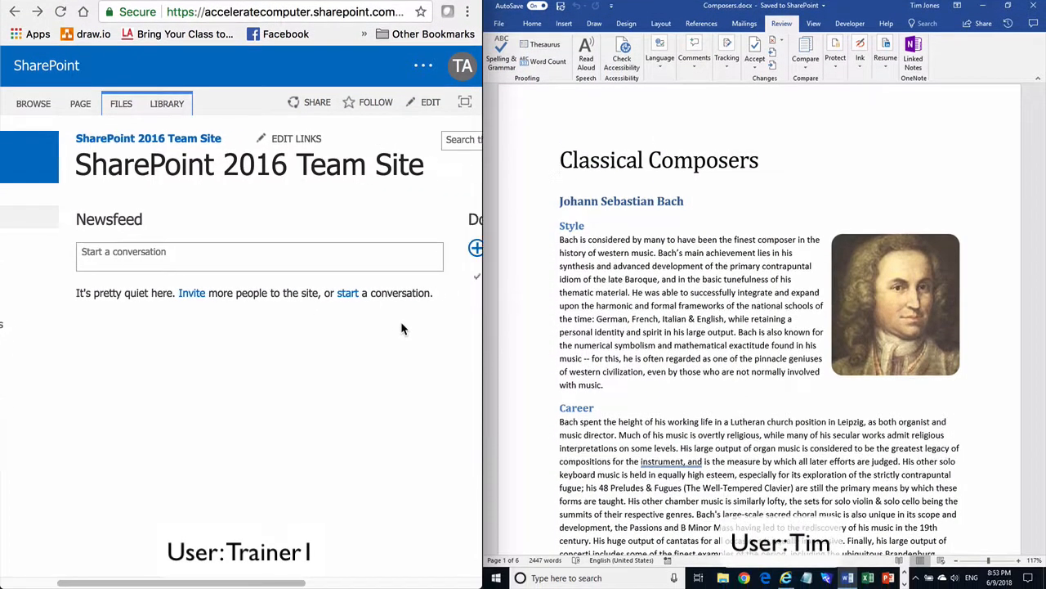
pyautogui.hscroll(10, 402, 376)
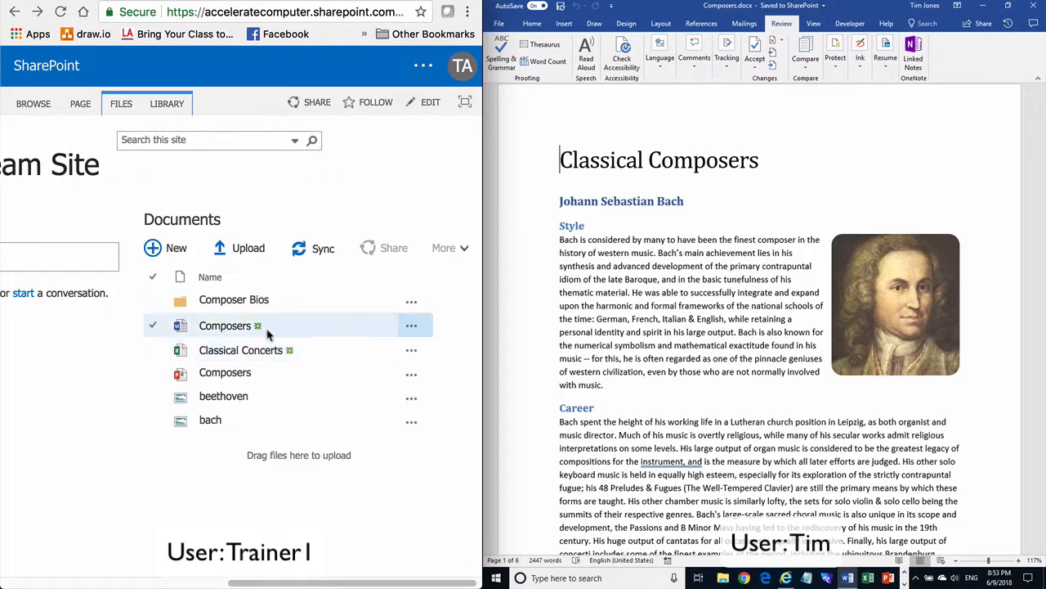
pyautogui.click(412, 329)
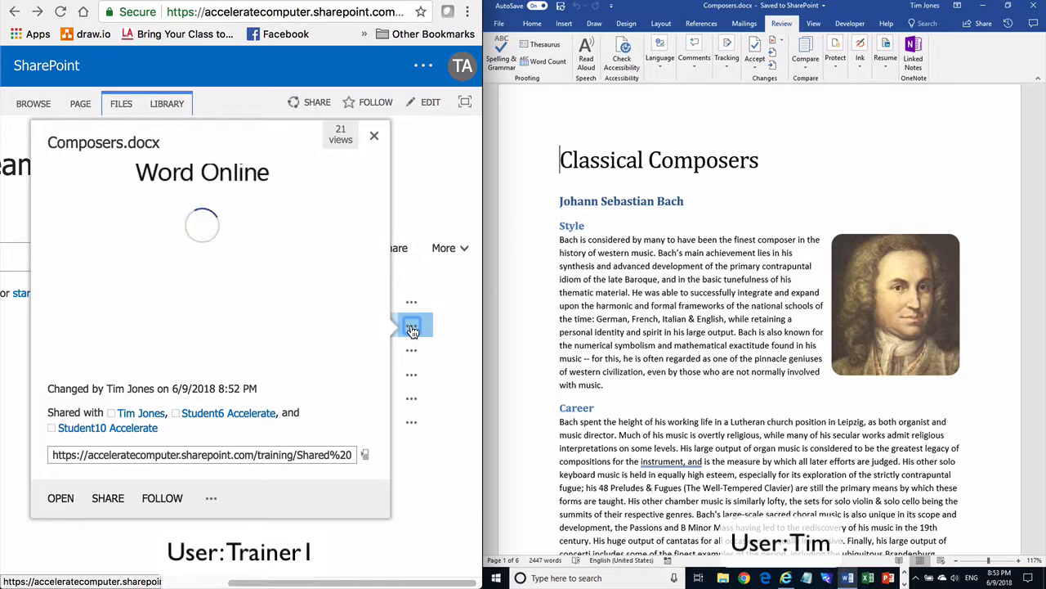
pyautogui.click(60, 498)
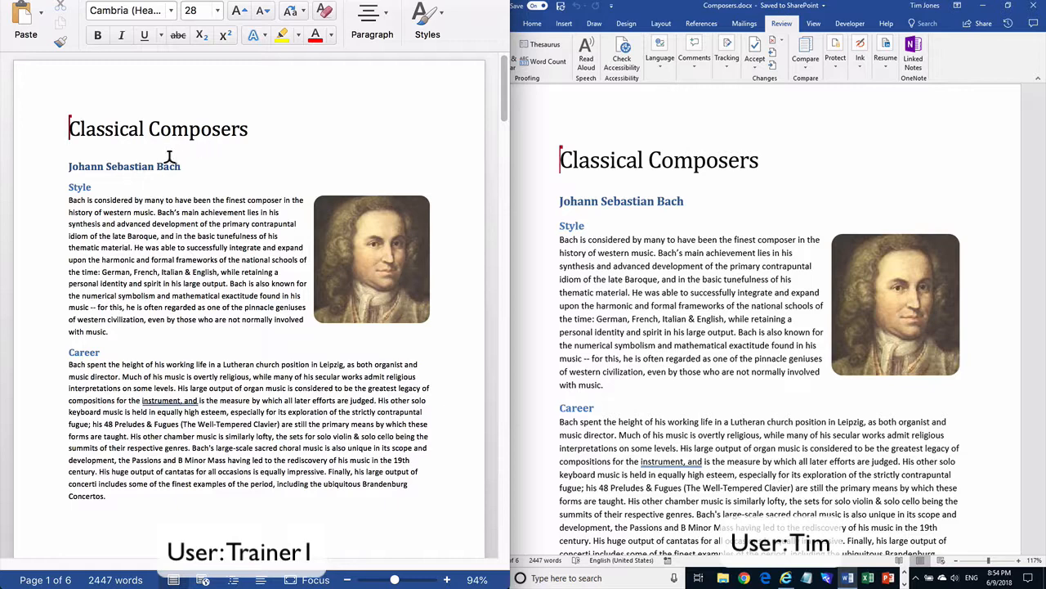
# Replace "Sebastian" with "S." in the Johann Sebastian Bach heading in the second user's Word window
pyautogui.doubleClick(127, 165)
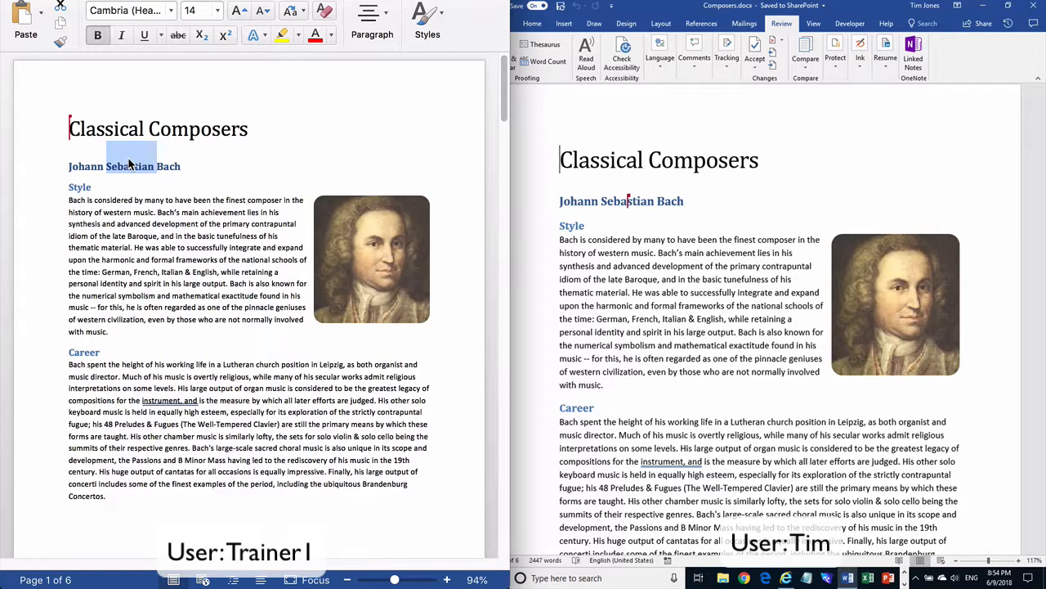
pyautogui.press('BackSpace')
pyautogui.write('S.')
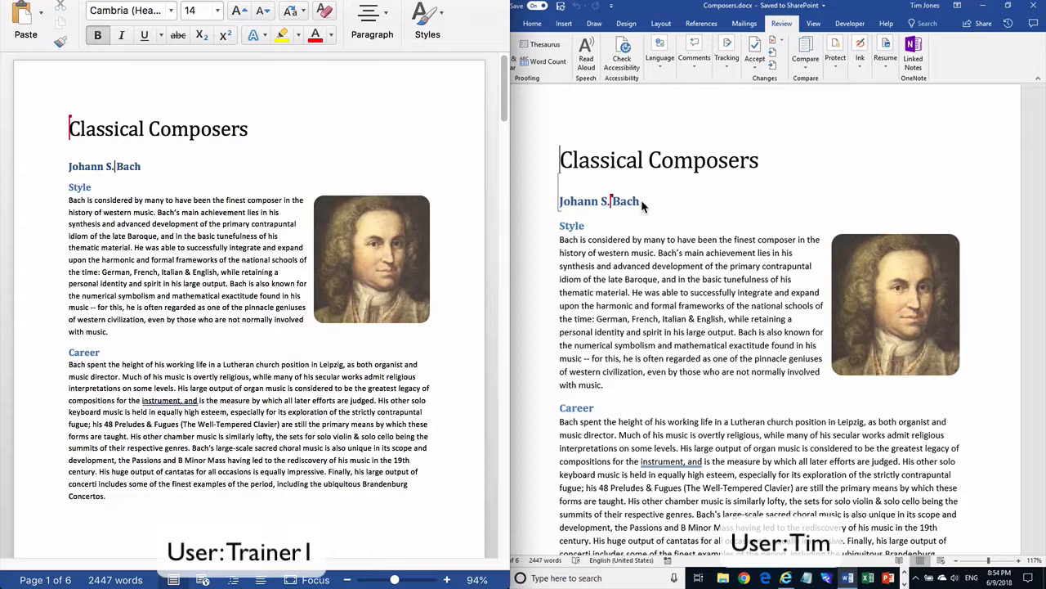
# Try to delete a letter of "Johann" in the Bach heading from the first user's Word window
pyautogui.click(584, 201)
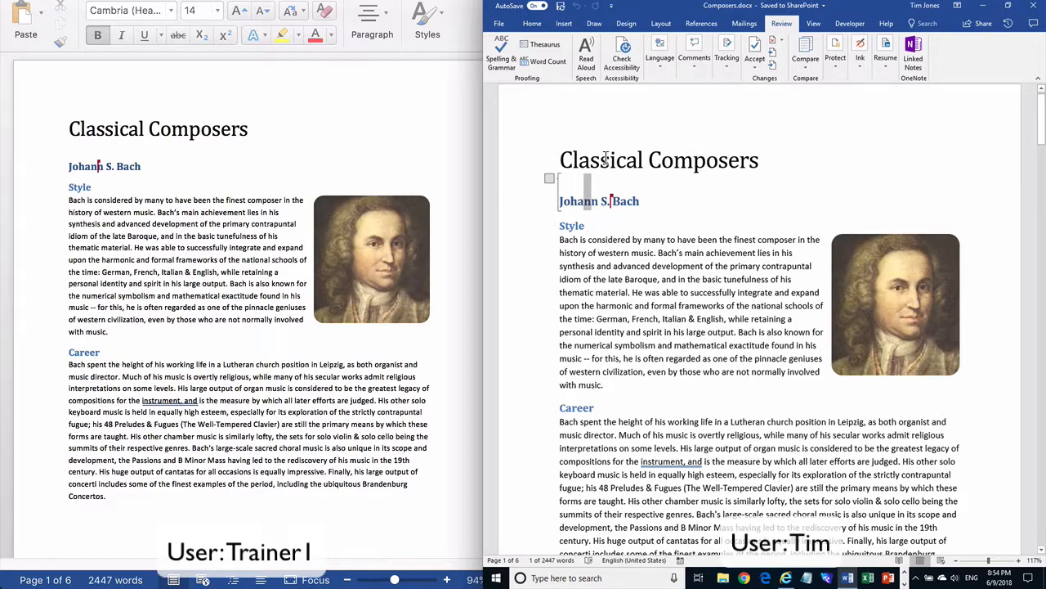
pyautogui.press('Delete')
# Replace "Bach is considered by many" with "Many consider Bach" at the start of the Style paragraph in the first user's window
pyautogui.moveTo(566, 239); pyautogui.dragTo(654, 240)
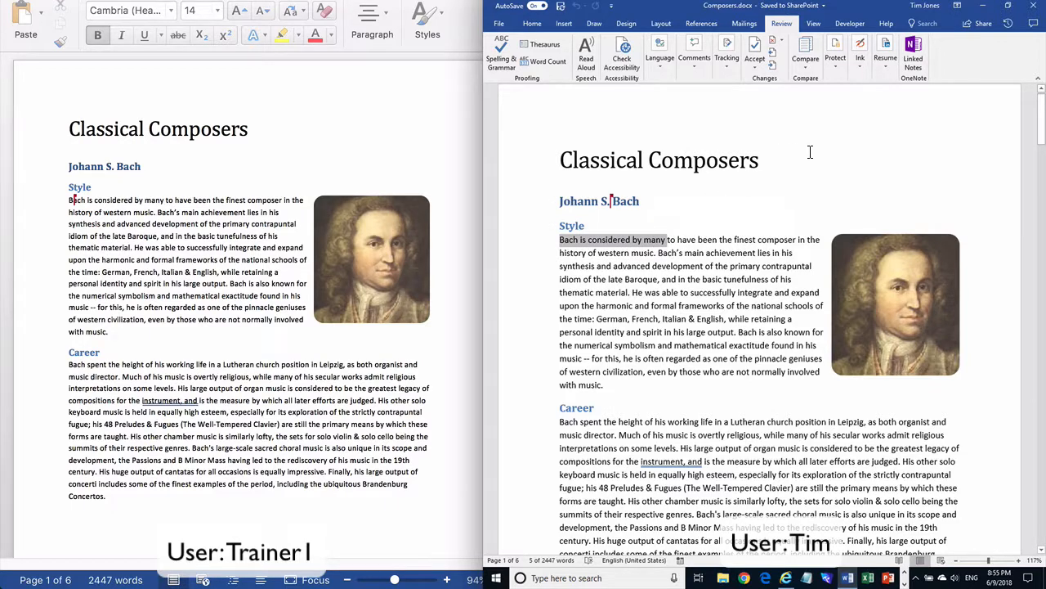
pyautogui.write('Many con')
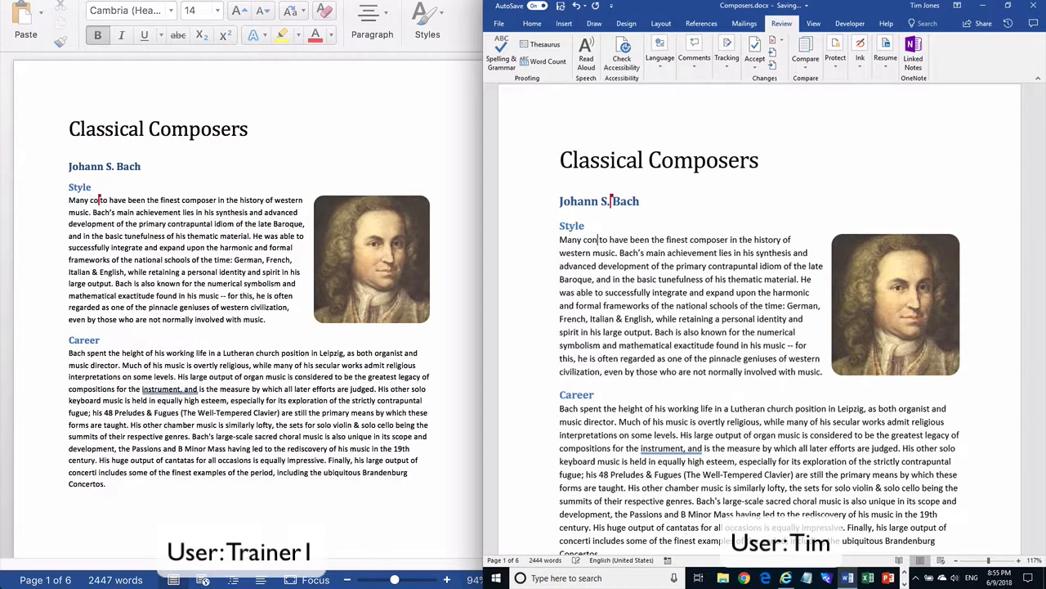
pyautogui.write('sider')
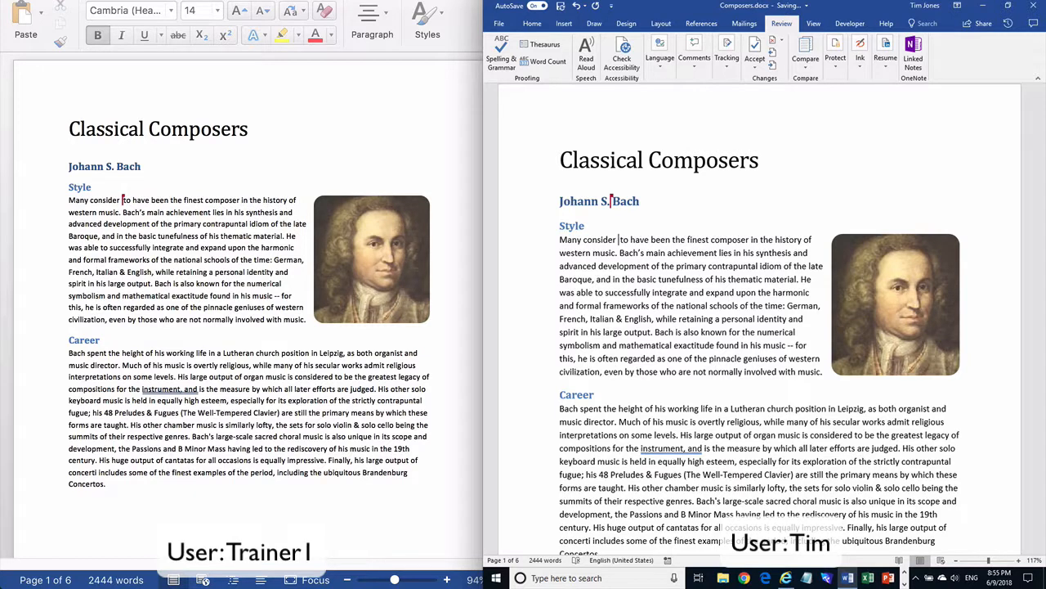
pyautogui.write(' Bach')
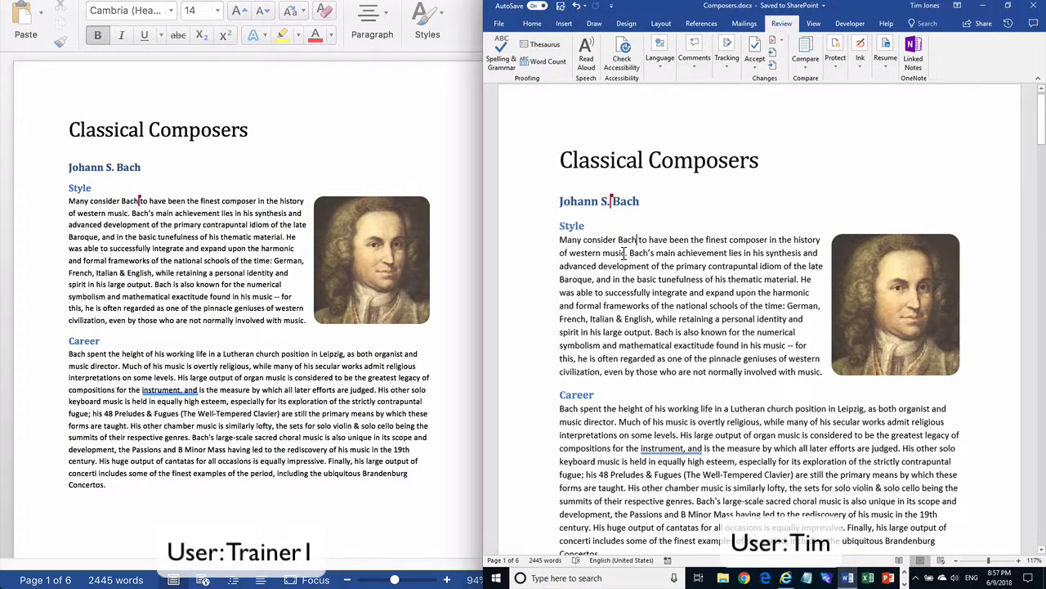
# Cut the Bach portrait and delete the word "thematic" from the Style paragraph in the second user's Word window
pyautogui.click(376, 250)
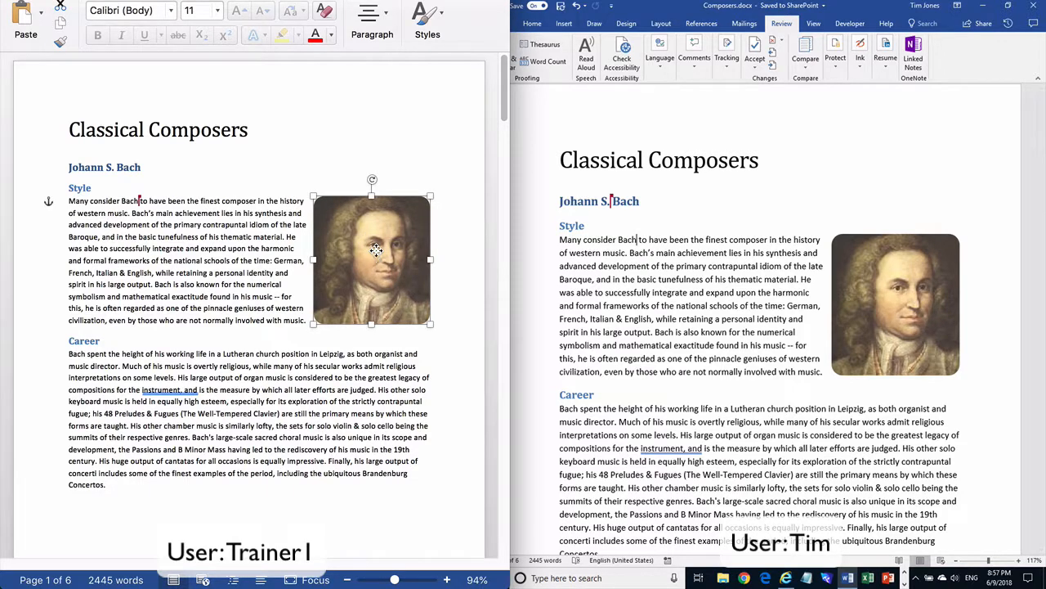
pyautogui.rightClick(376, 250)
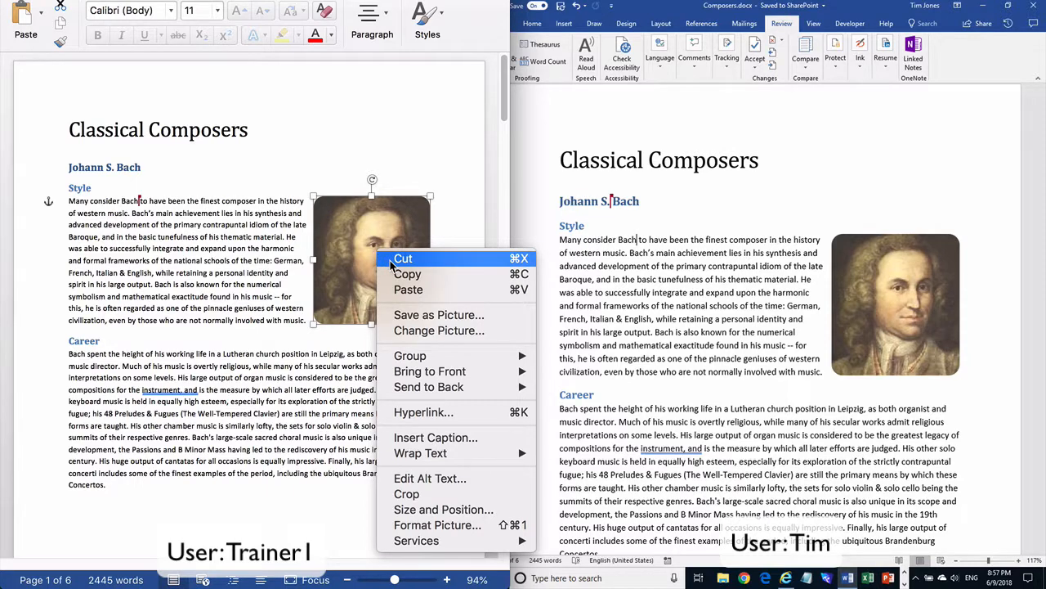
pyautogui.click(404, 258)
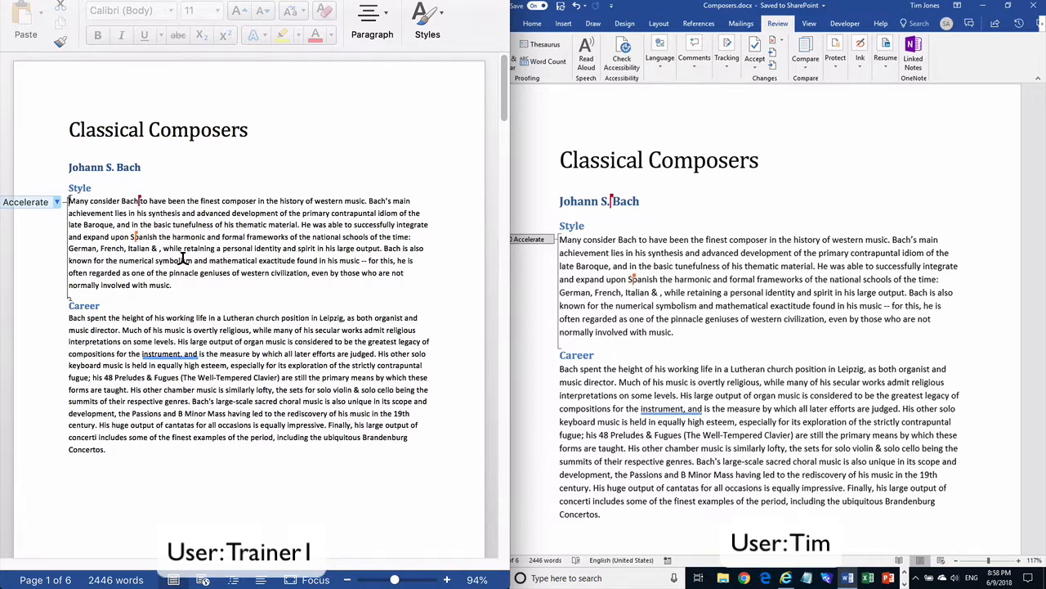
pyautogui.doubleClick(251, 220)
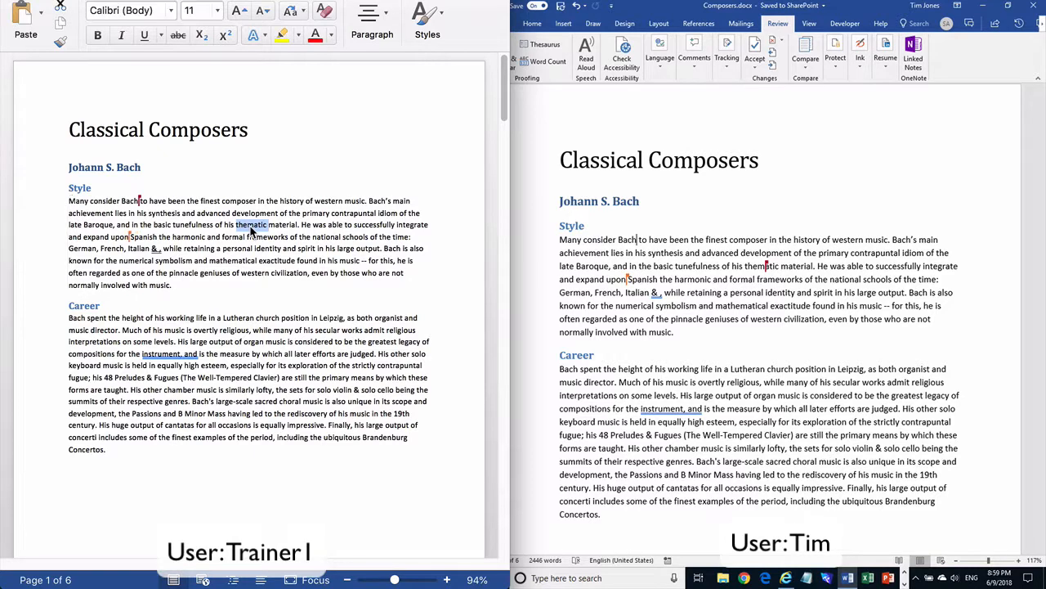
pyautogui.press('Delete')
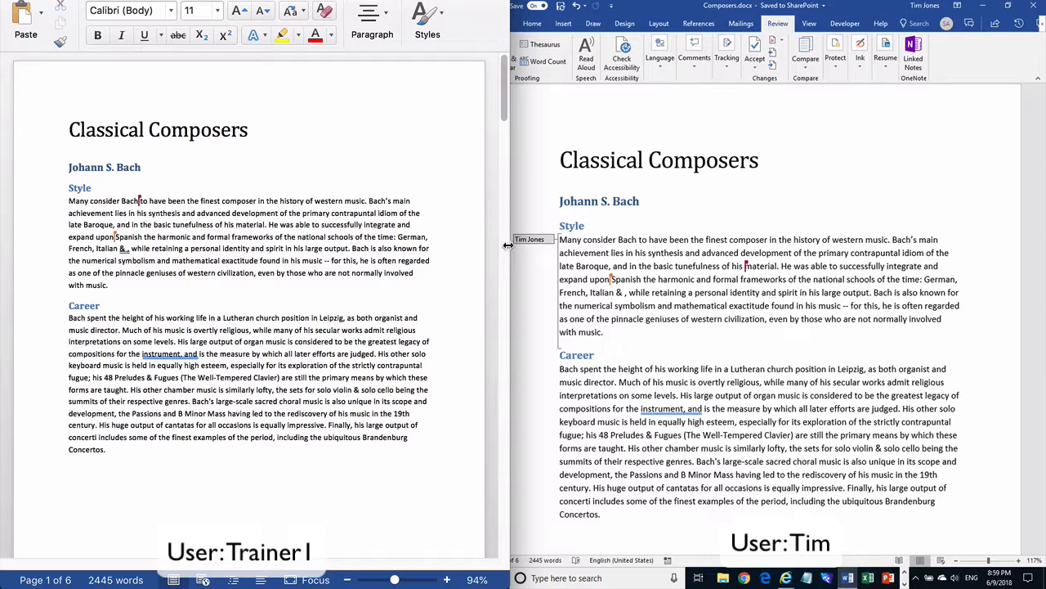
# Replace "a personal" with "an" before "identity and spirit" in the Style paragraph in the second user's Word window
pyautogui.click(621, 254)
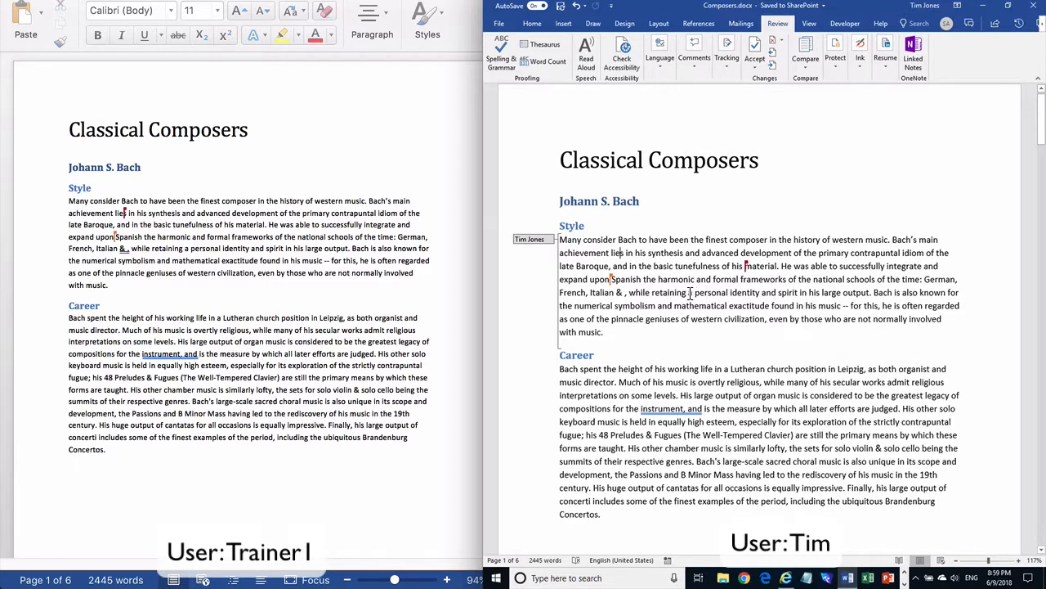
pyautogui.moveTo(689, 292); pyautogui.dragTo(730, 298)
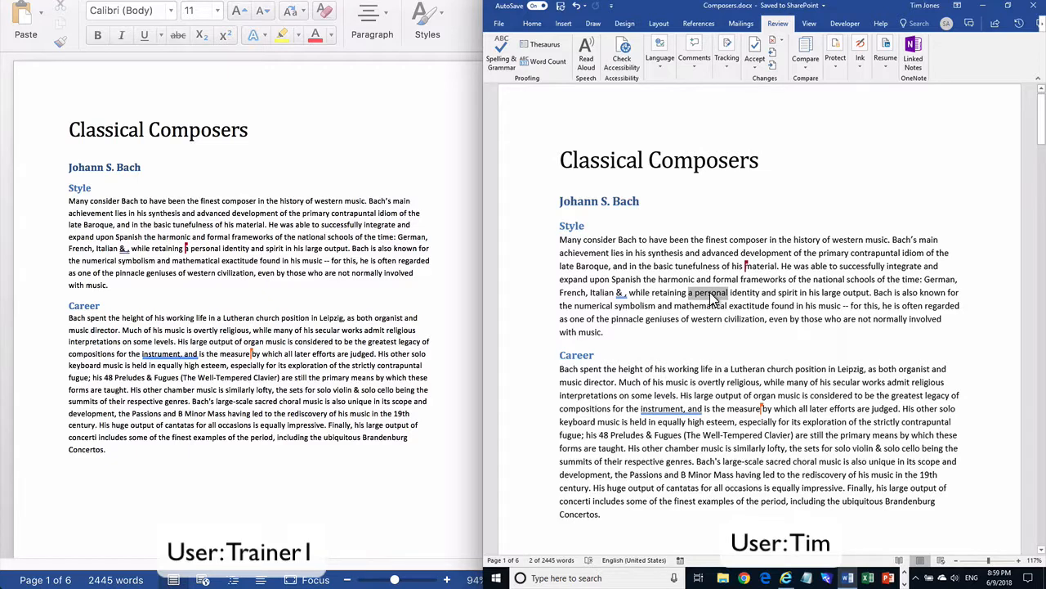
pyautogui.write('an')
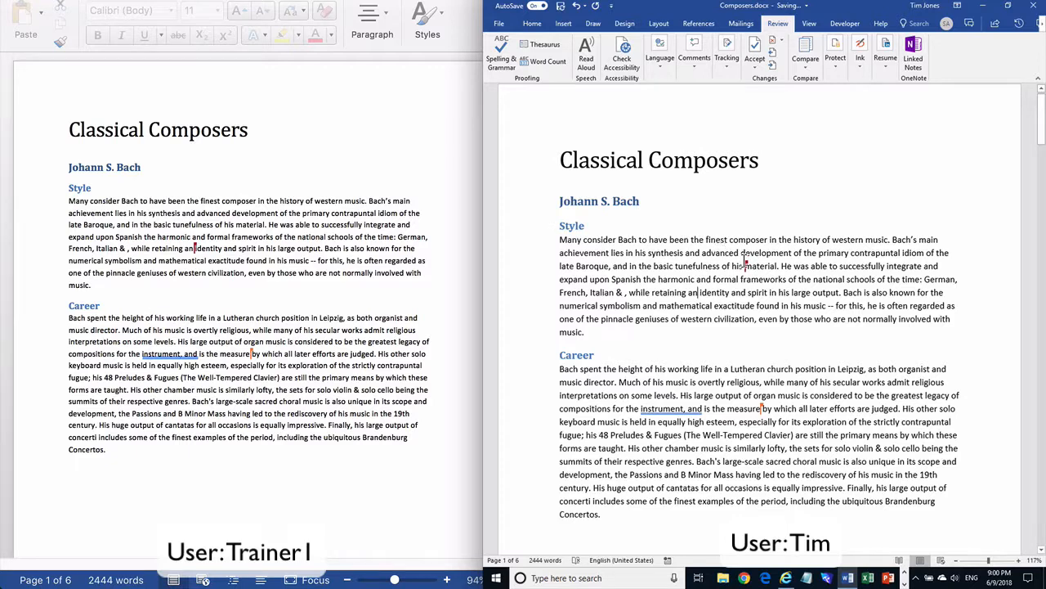
pyautogui.moveTo(746, 264)
# Quit Word for the first user and dismiss the Composers.docx preview in the SharePoint Documents library
pyautogui.moveTo(250, 345)
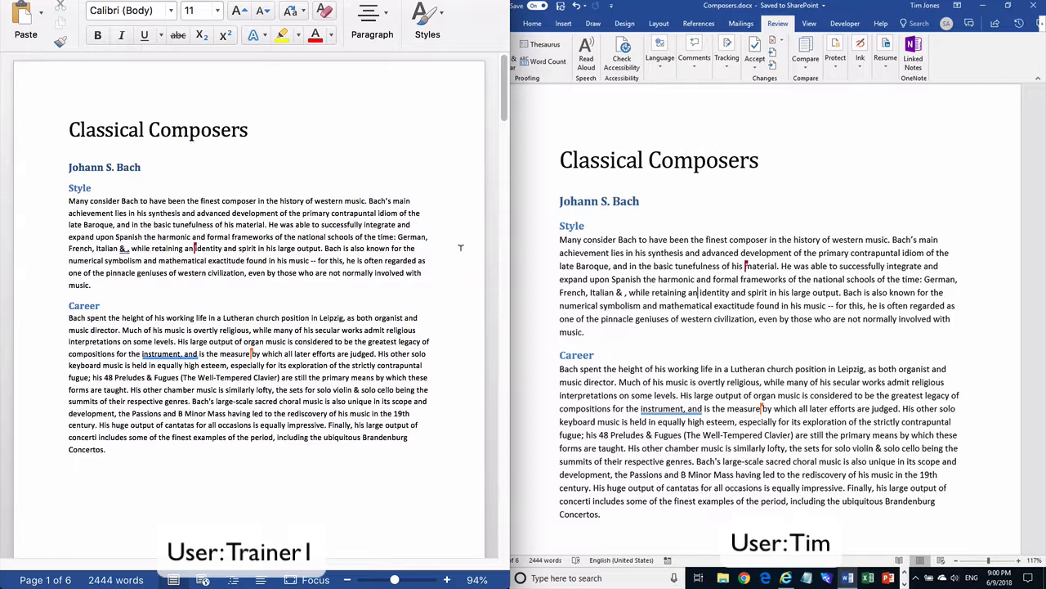
pyautogui.click(292, 222)
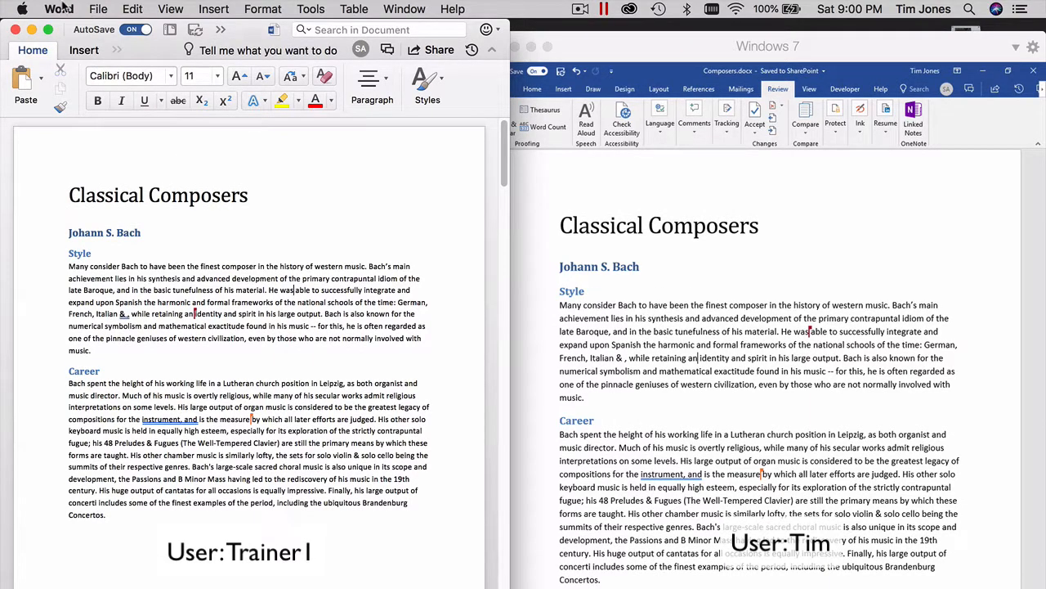
pyautogui.click(61, 8)
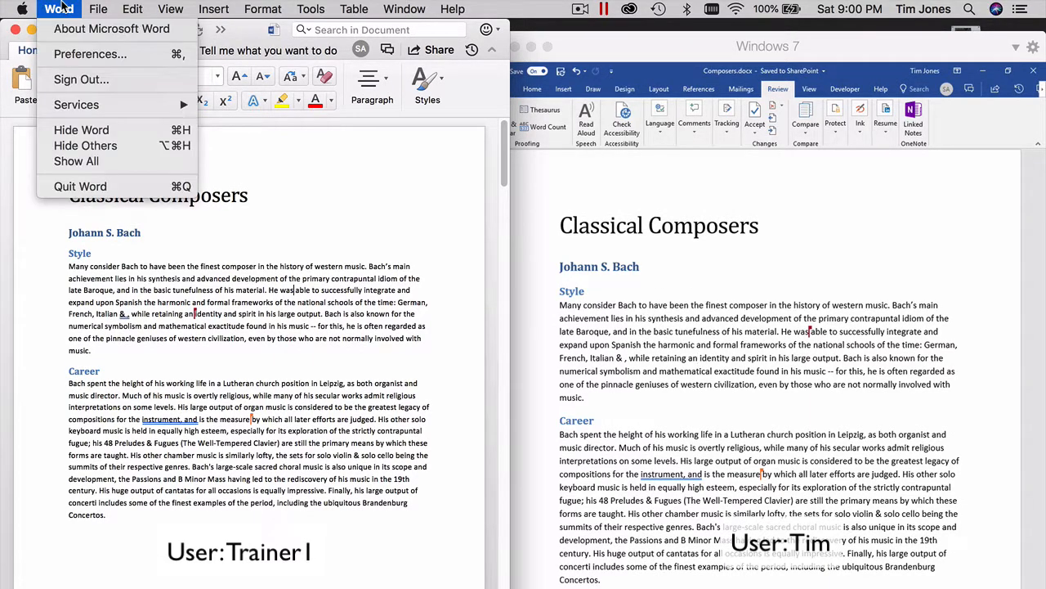
pyautogui.click(82, 187)
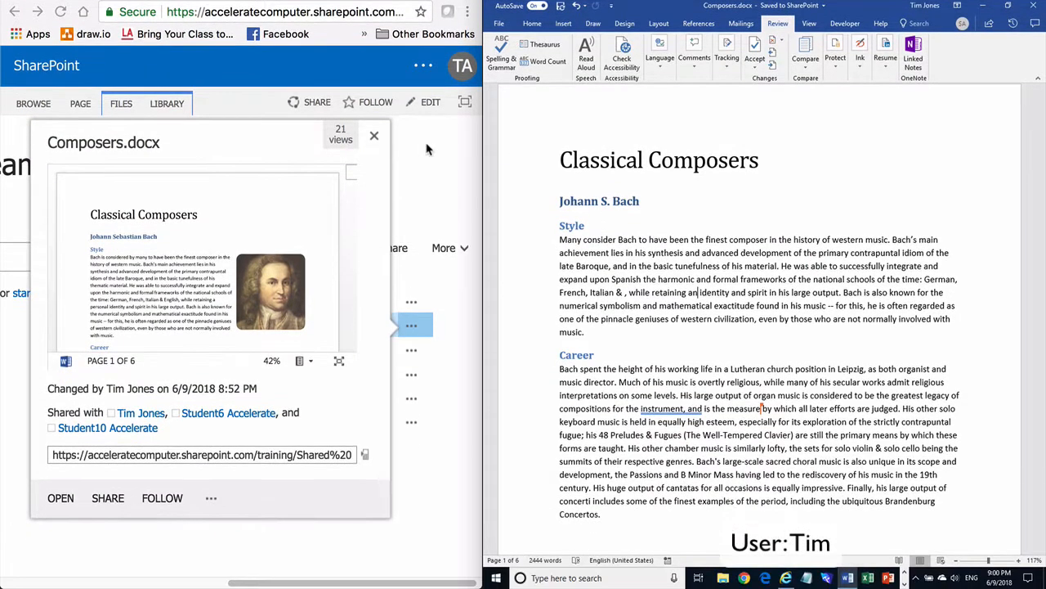
pyautogui.click(375, 136)
pyautogui.click(376, 138)
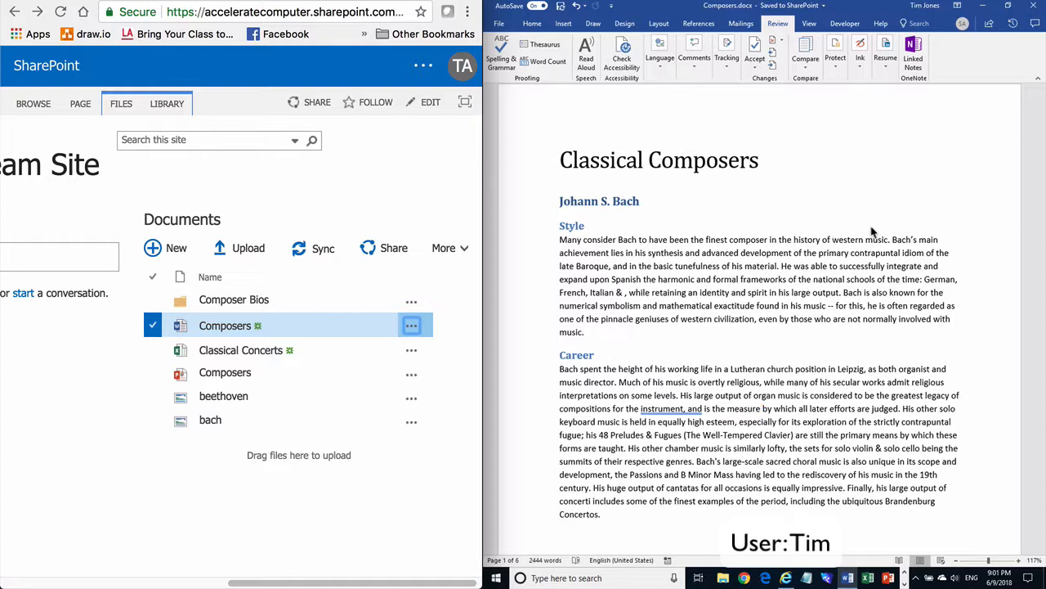
# Show the second user's Windows desktop at full width, close Composers.docx, and dismiss its preview in the SharePoint library
pyautogui.click(746, 268)
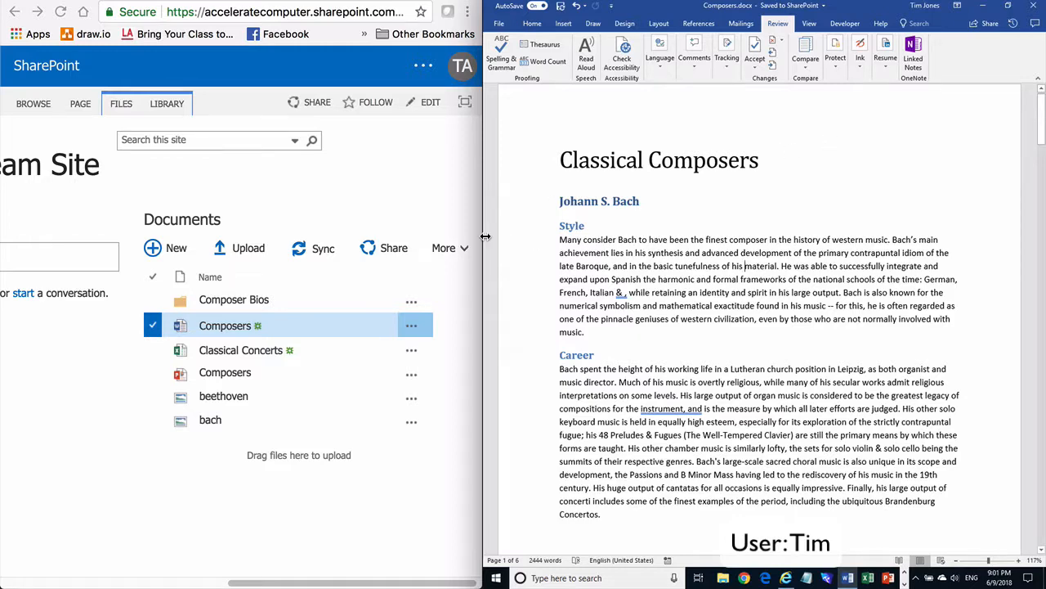
pyautogui.moveTo(486, 236); pyautogui.dragTo(1, 236)
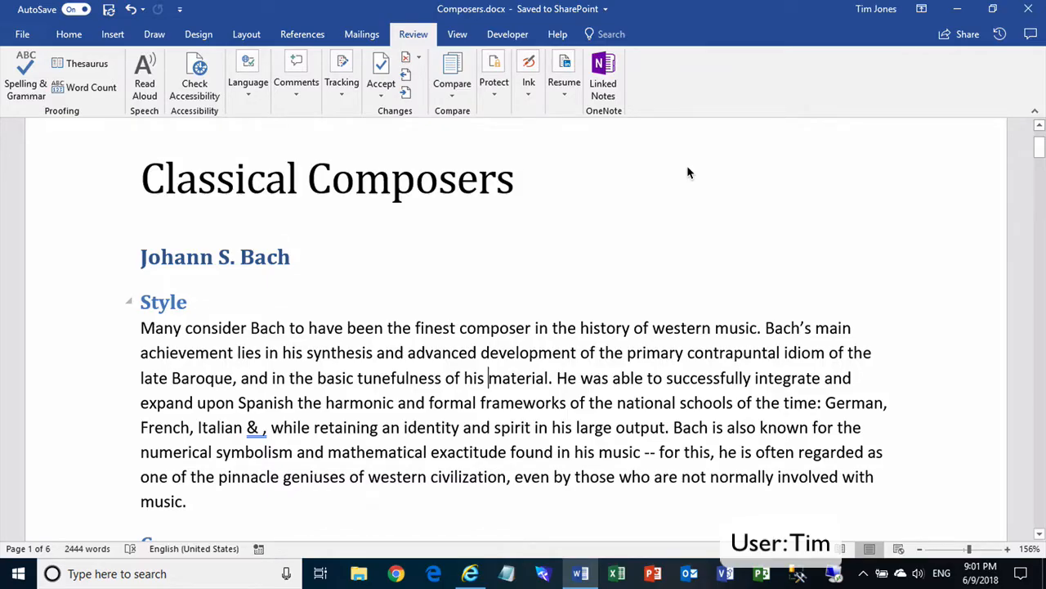
pyautogui.click(1028, 10)
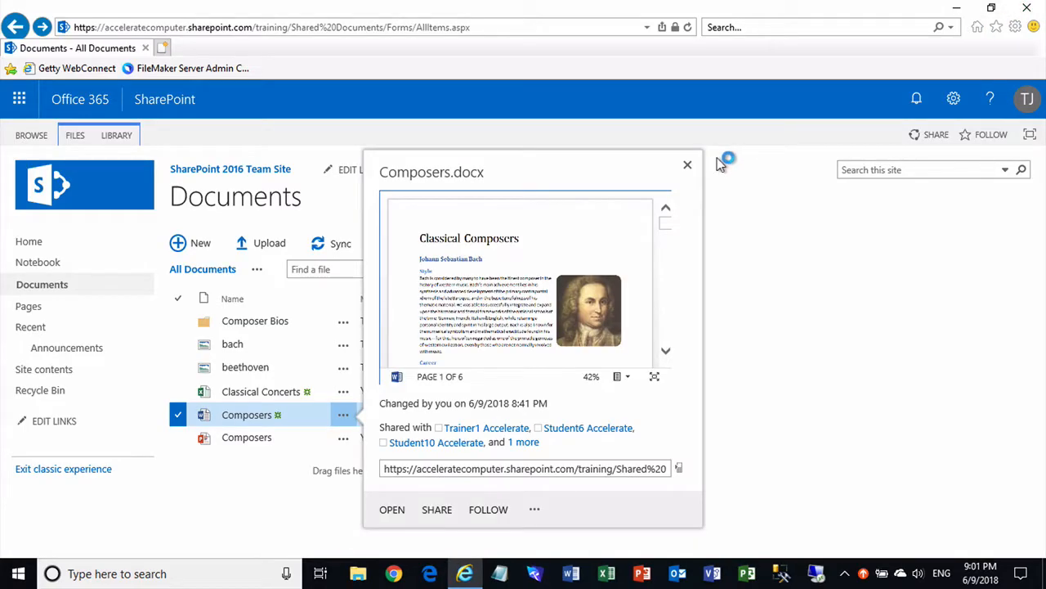
pyautogui.click(687, 166)
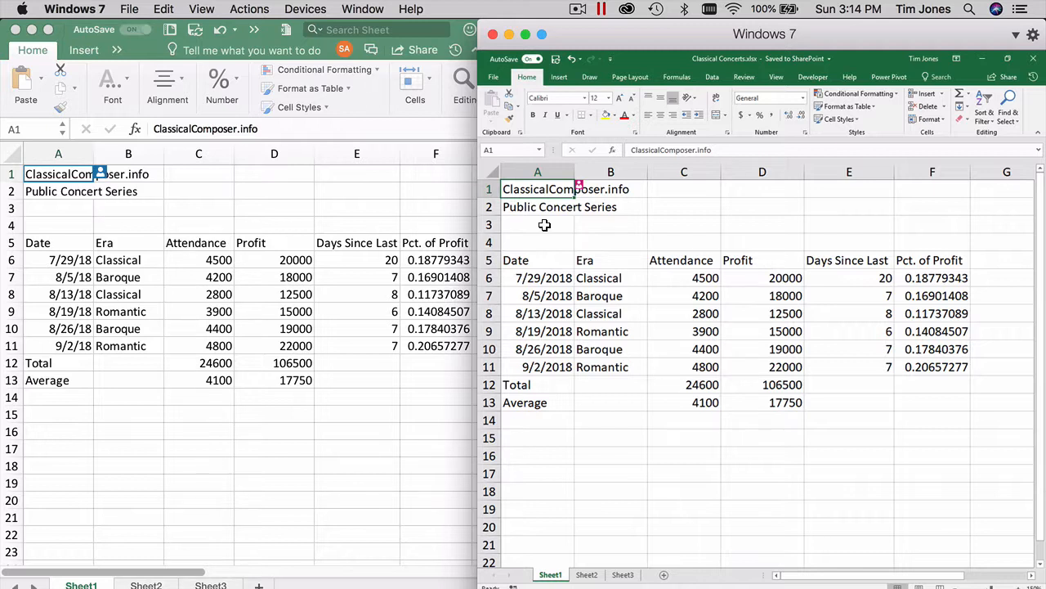
# Check the co-authoring cell markers by selecting C6 in the second user's Classical Concerts workbook and A1 and A6 in the first user's
pyautogui.click(681, 278)
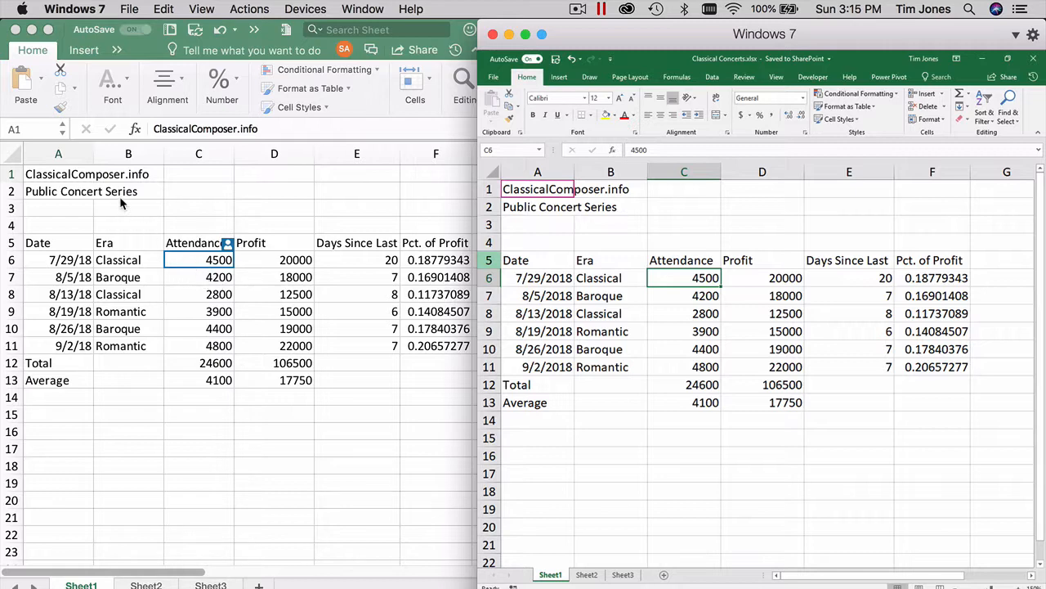
pyautogui.click(78, 176)
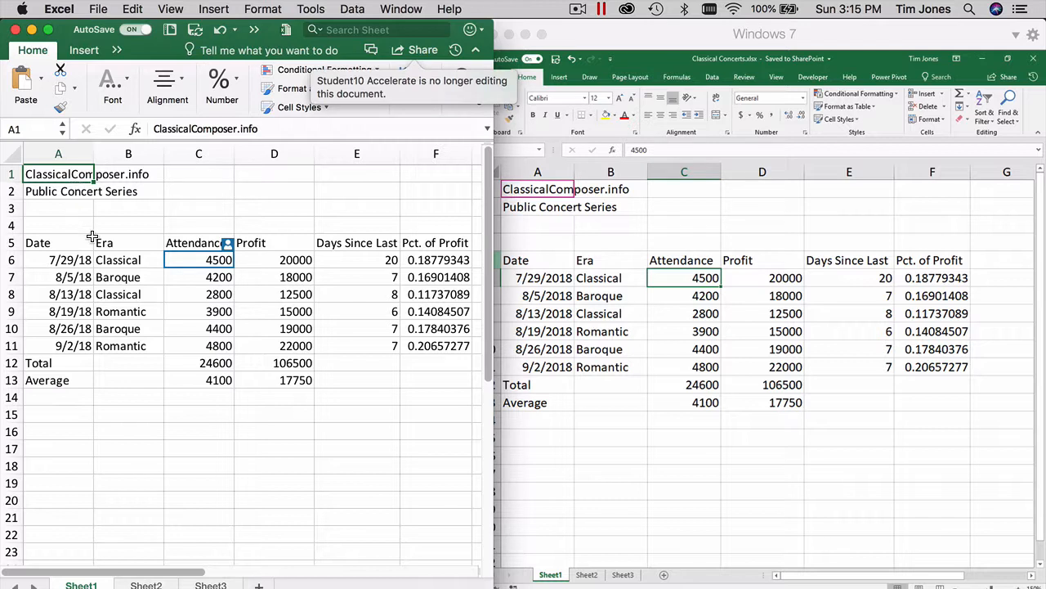
pyautogui.click(63, 259)
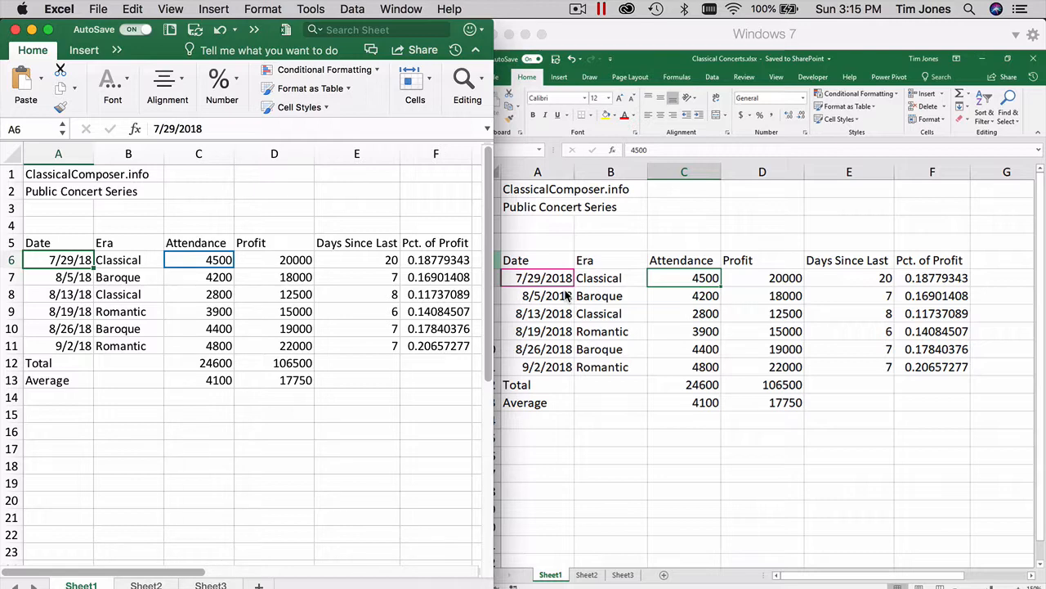
# Set the 7/29/2018 attendance in cell C6 to 5500 in the second user's Excel window
pyautogui.click(695, 280)
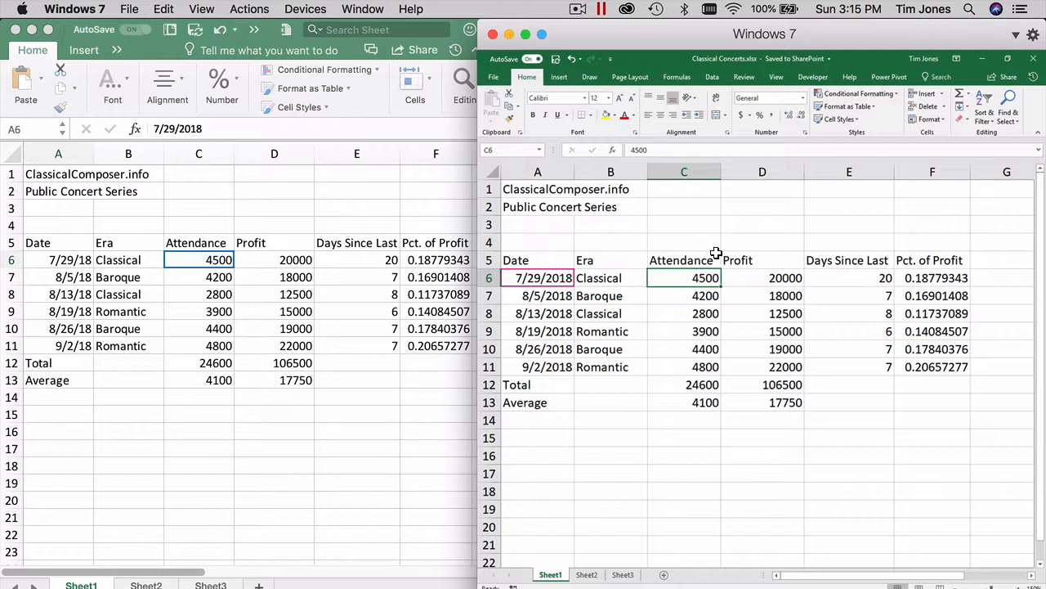
pyautogui.write('5500')
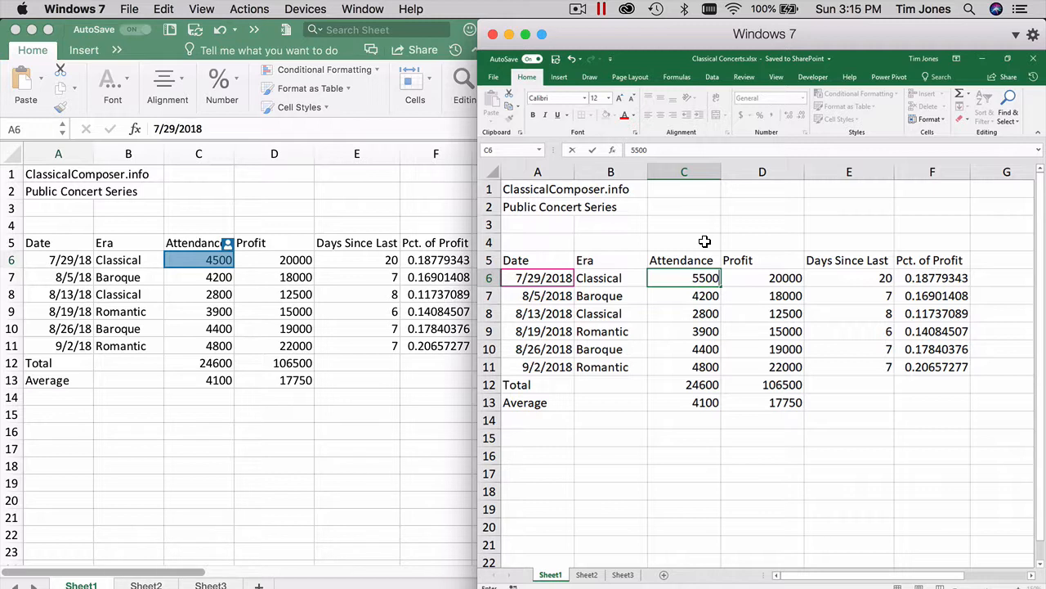
pyautogui.press('Return')
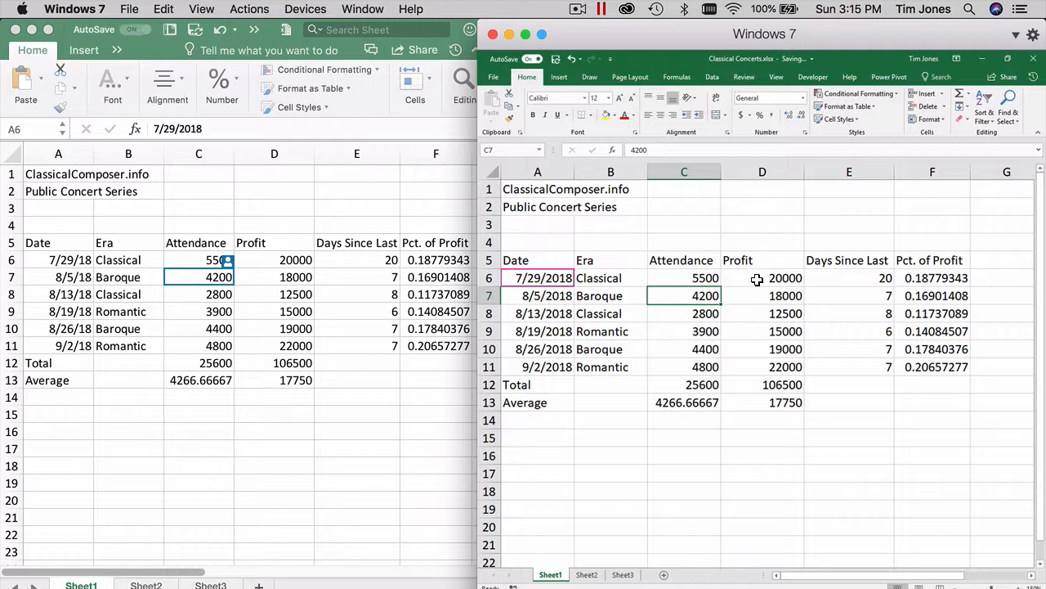
# Format the attendance values in C6:C13 with comma style and no decimal places in the first user's Excel window
pyautogui.click(294, 264)
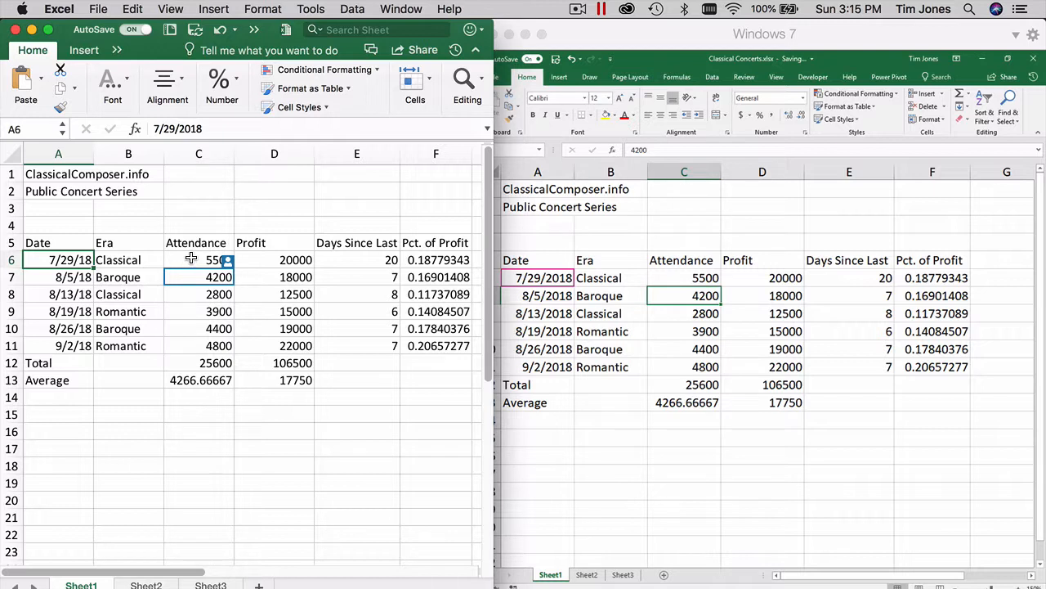
pyautogui.moveTo(201, 260); pyautogui.dragTo(198, 382)
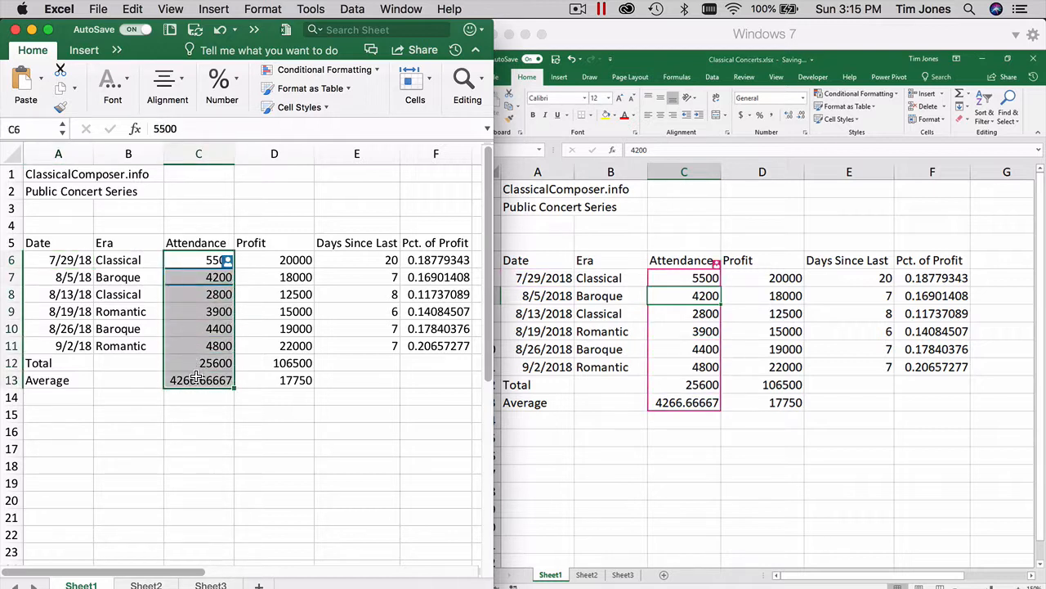
pyautogui.click(229, 87)
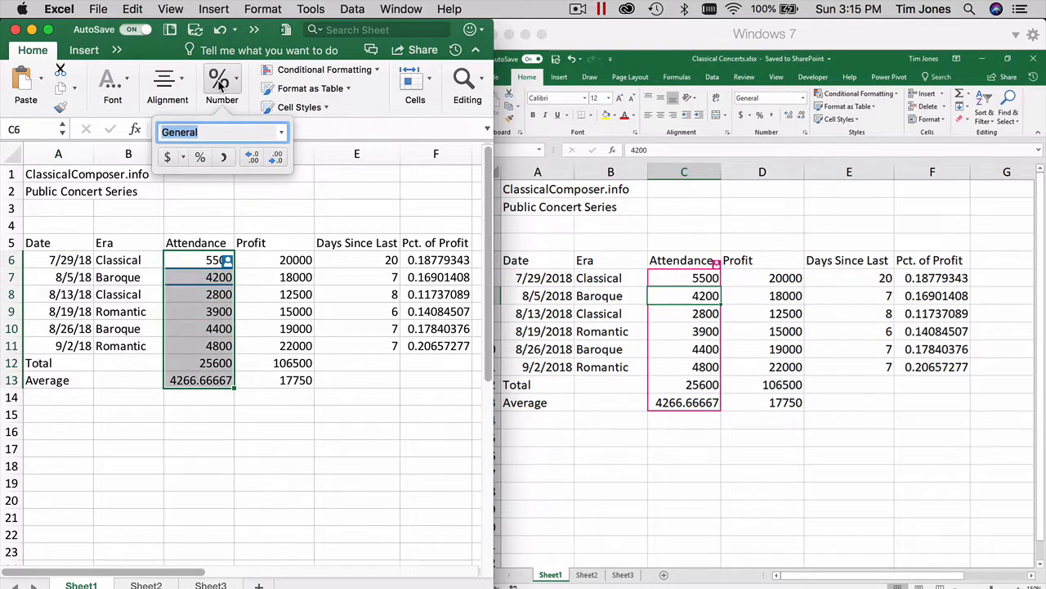
pyautogui.click(226, 160)
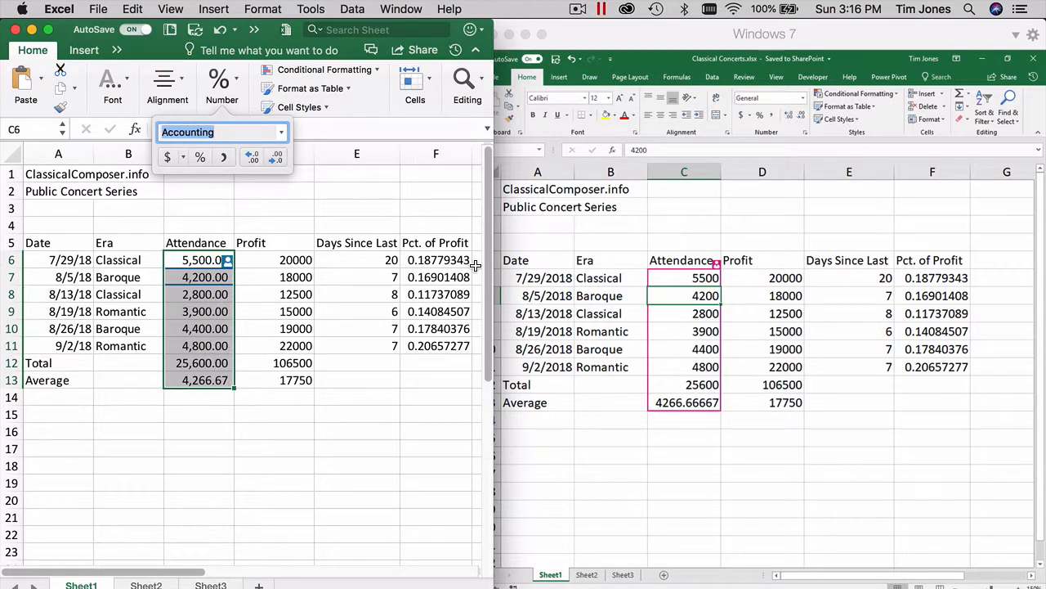
pyautogui.click(276, 159)
pyautogui.click(276, 158)
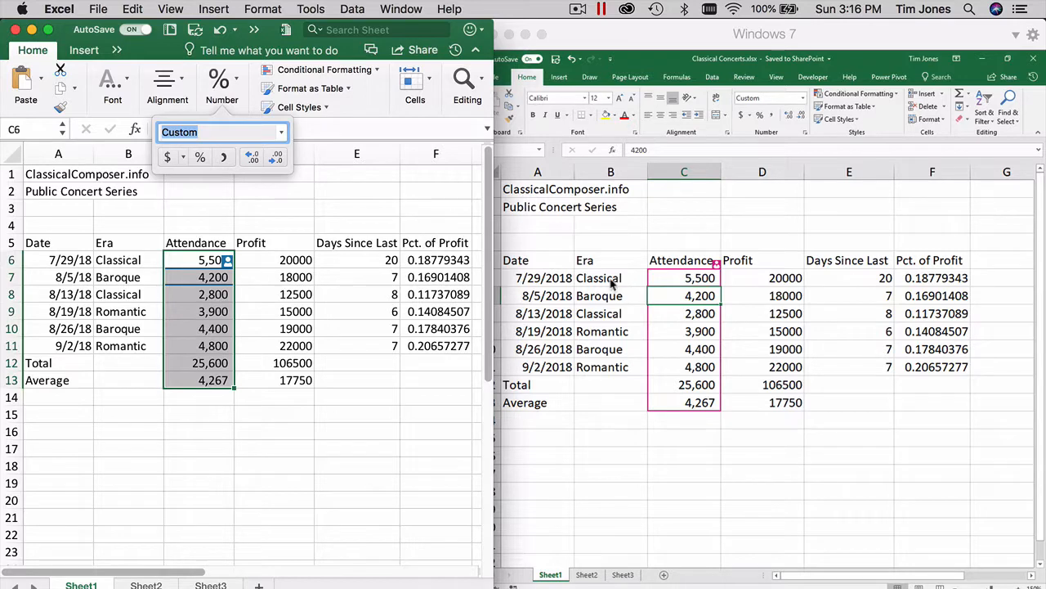
# Set the 7/29/2018 profit in D6 to 25000 in the second user's window and select D10 in the first user's window
pyautogui.click(602, 279)
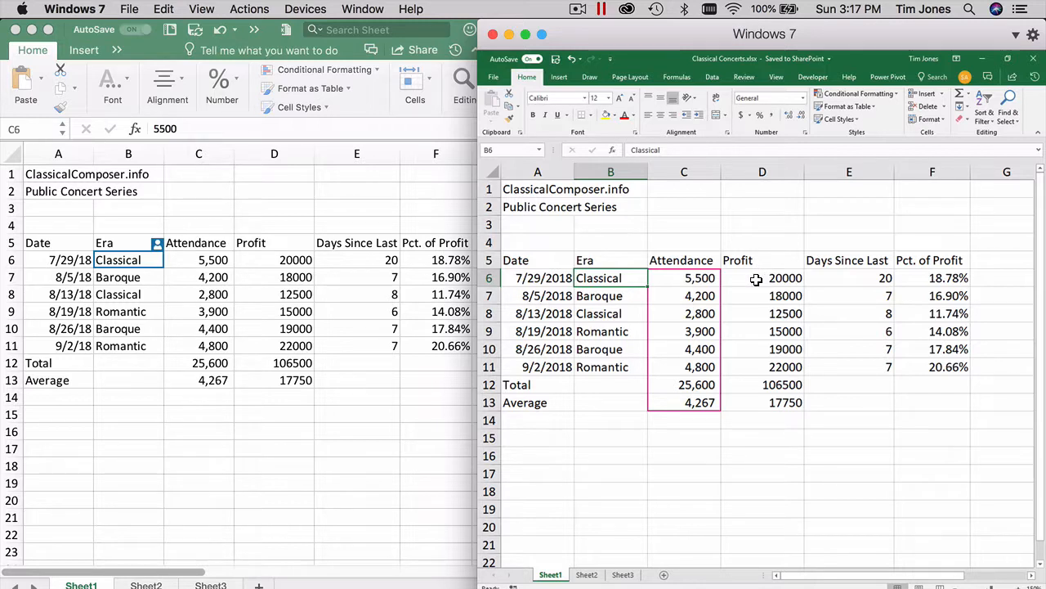
pyautogui.click(757, 279)
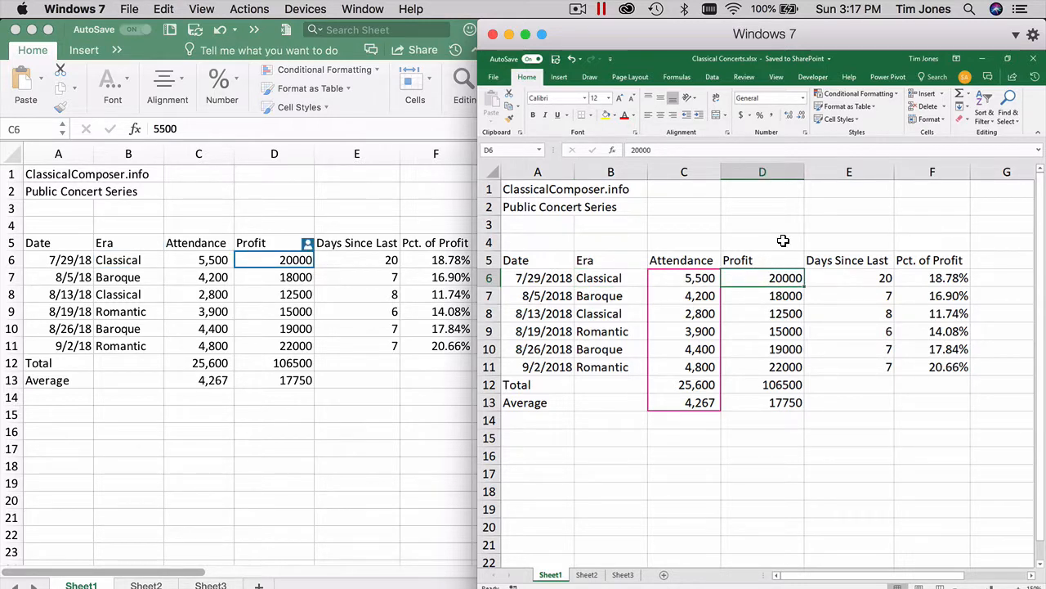
pyautogui.write('25')
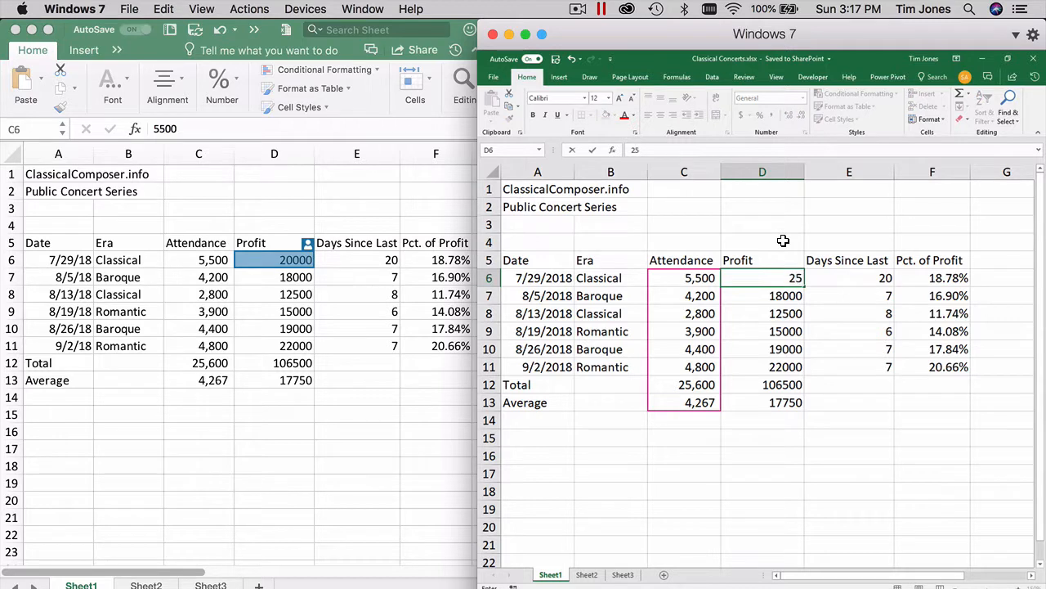
pyautogui.write('000')
pyautogui.press('Return')
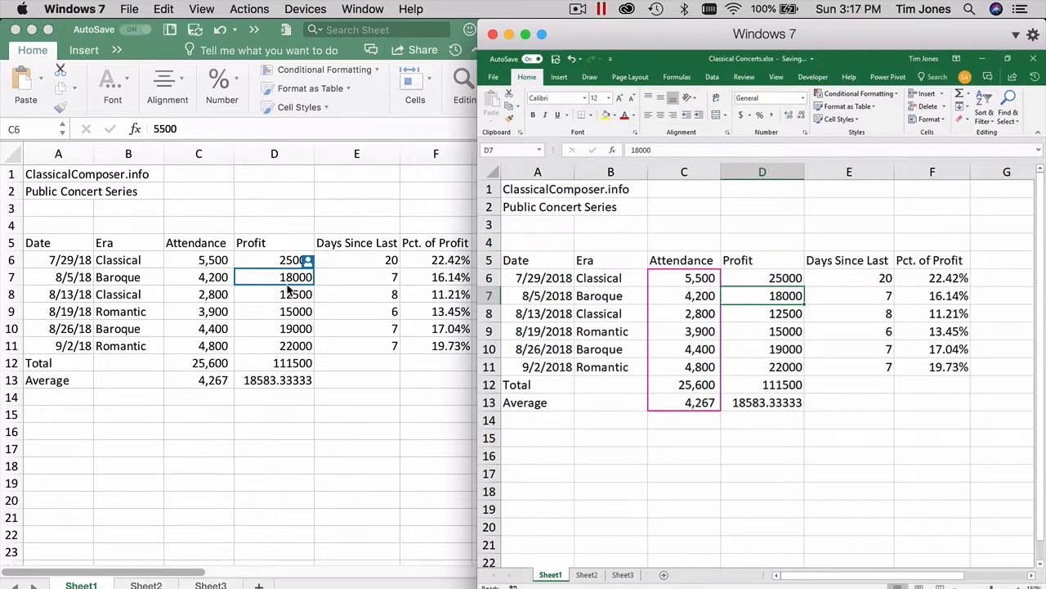
pyautogui.click(250, 325)
pyautogui.click(274, 328)
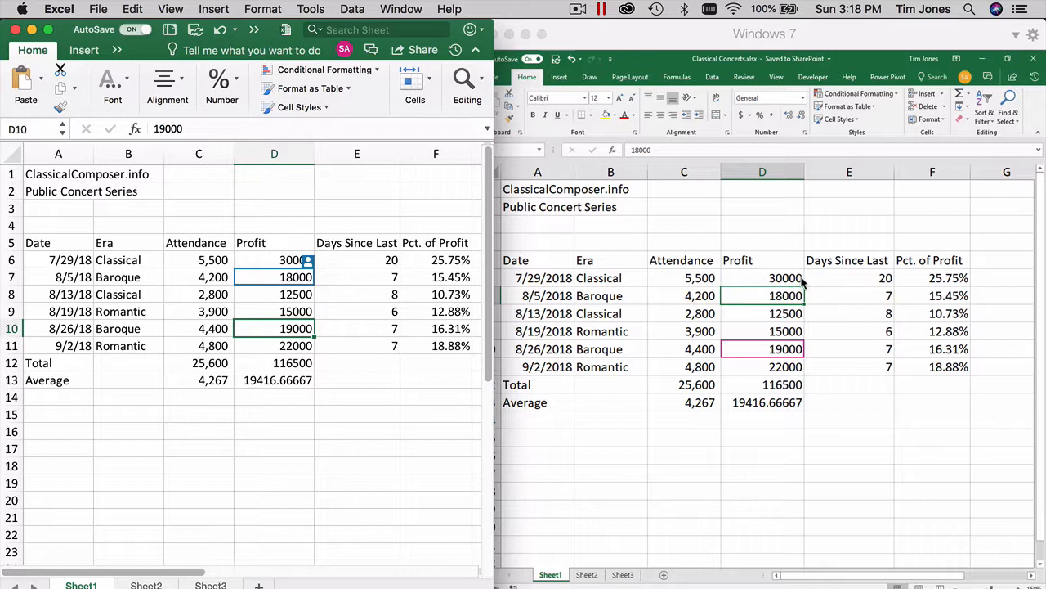
# Enter the formula =Sheet2!A5 in cell E6 under Days Since Last in the second user's Excel window
pyautogui.click(853, 278)
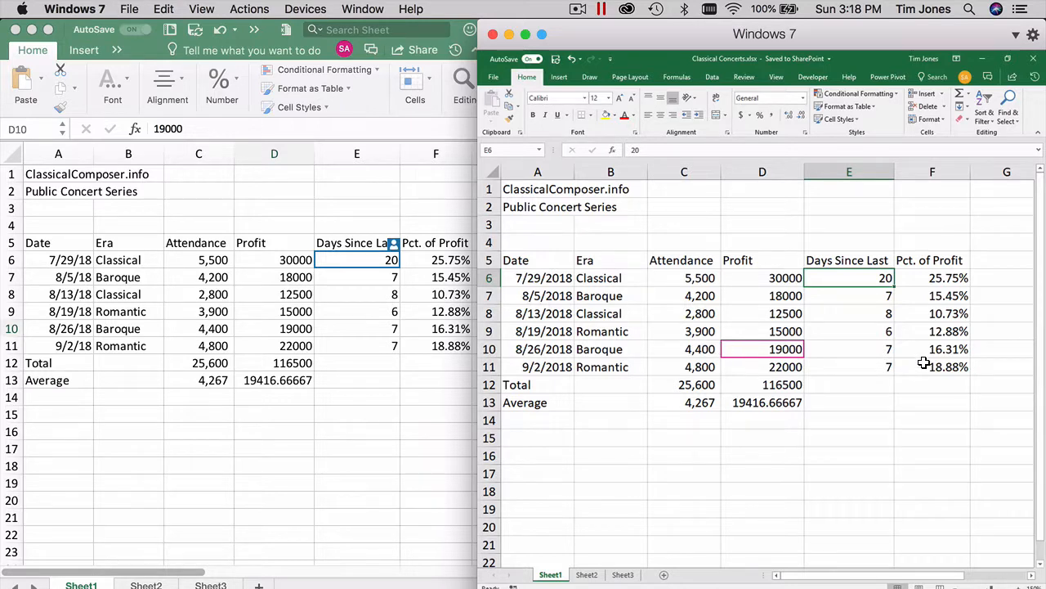
pyautogui.write('=')
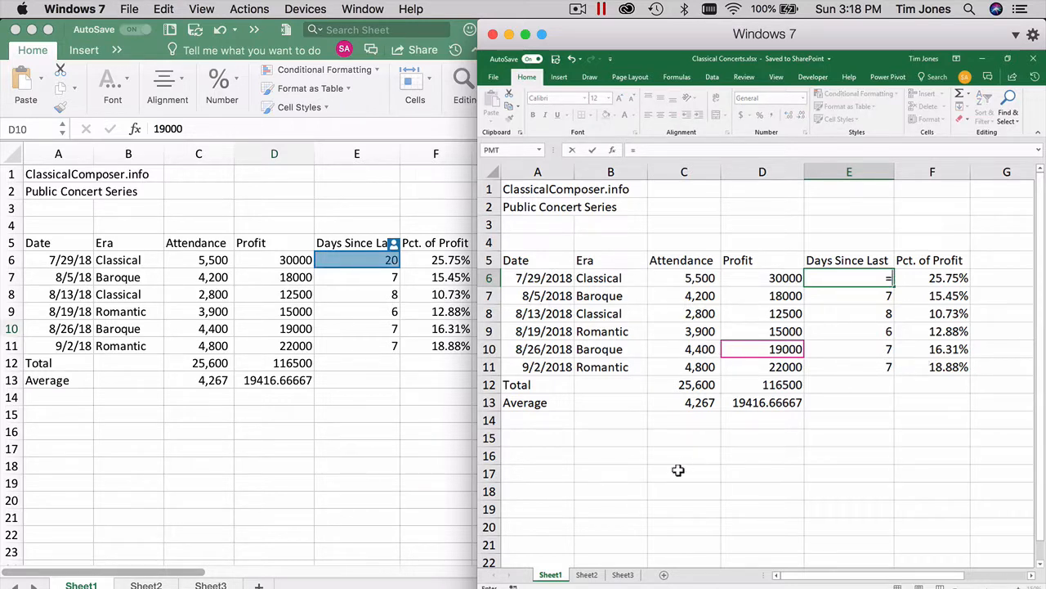
pyautogui.click(587, 574)
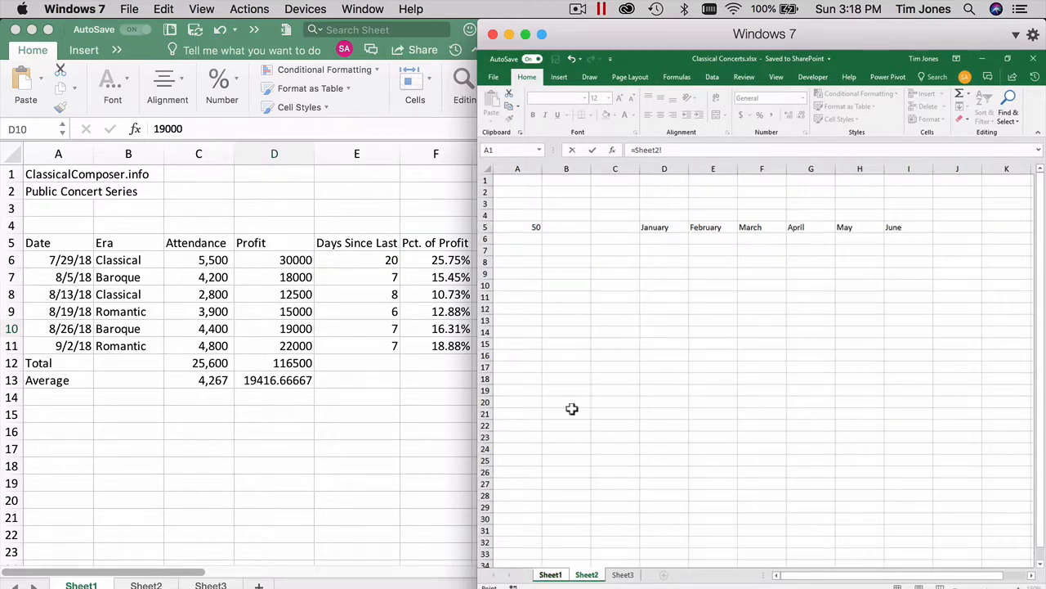
pyautogui.click(517, 226)
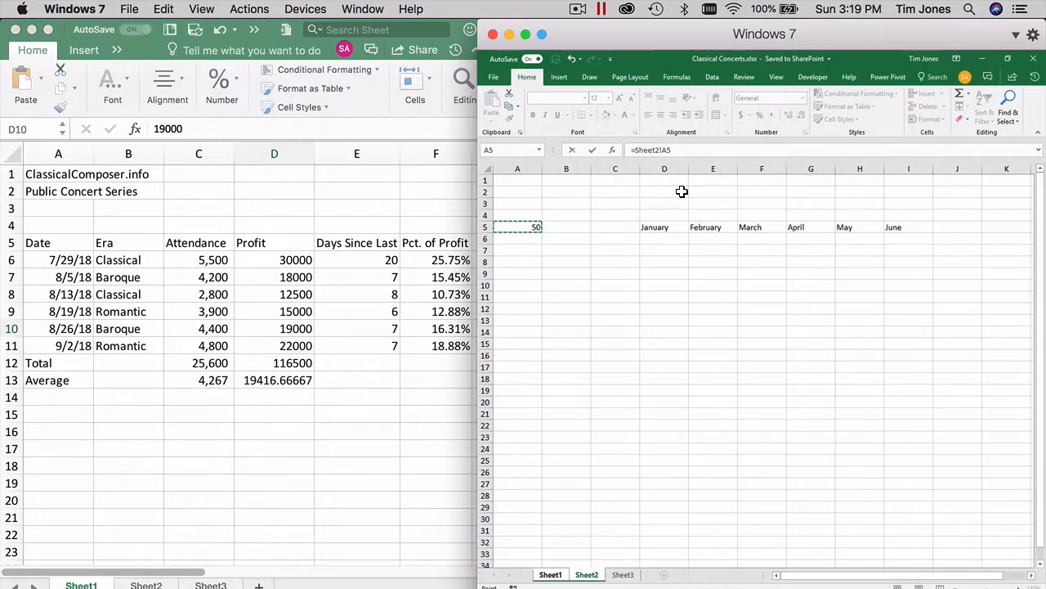
pyautogui.press('Return')
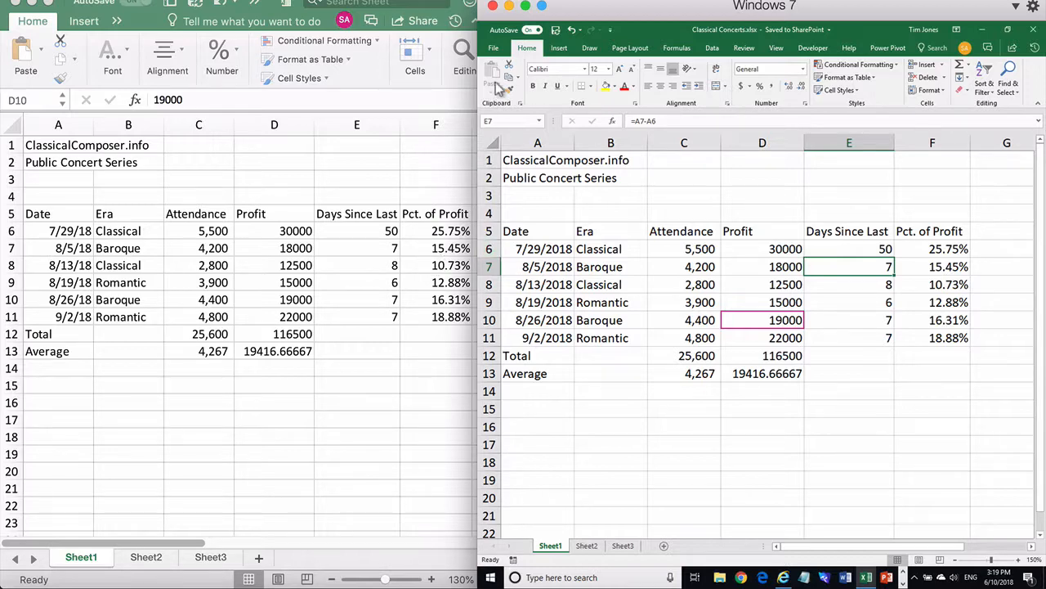
# Create a new blank workbook in the second user's Excel window
pyautogui.click(495, 49)
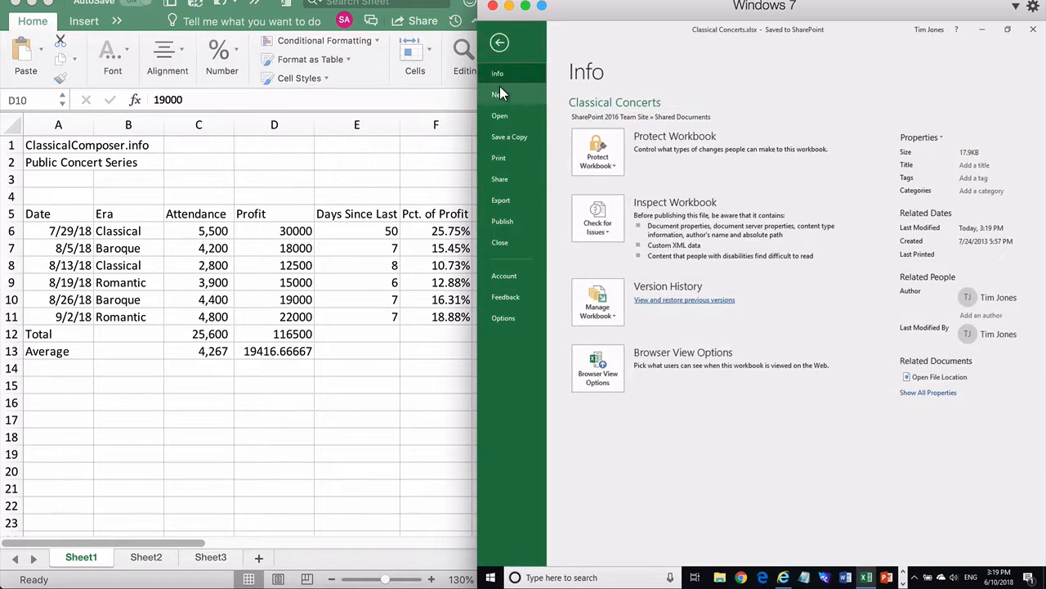
pyautogui.click(501, 94)
pyautogui.click(635, 219)
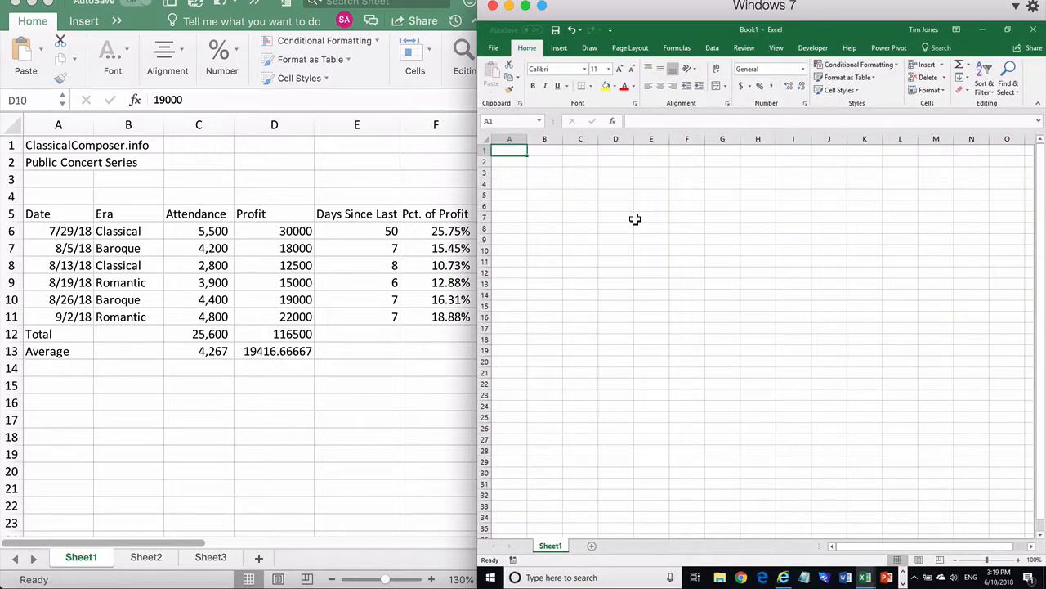
# Save the new workbook as Data in the Documents library of the SharePoint 2016 Team Site
pyautogui.click(554, 31)
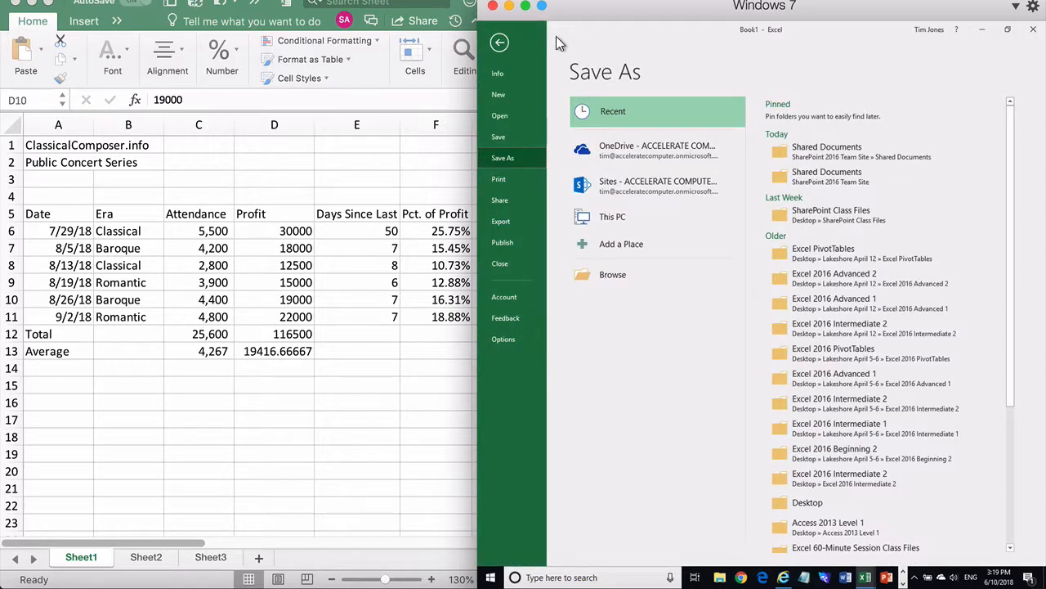
pyautogui.click(636, 184)
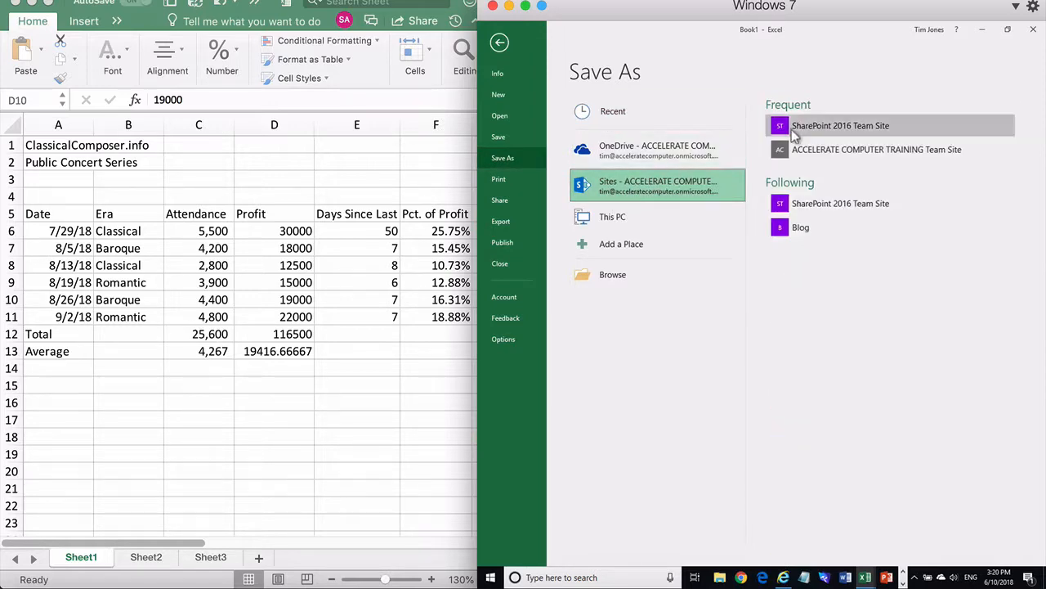
pyautogui.click(809, 125)
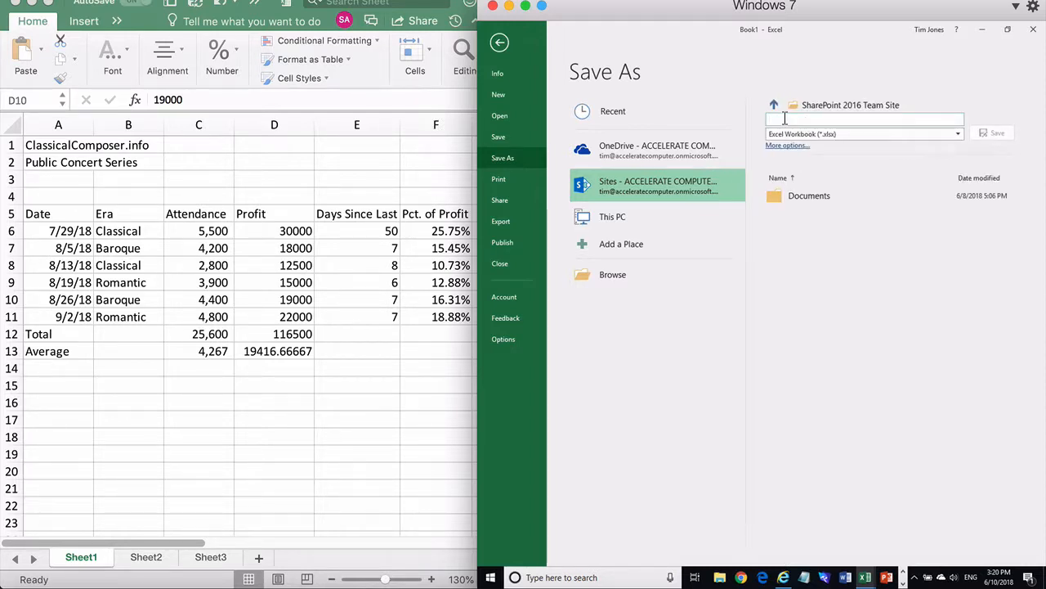
pyautogui.write('Data')
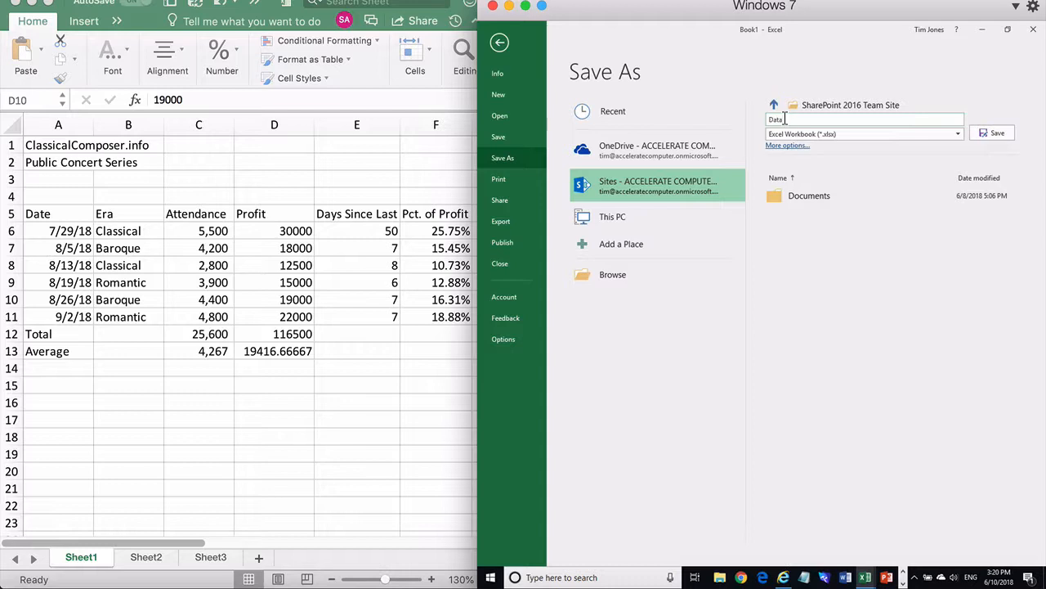
pyautogui.click(803, 195)
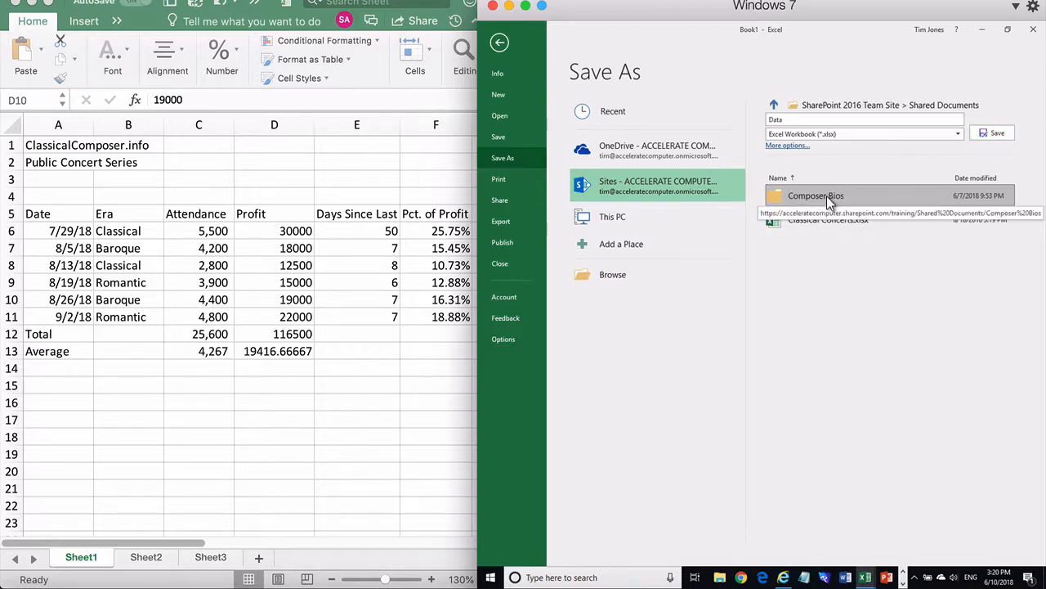
pyautogui.click(990, 135)
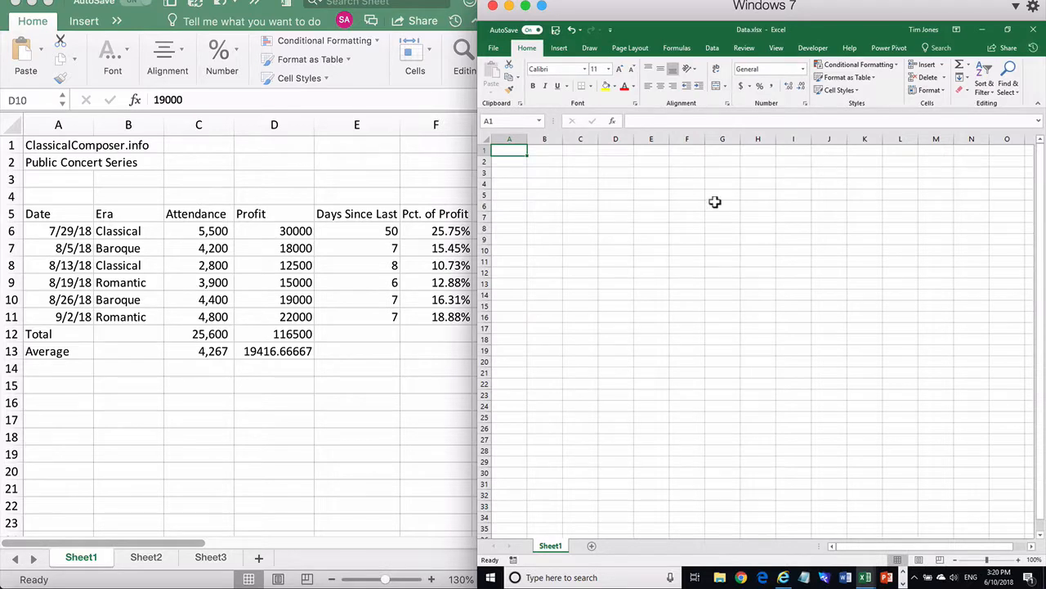
# Enter 100 in cell D5 of the Data workbook
pyautogui.click(615, 194)
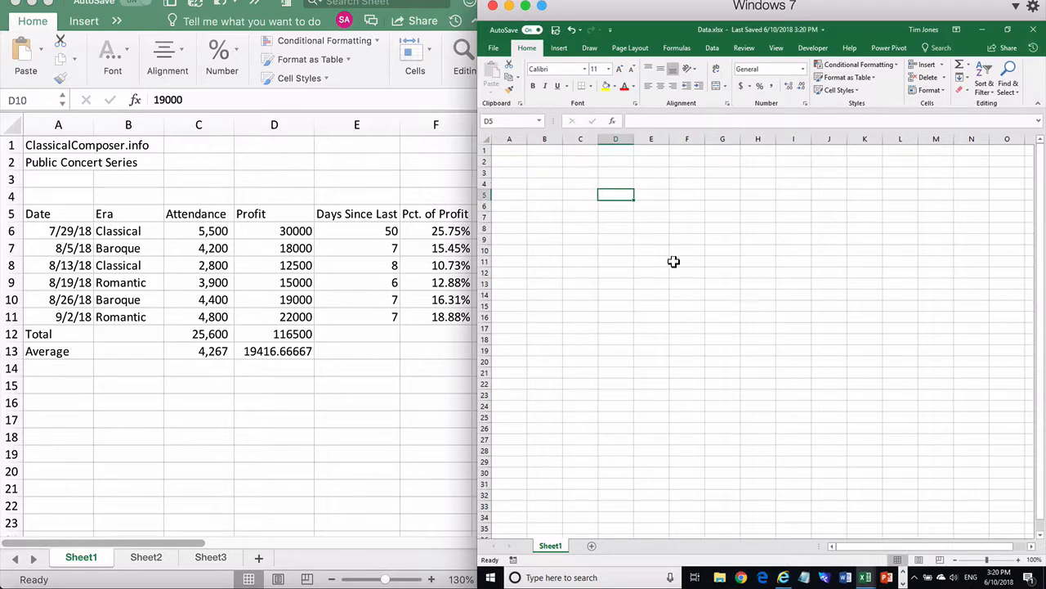
pyautogui.write('100')
pyautogui.press('Return')
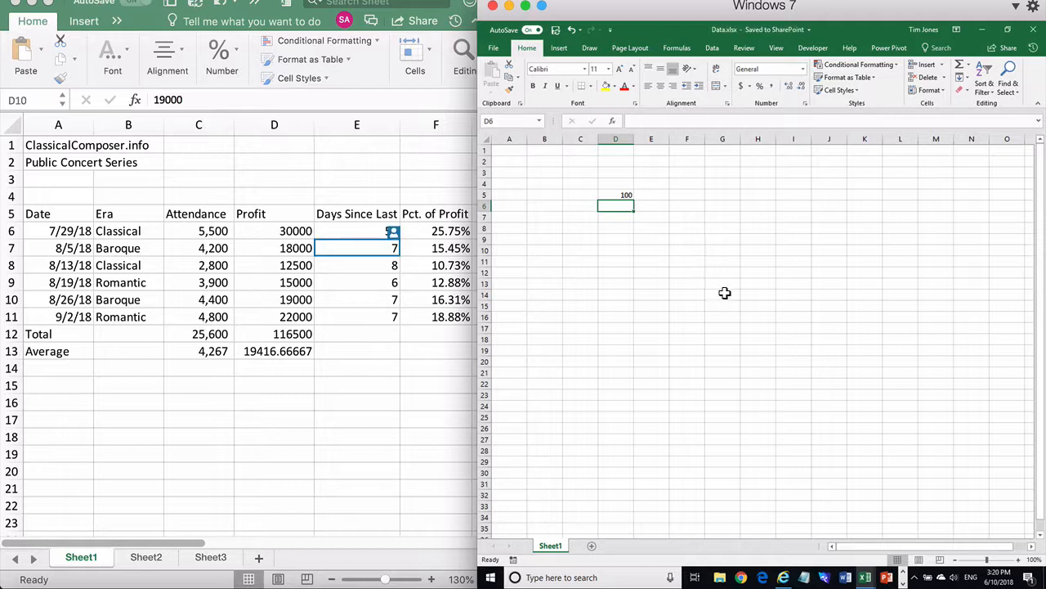
# Replace the formula in E6 of the second user's Classical Concerts workbook with a link to Sheet1 cell D5 of Data.xlsx
pyautogui.moveTo(867, 581)
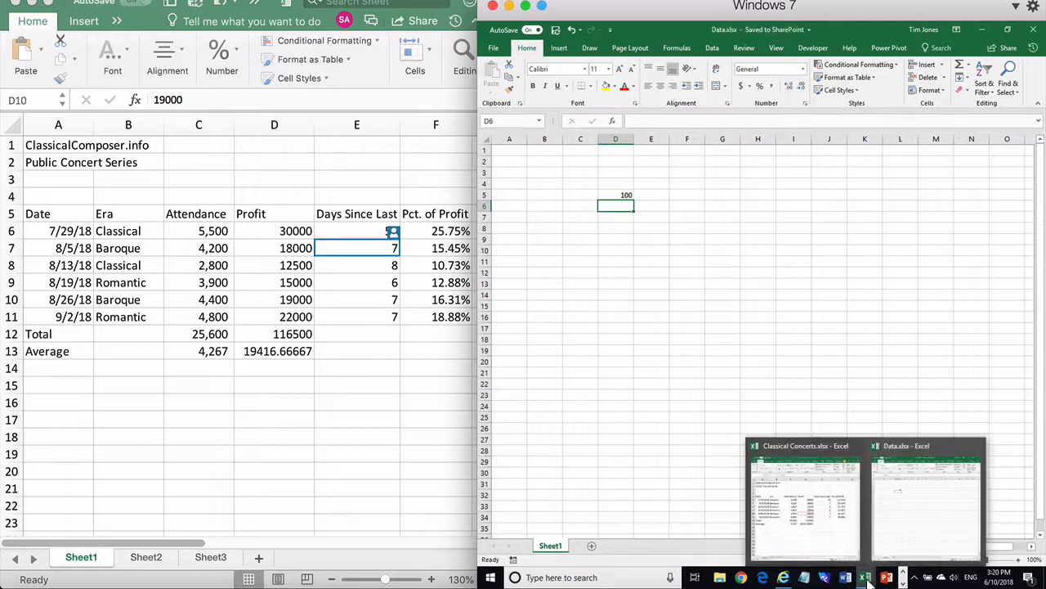
pyautogui.click(809, 496)
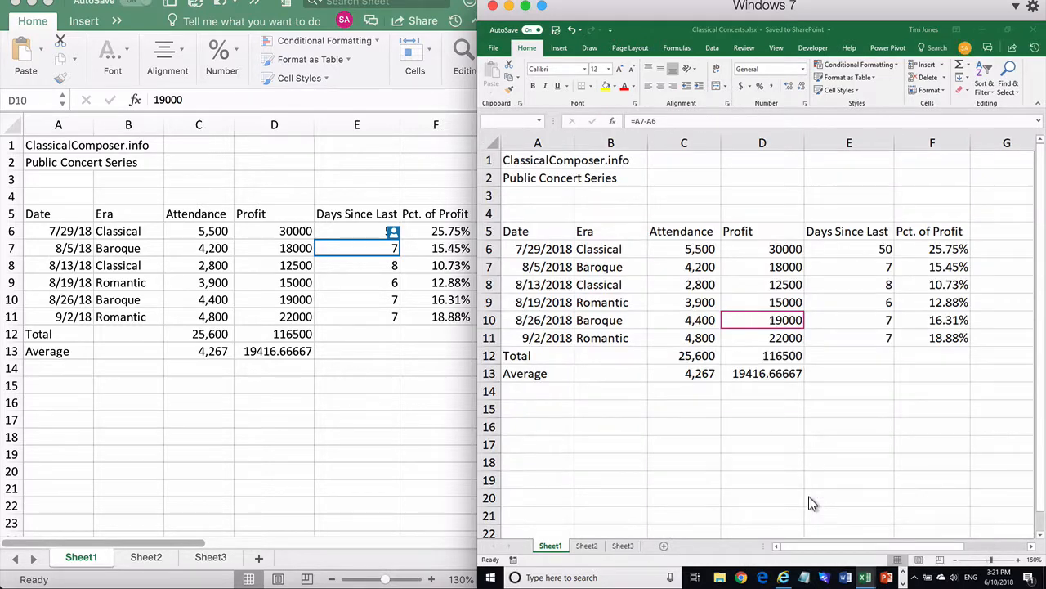
pyautogui.click(838, 249)
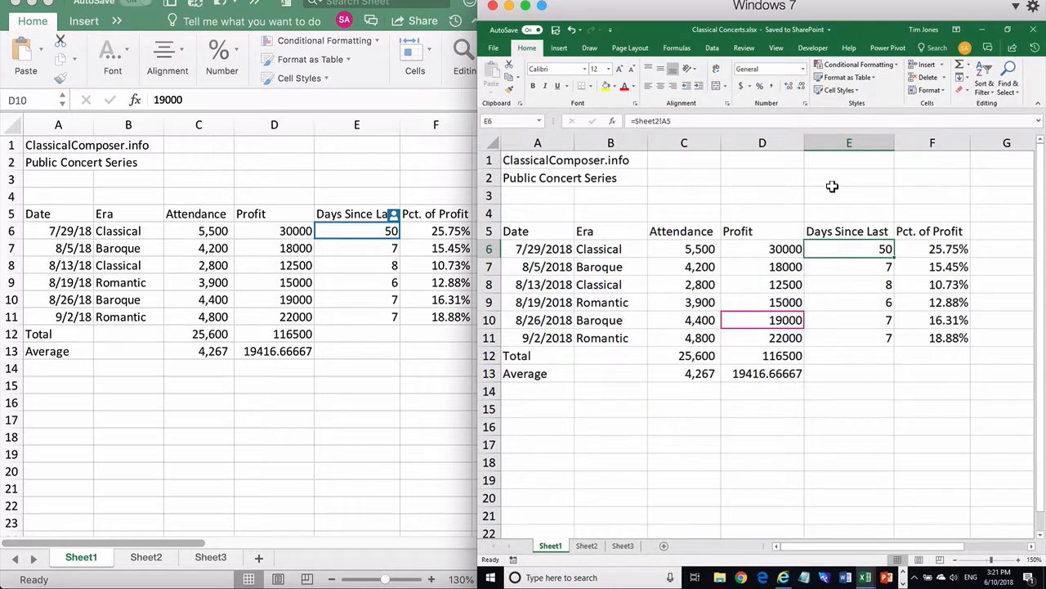
pyautogui.write('=')
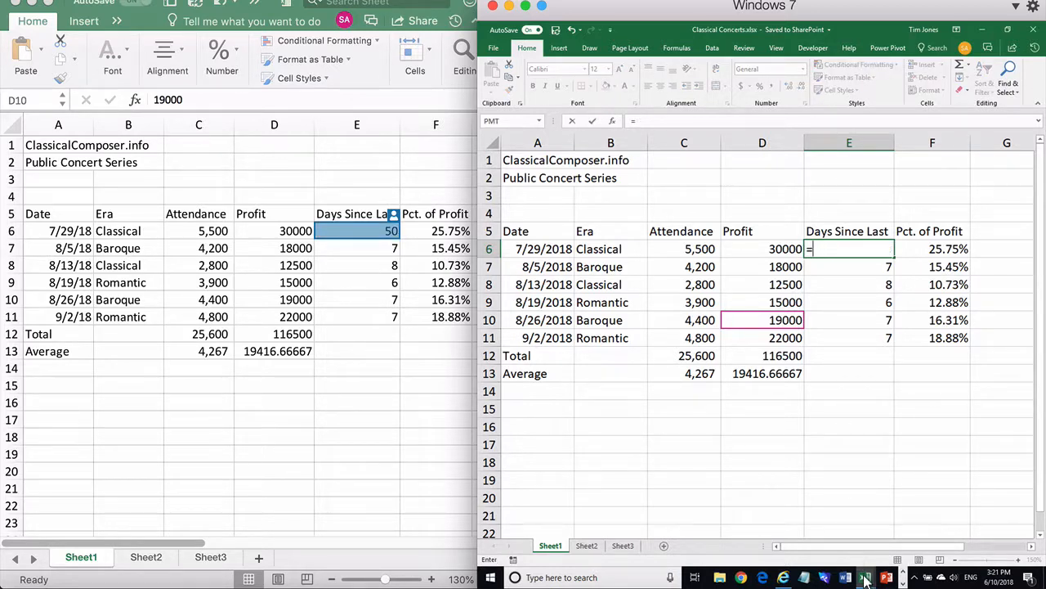
pyautogui.moveTo(865, 579)
pyautogui.click(914, 510)
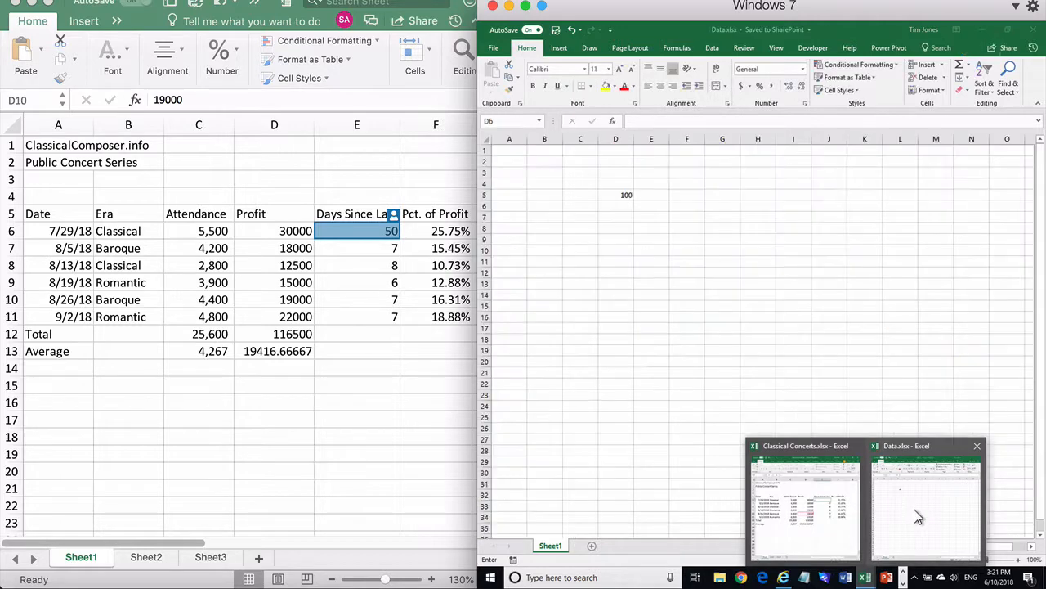
pyautogui.click(612, 194)
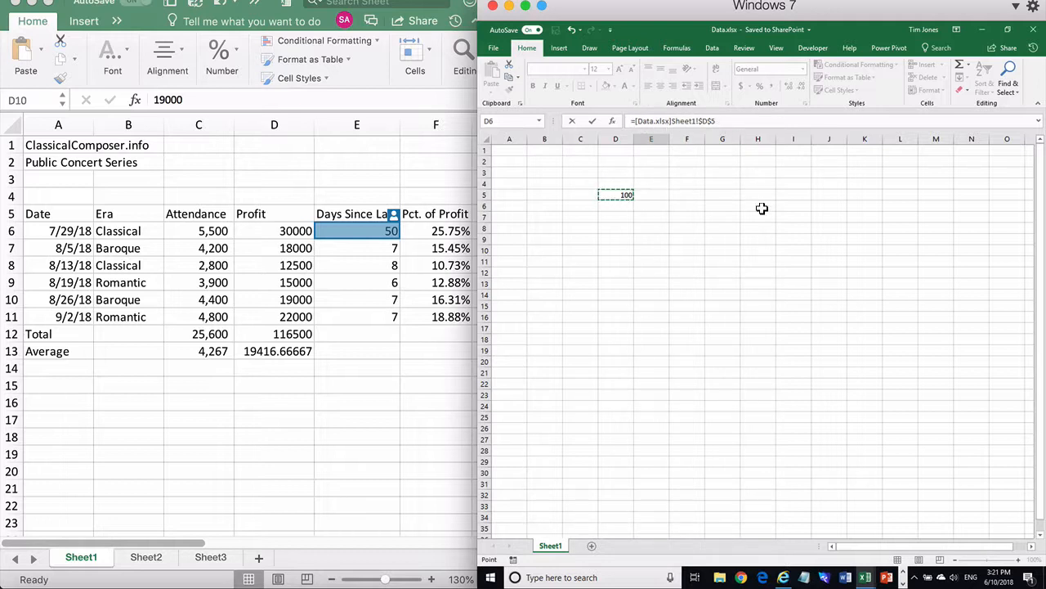
pyautogui.press('Return')
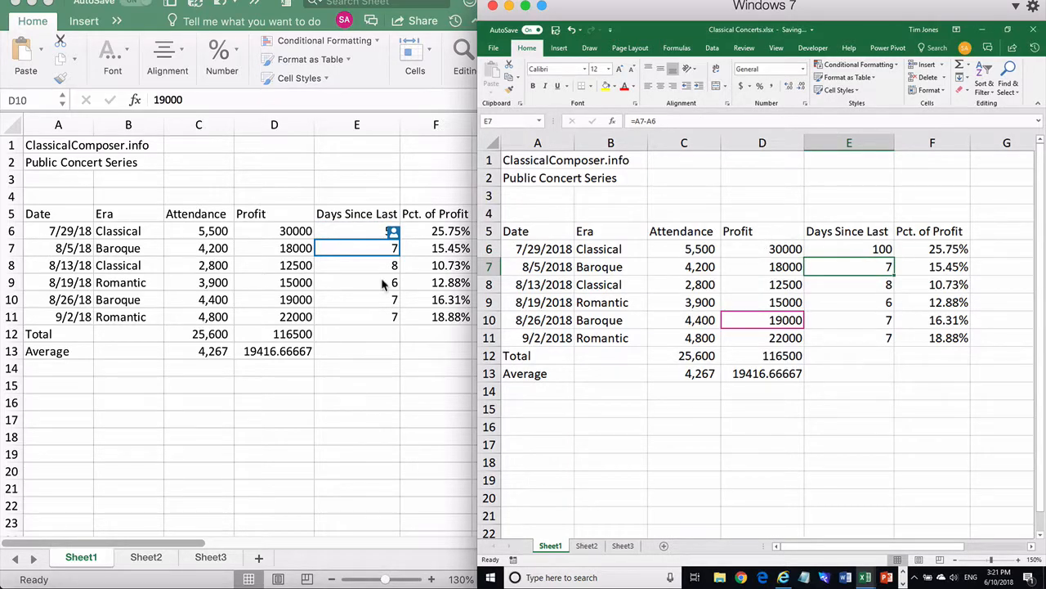
# Select B8 in the second user's workbook, then reopen the latest version in the first user's Excel and update its external links
pyautogui.click(634, 280)
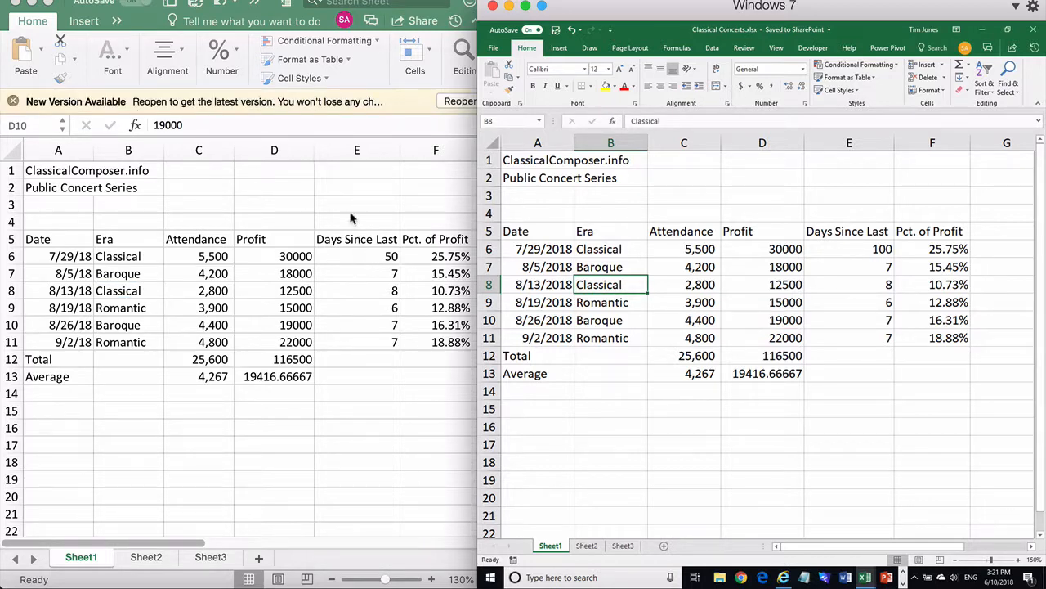
pyautogui.click(344, 211)
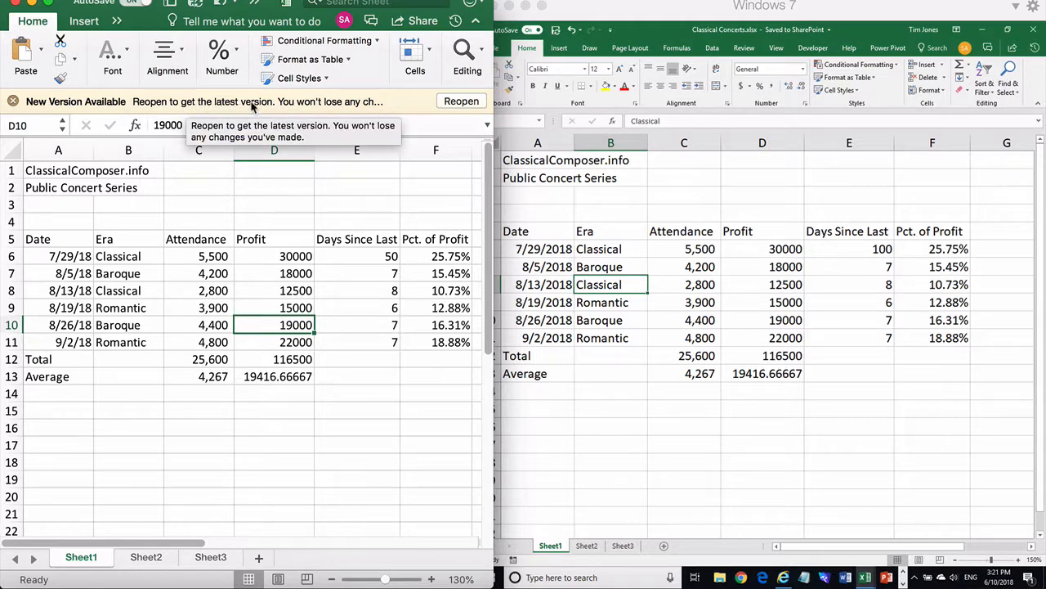
pyautogui.click(462, 101)
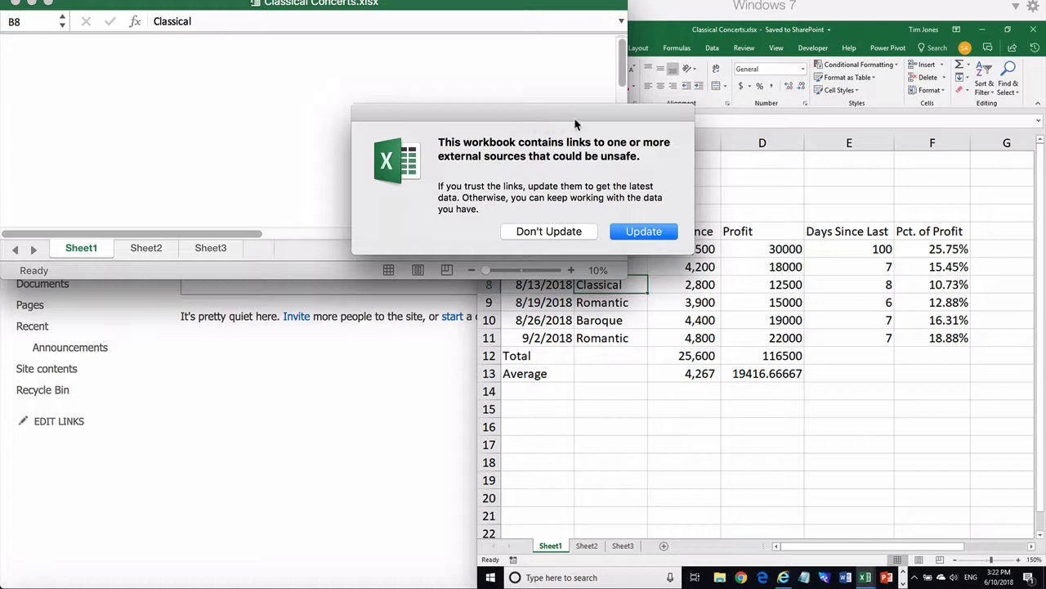
pyautogui.click(646, 232)
pyautogui.click(644, 233)
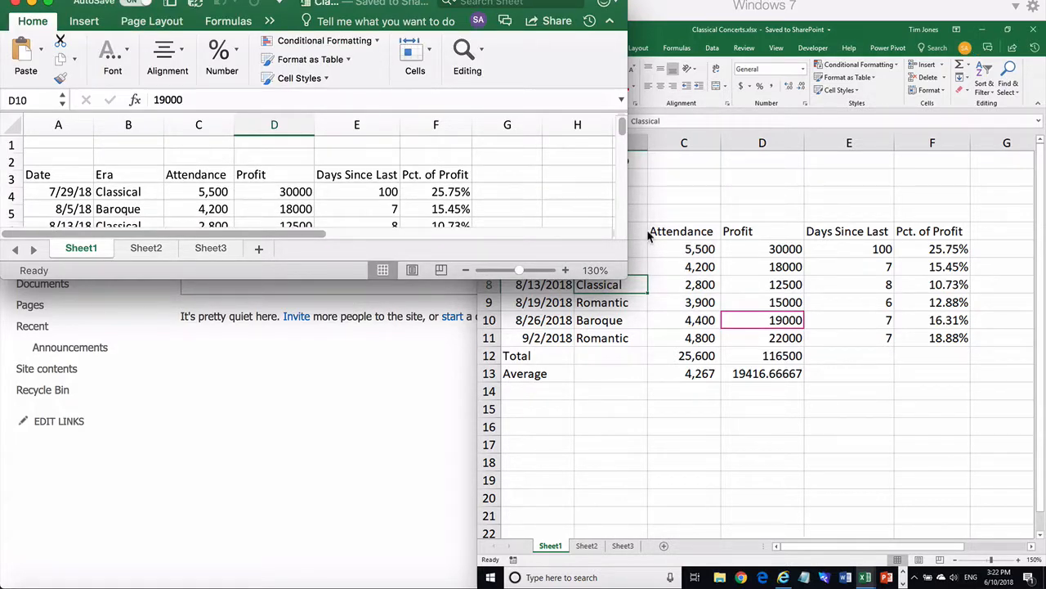
# Enlarge the first user's Excel window to examine the full link formula in E6, and return to the second user's workbook
pyautogui.moveTo(627, 278); pyautogui.dragTo(532, 575)
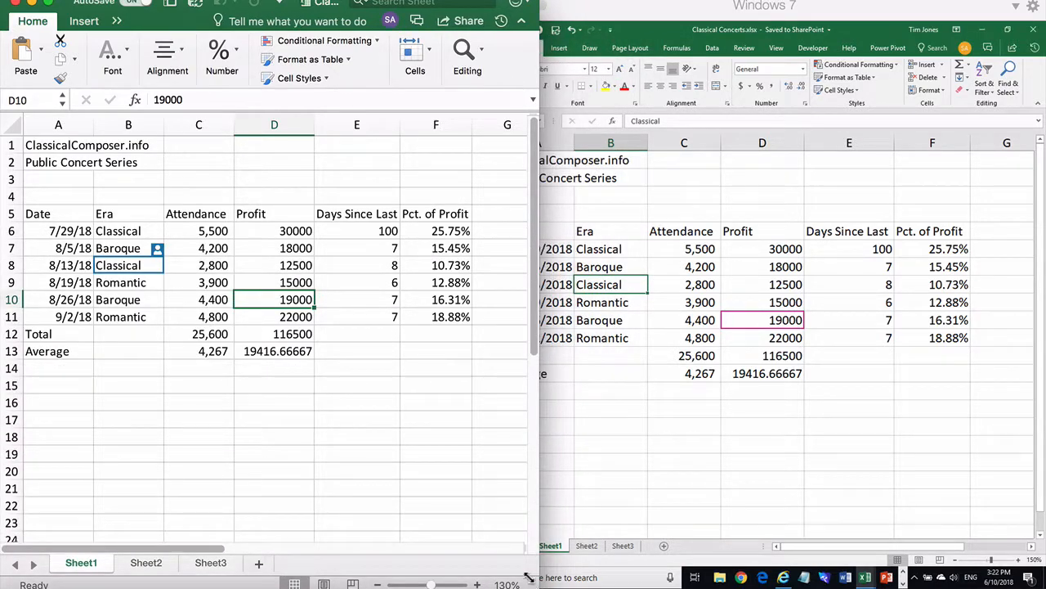
pyautogui.click(351, 232)
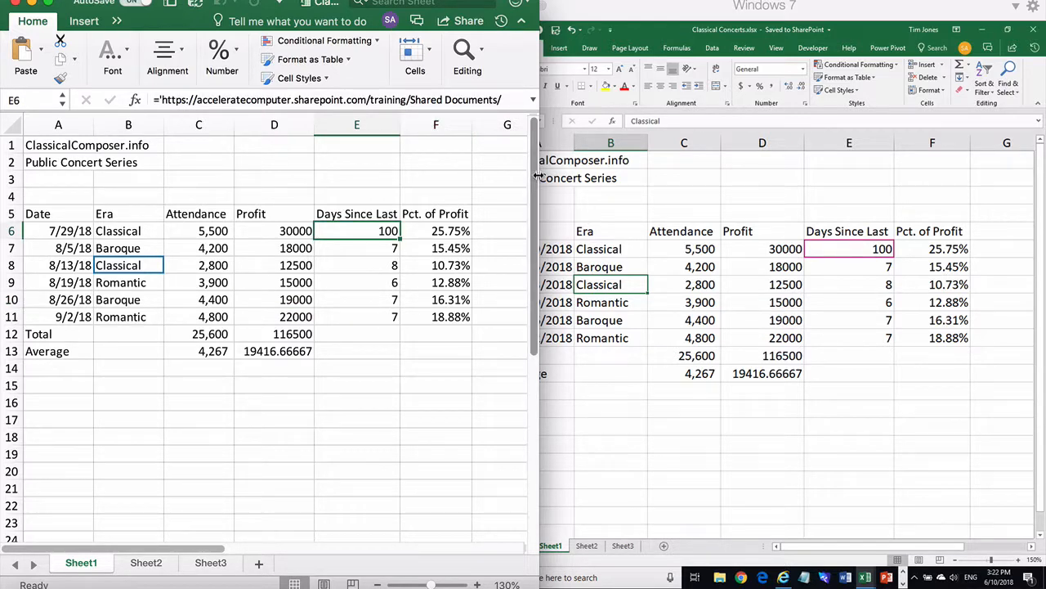
pyautogui.moveTo(537, 176); pyautogui.dragTo(703, 161)
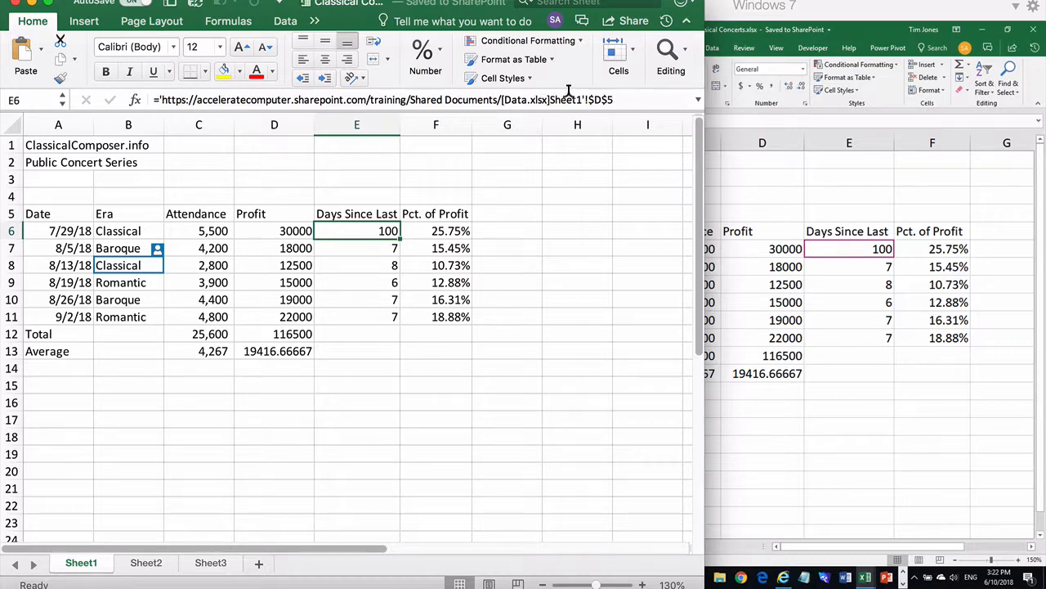
pyautogui.click(821, 249)
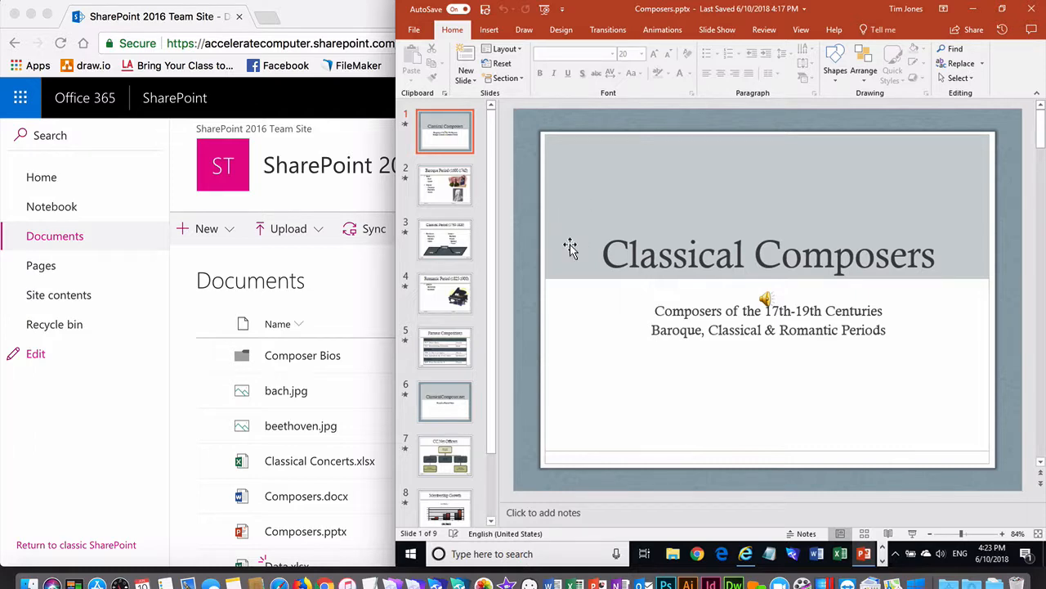
# Open Composers.pptx from the first user's SharePoint Documents library in the desktop PowerPoint app
pyautogui.click(181, 326)
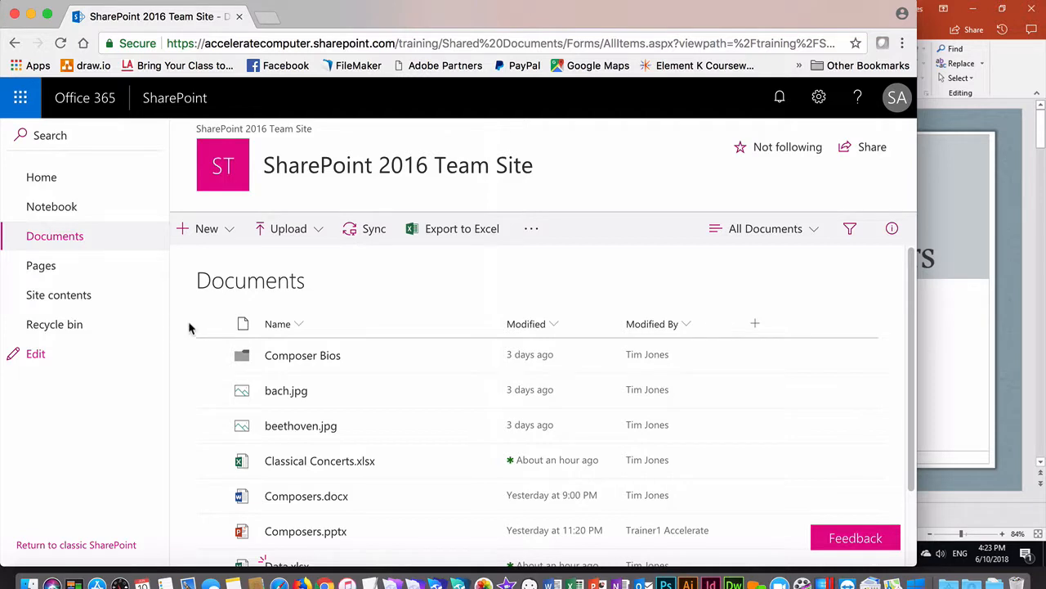
pyautogui.moveTo(324, 536)
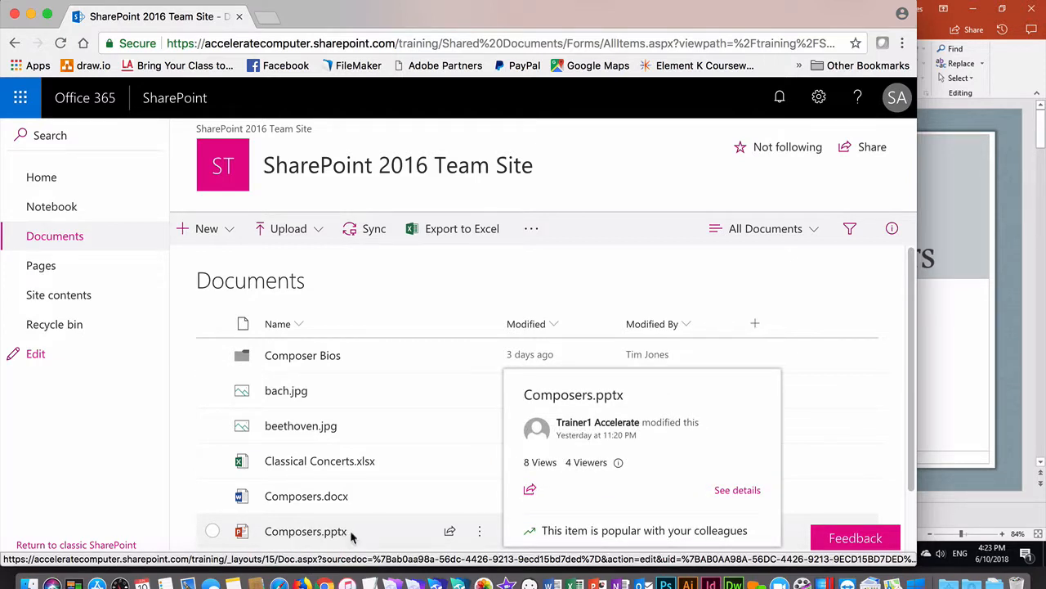
pyautogui.click(483, 533)
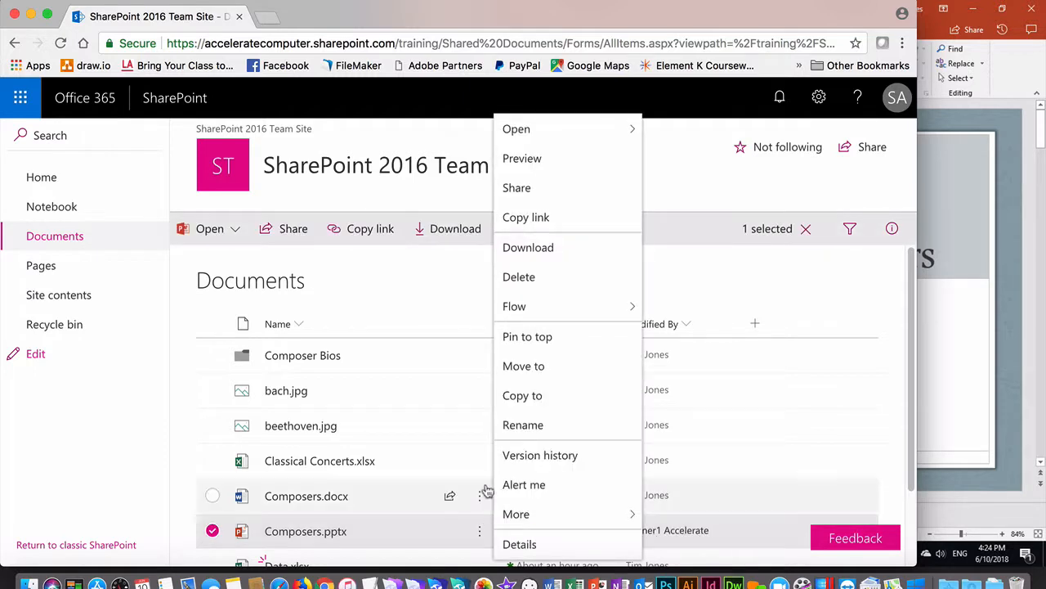
pyautogui.moveTo(532, 129)
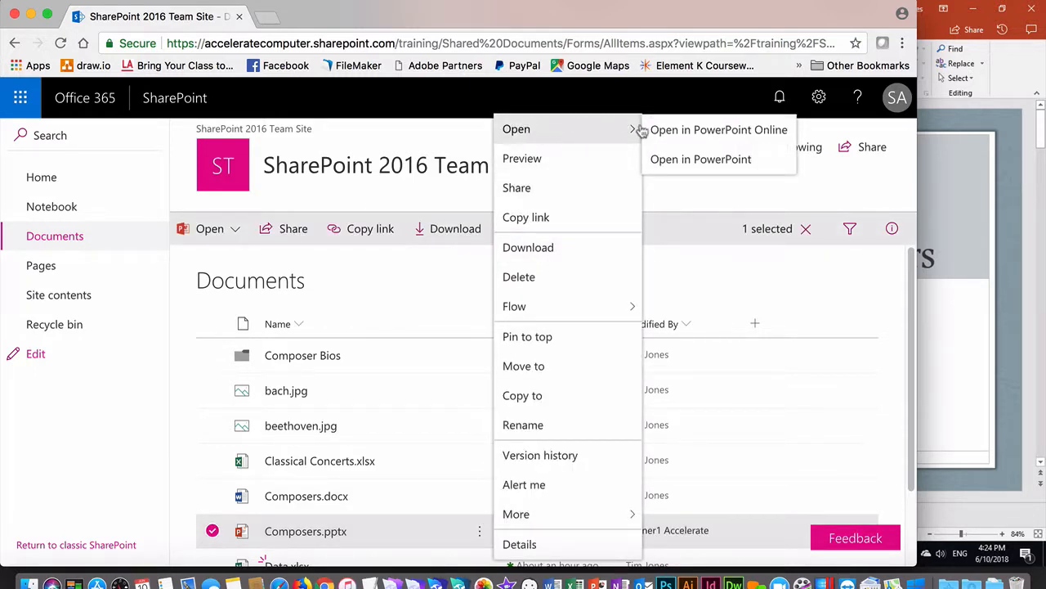
pyautogui.click(750, 161)
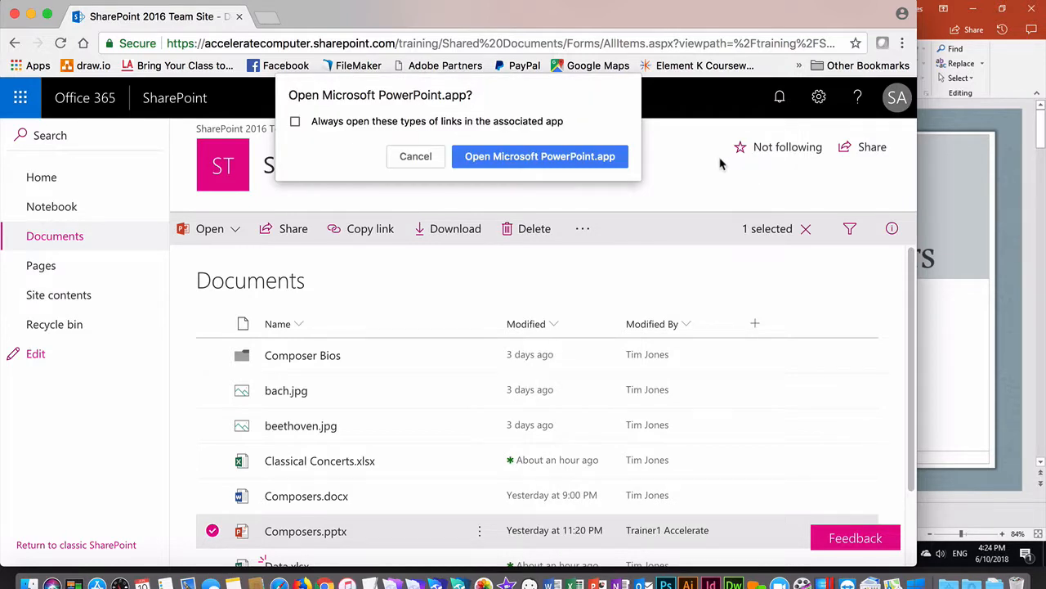
pyautogui.click(561, 163)
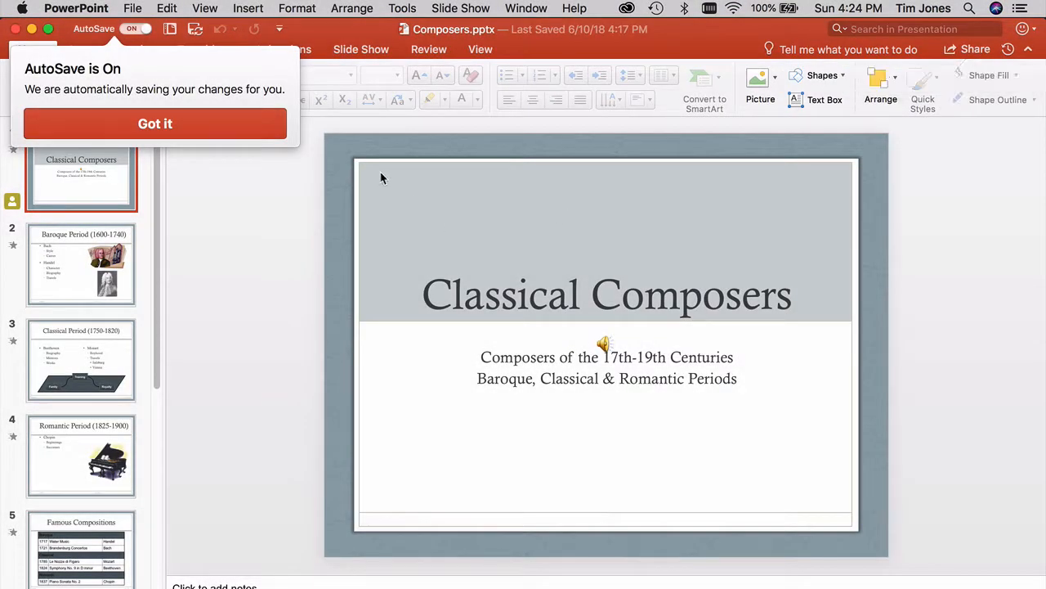
# Dismiss the AutoSave notice, narrow the first user's PowerPoint window to about half the screen, and bring the second user's presentation forward
pyautogui.click(198, 129)
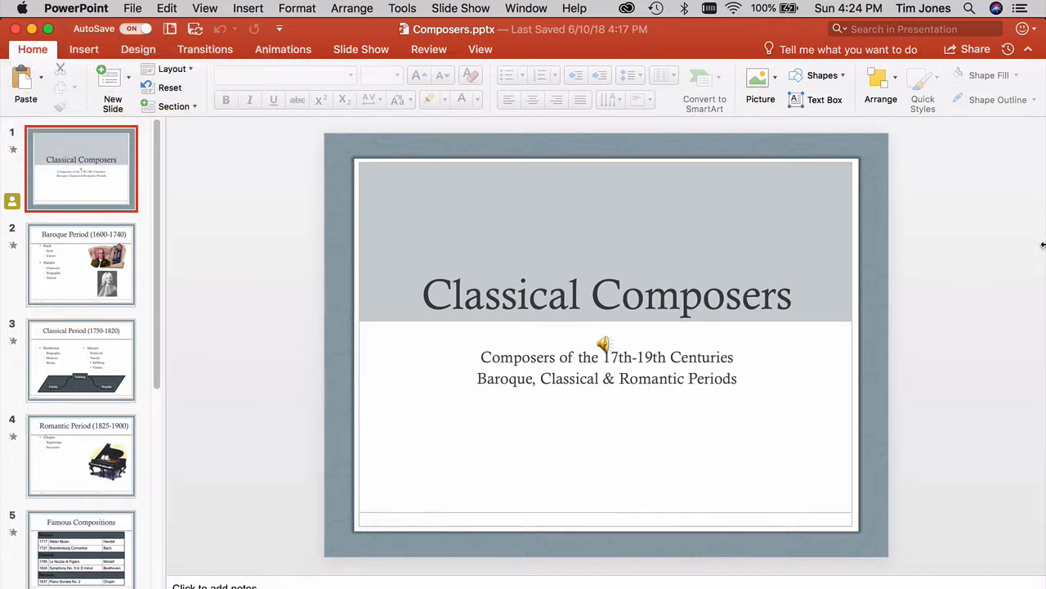
pyautogui.moveTo(1043, 247); pyautogui.dragTo(500, 254)
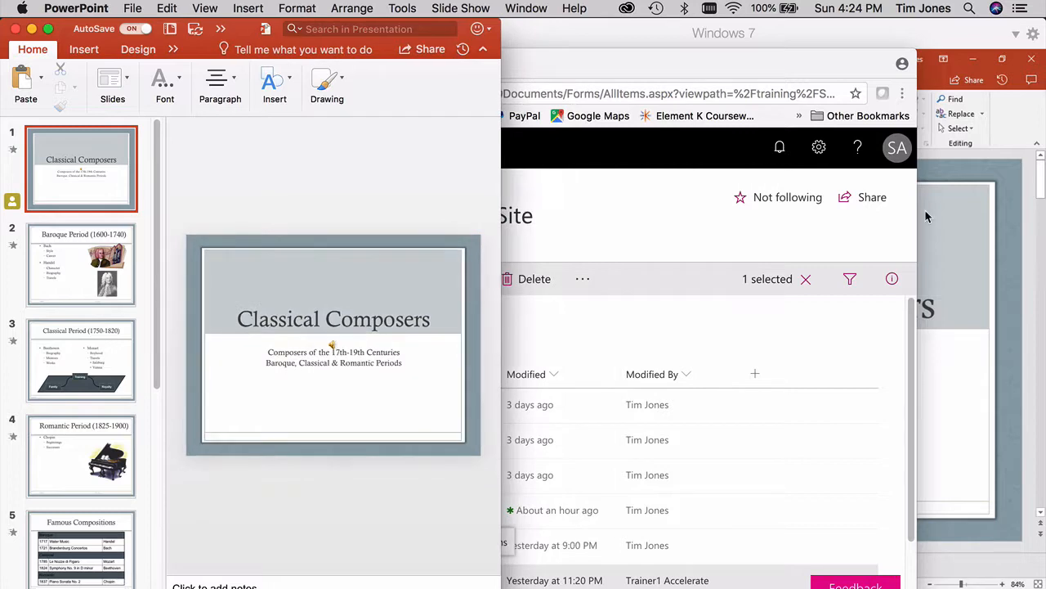
pyautogui.click(1032, 245)
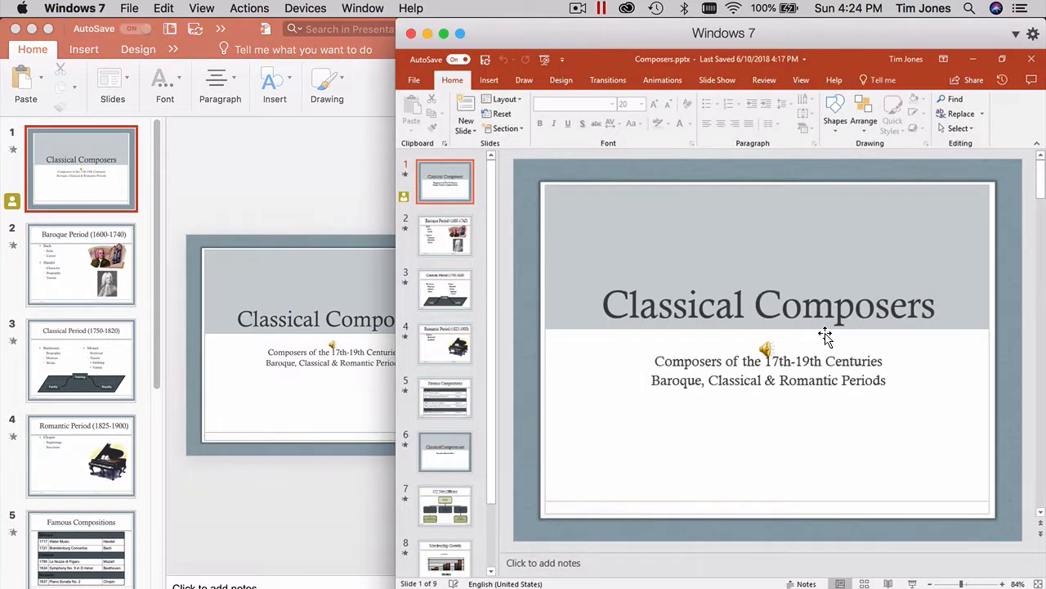
# Format the "th" of "17th" in the first slide's subtitle as superscript in the second user's PowerPoint window
pyautogui.click(790, 362)
pyautogui.moveTo(791, 361); pyautogui.dragTo(776, 362)
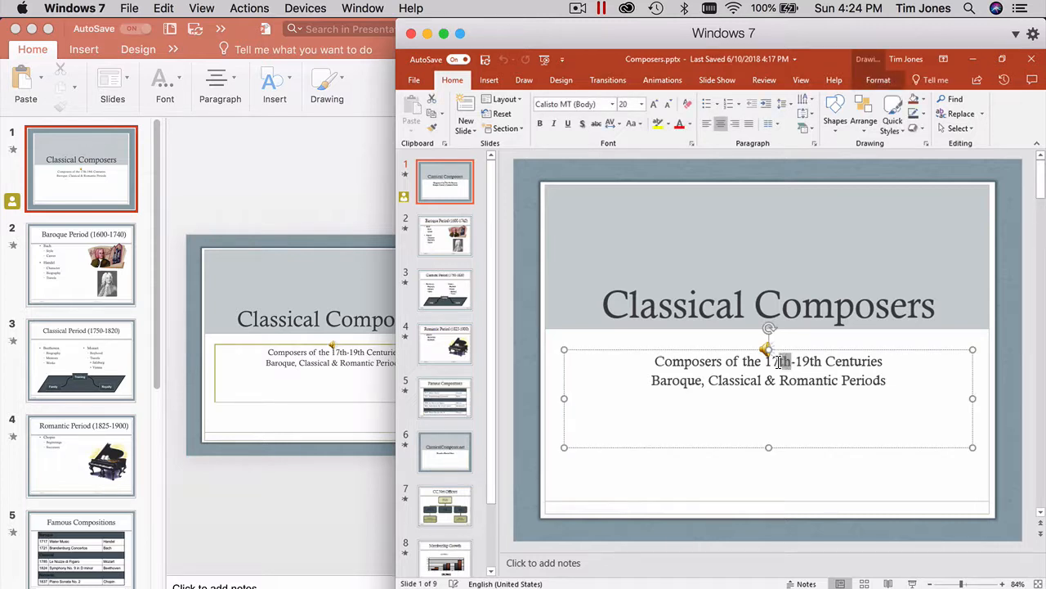
pyautogui.click(690, 144)
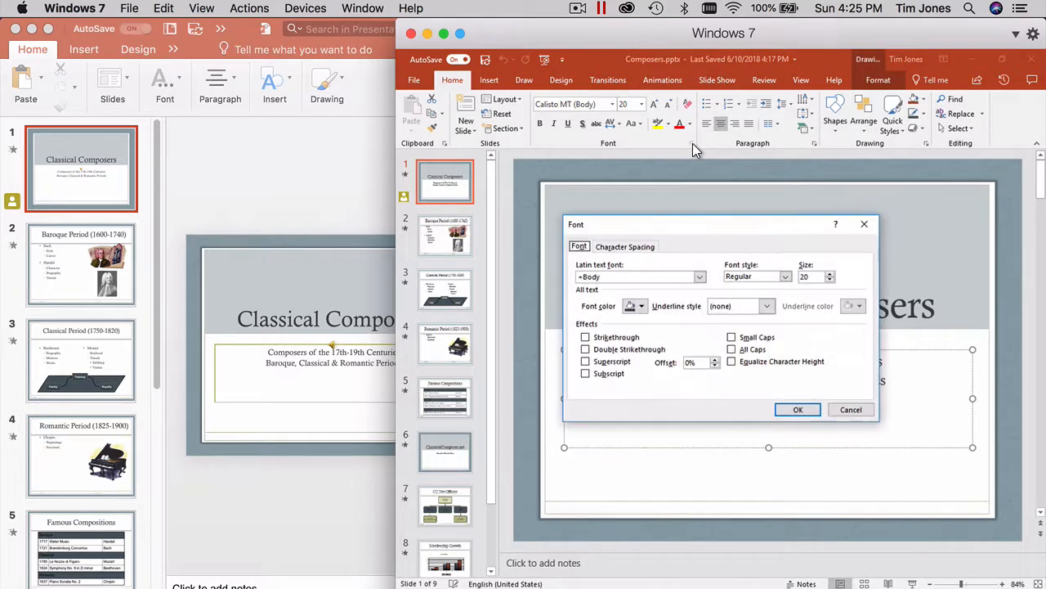
pyautogui.click(586, 362)
pyautogui.click(798, 409)
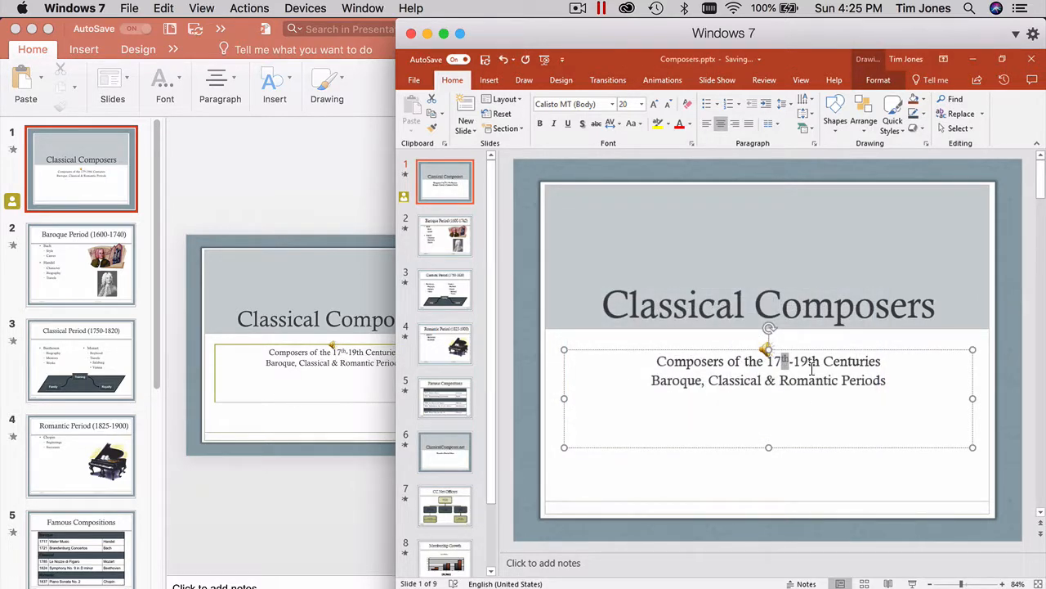
# Format the "th" of "19th" in the first slide's subtitle as superscript in the second user's PowerPoint window
pyautogui.moveTo(821, 362); pyautogui.dragTo(808, 362)
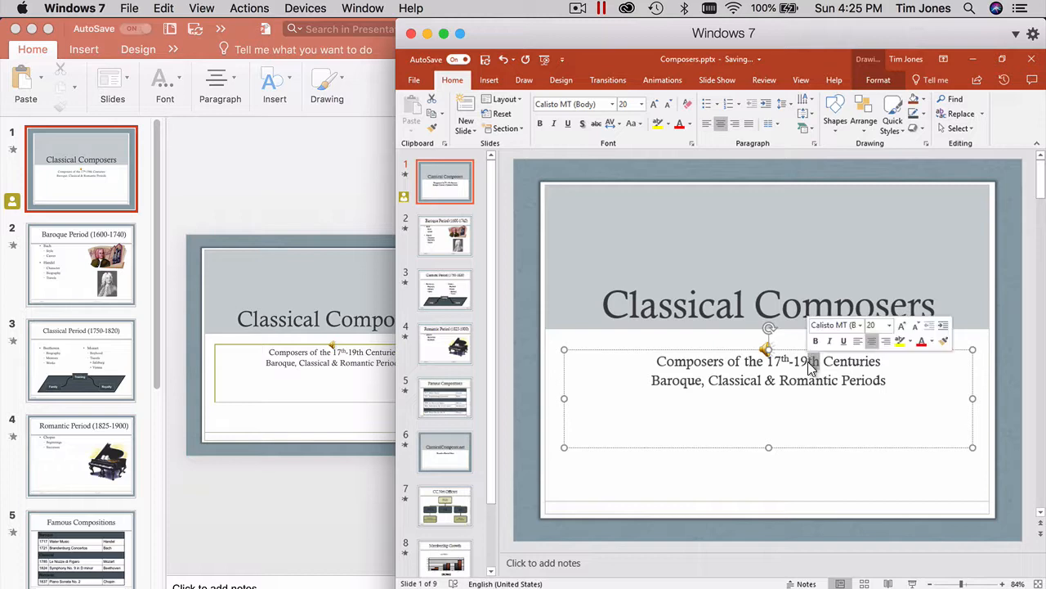
pyautogui.click(691, 144)
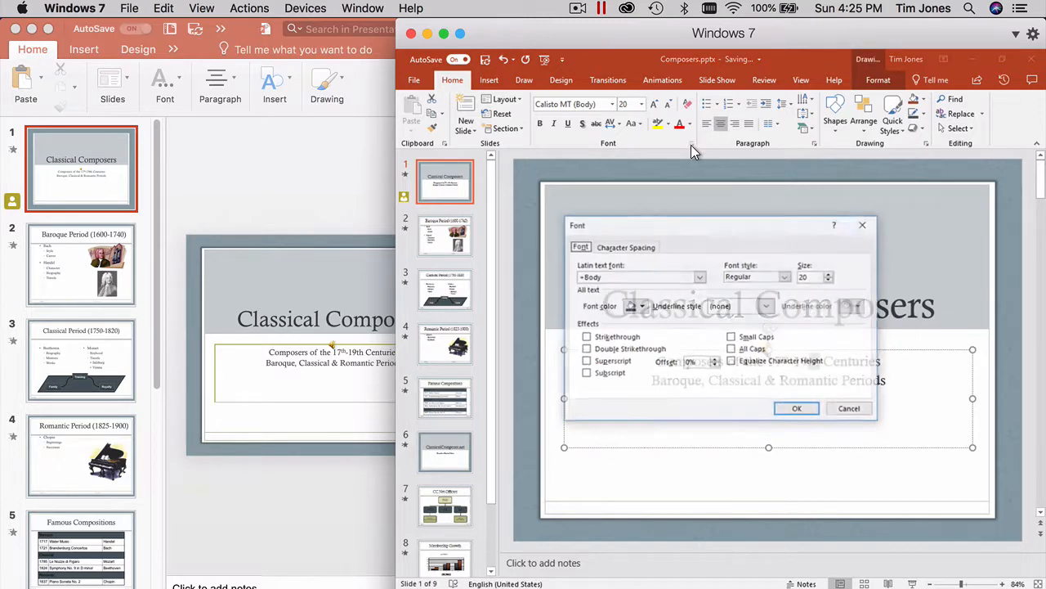
pyautogui.click(586, 362)
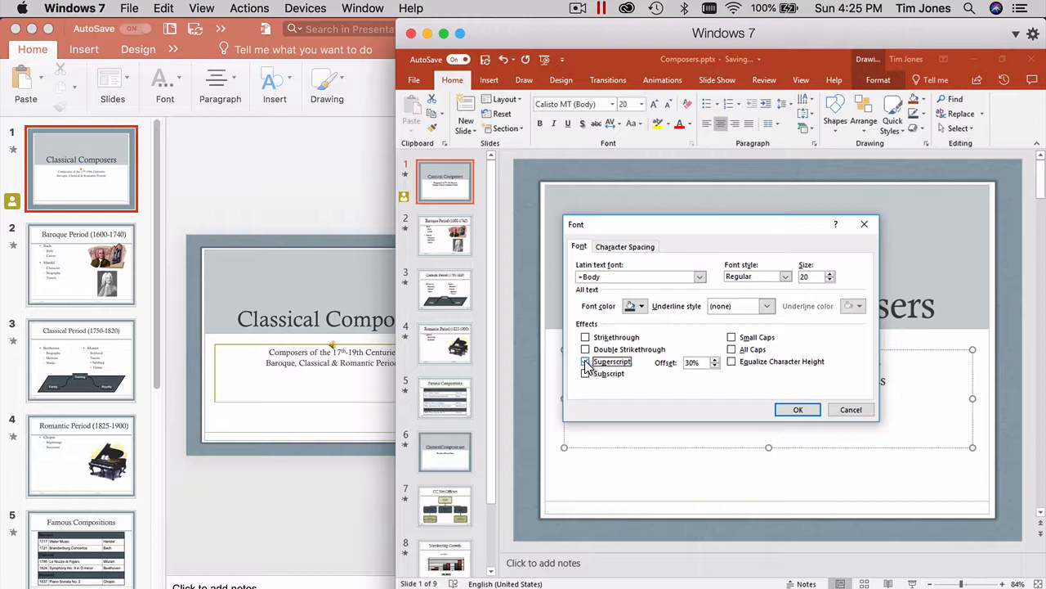
pyautogui.click(798, 408)
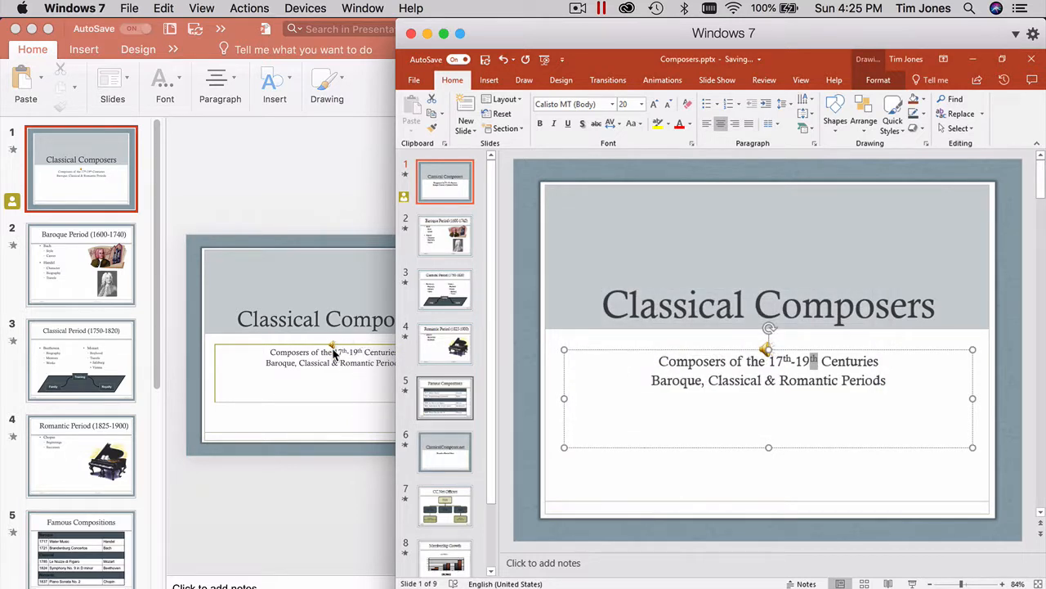
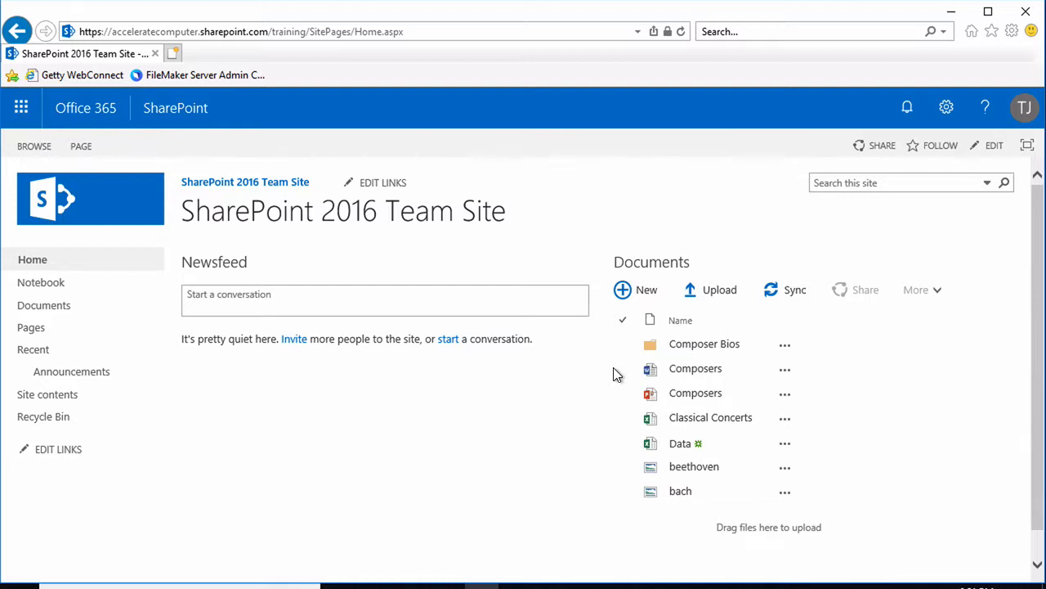
# Check out the Composers Word document from the team site's Documents list
pyautogui.click(623, 371)
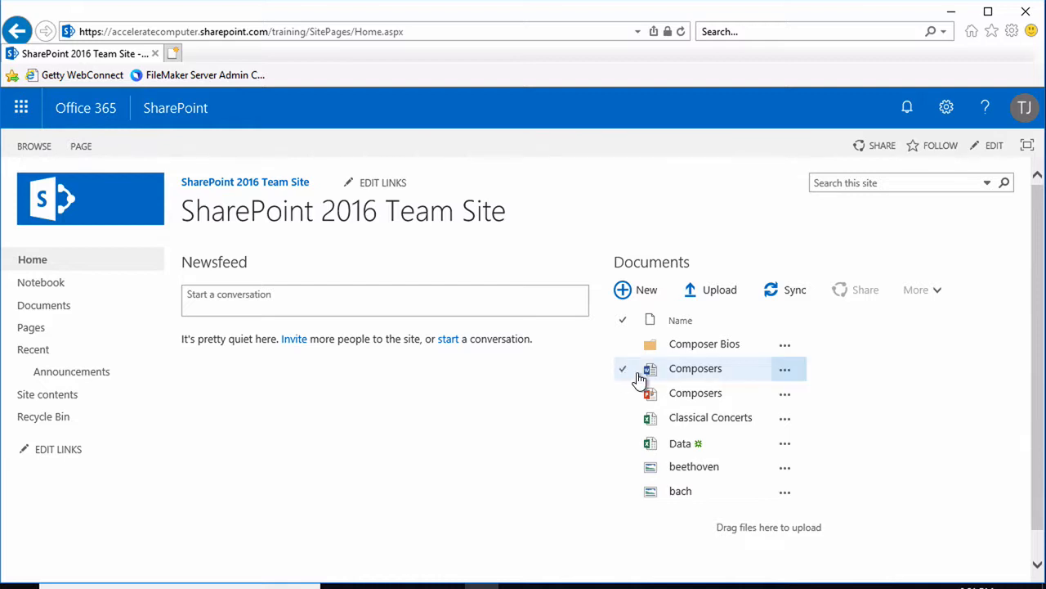
pyautogui.click(786, 372)
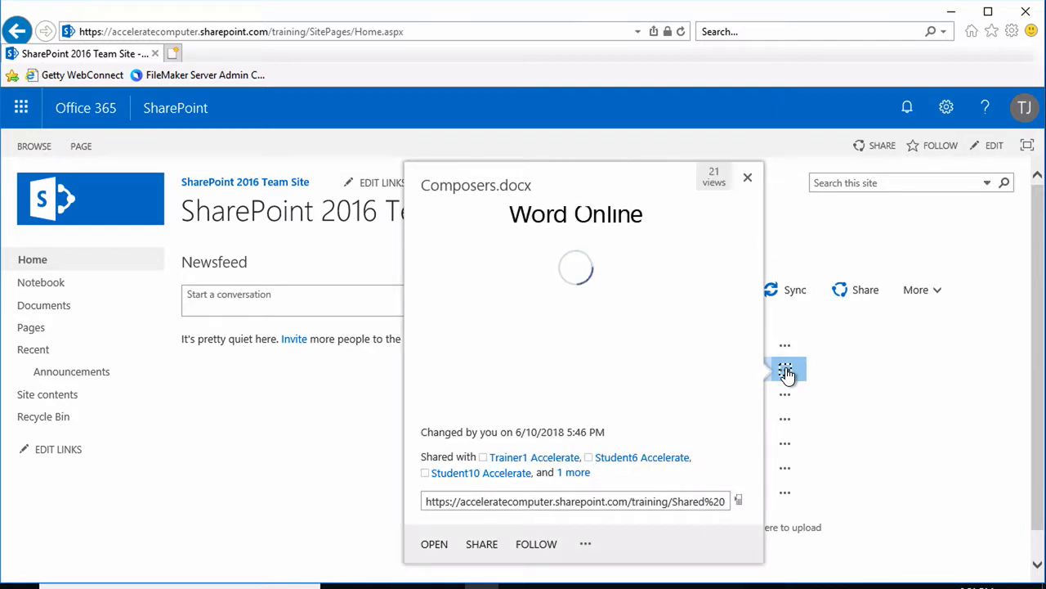
pyautogui.click(587, 548)
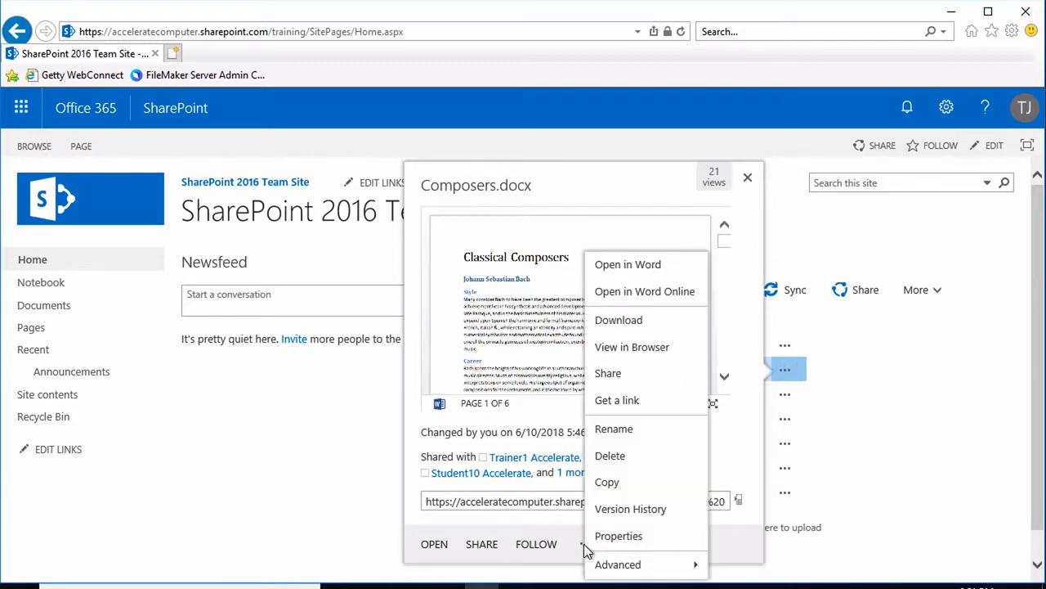
pyautogui.moveTo(615, 564)
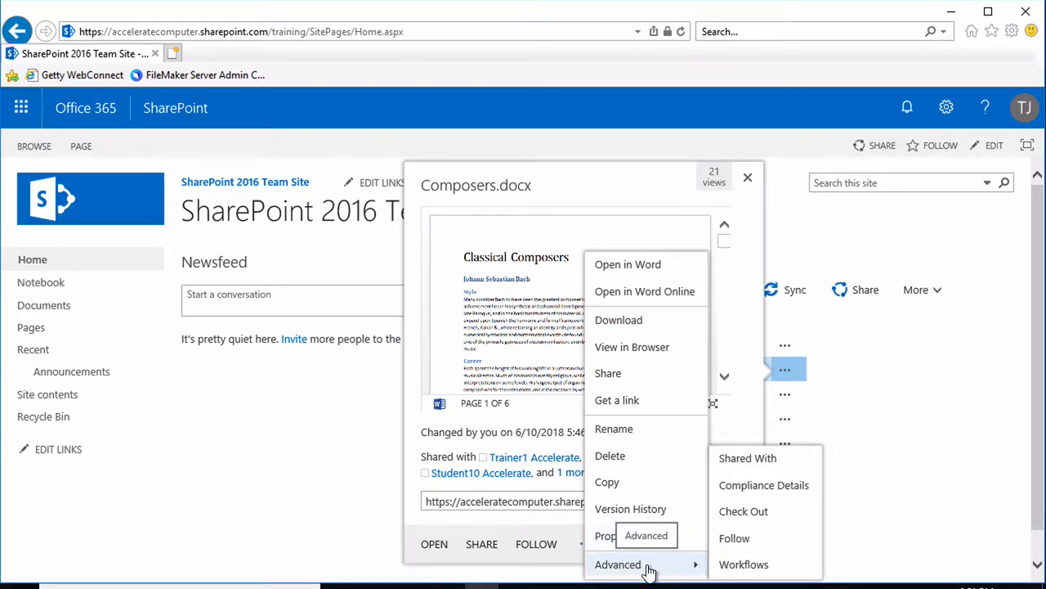
pyautogui.click(785, 511)
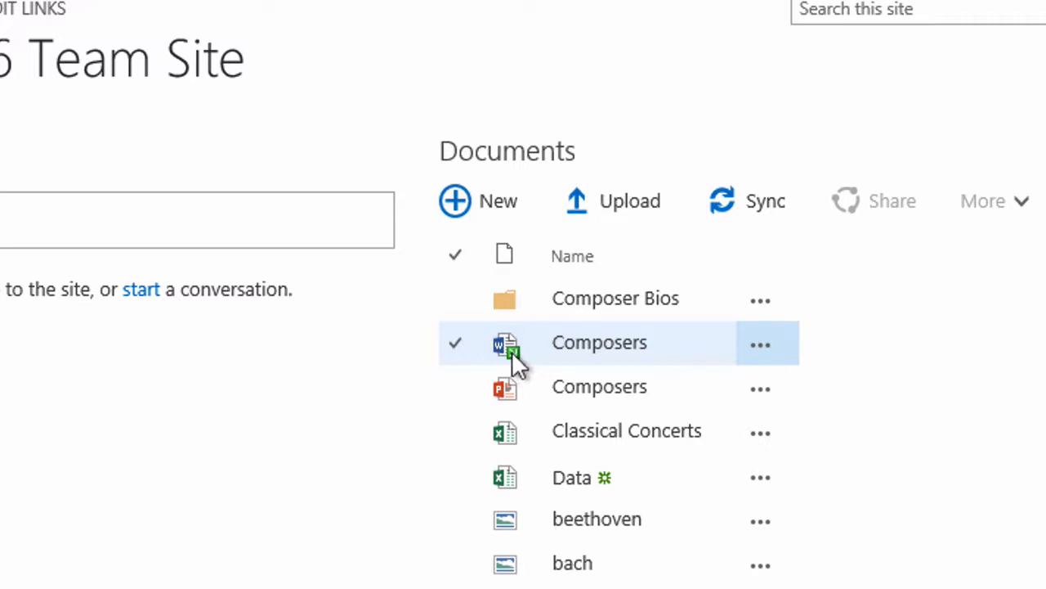
# Open the checked-out Composers document in Word Online and insert "English" after "Italian &" in Bach's Style paragraph
pyautogui.moveTo(508, 353)
pyautogui.click(603, 347)
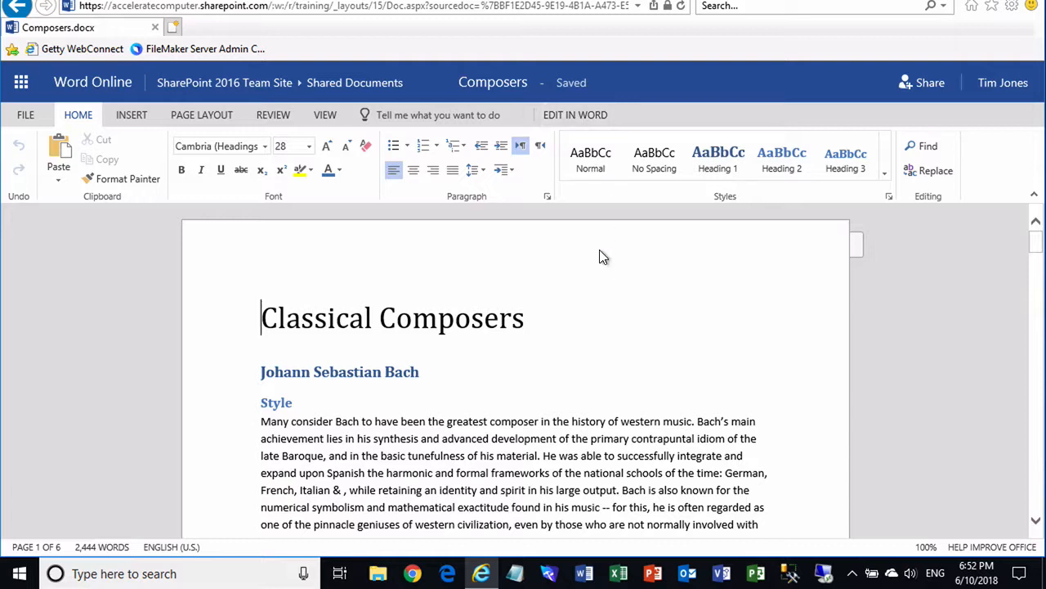
pyautogui.click(343, 489)
pyautogui.write('Englis')
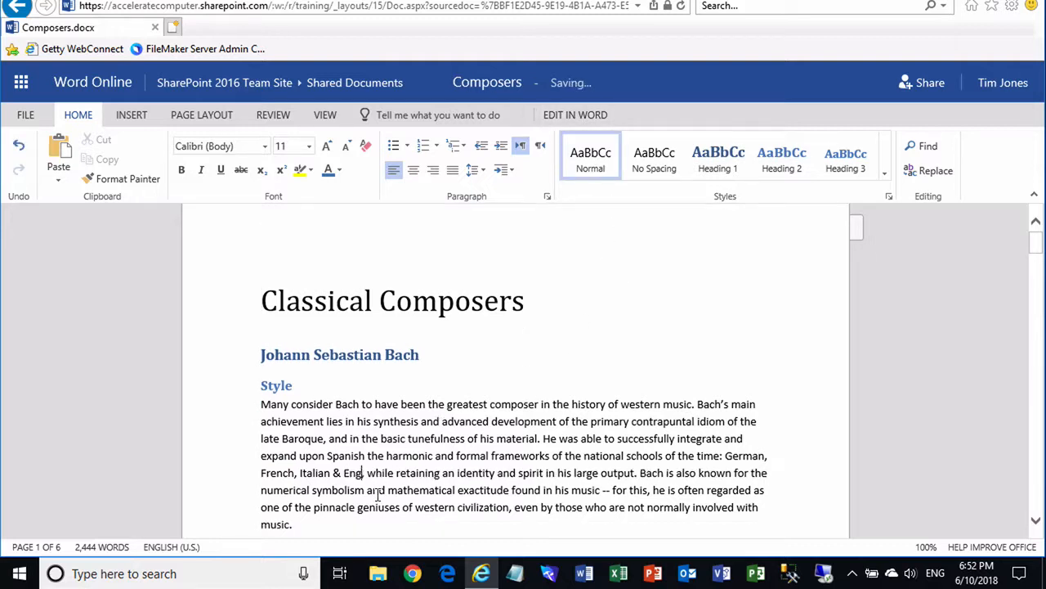
pyautogui.write('h,')
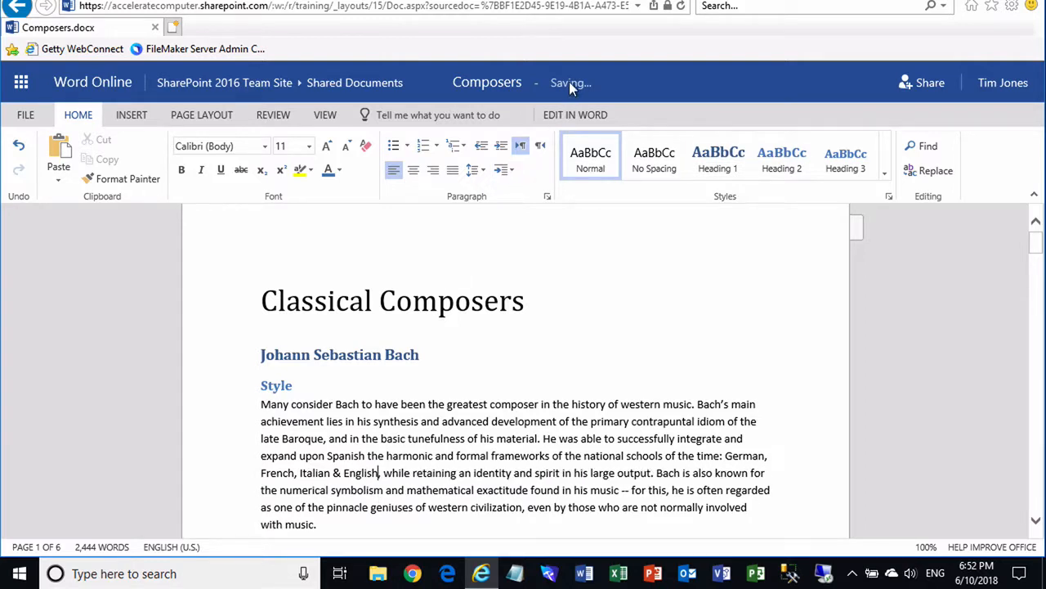
pyautogui.moveTo(572, 95)
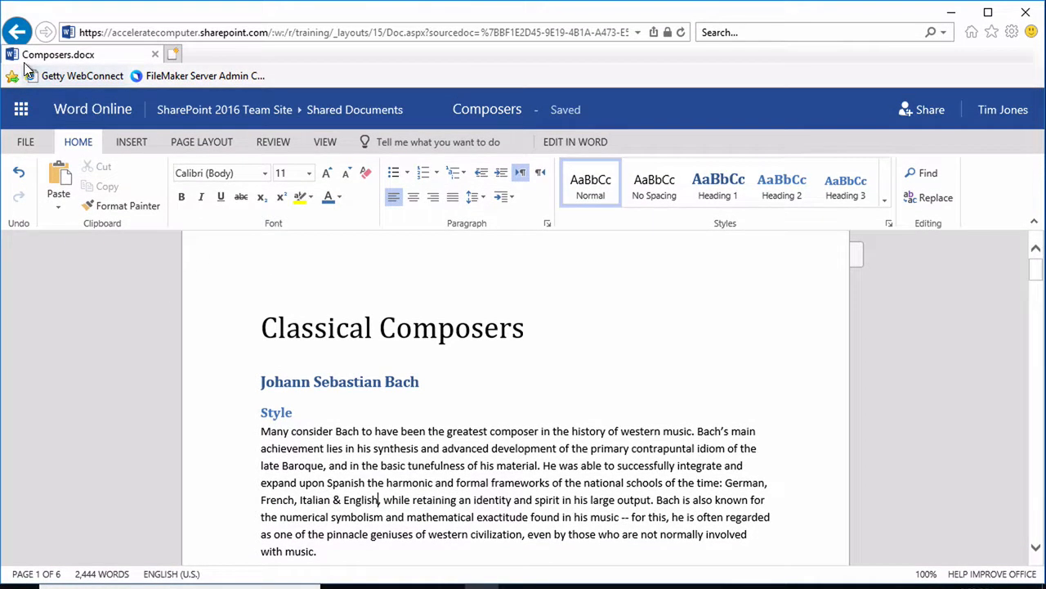
# Return to the team site and check in Composers.docx with the comment "Comments here", without retaining the check-out
pyautogui.click(17, 33)
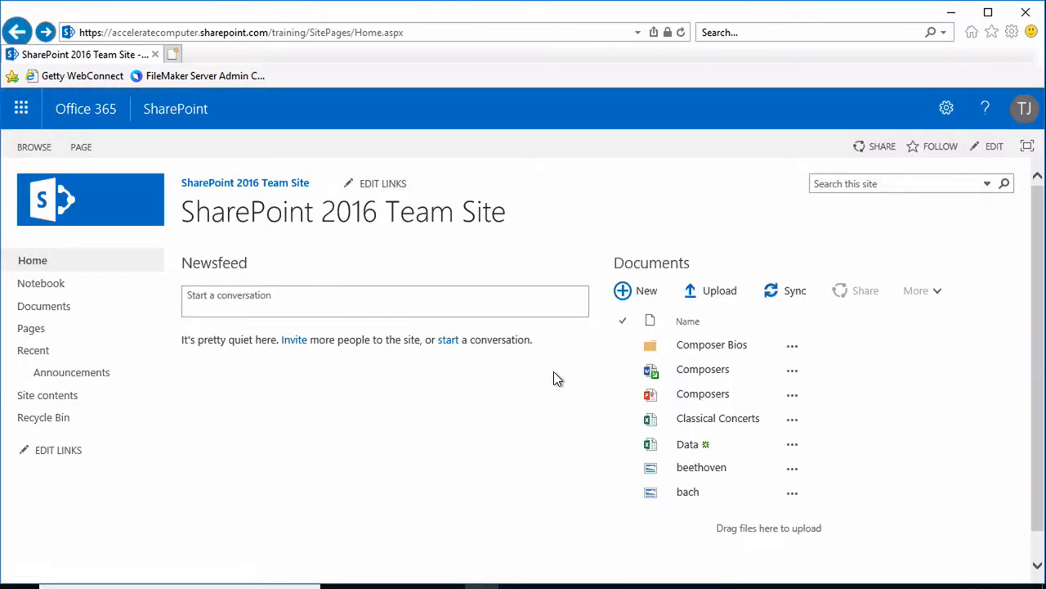
pyautogui.click(793, 373)
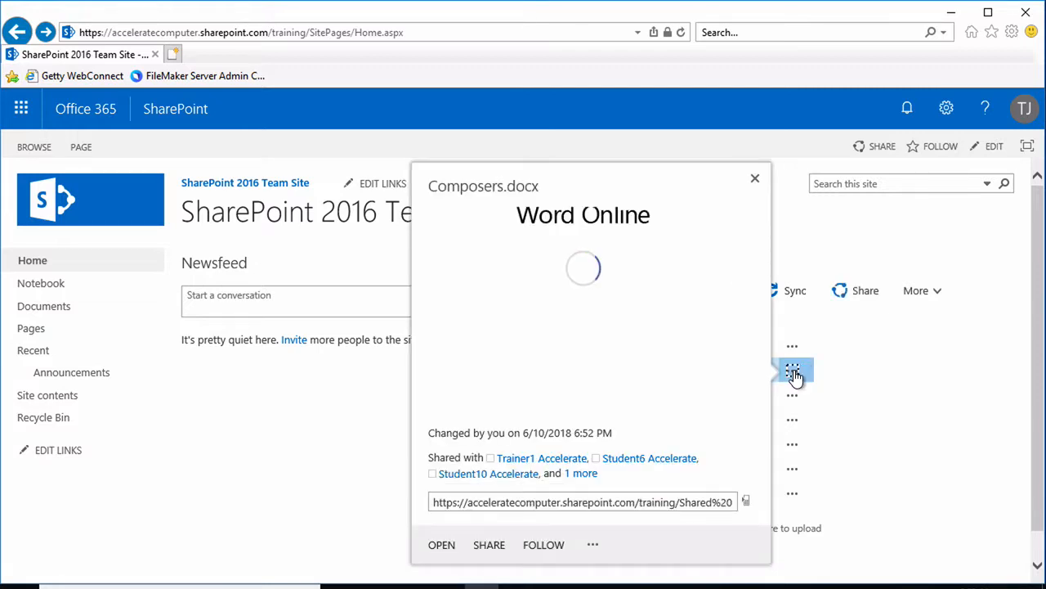
pyautogui.click(591, 545)
pyautogui.moveTo(636, 565)
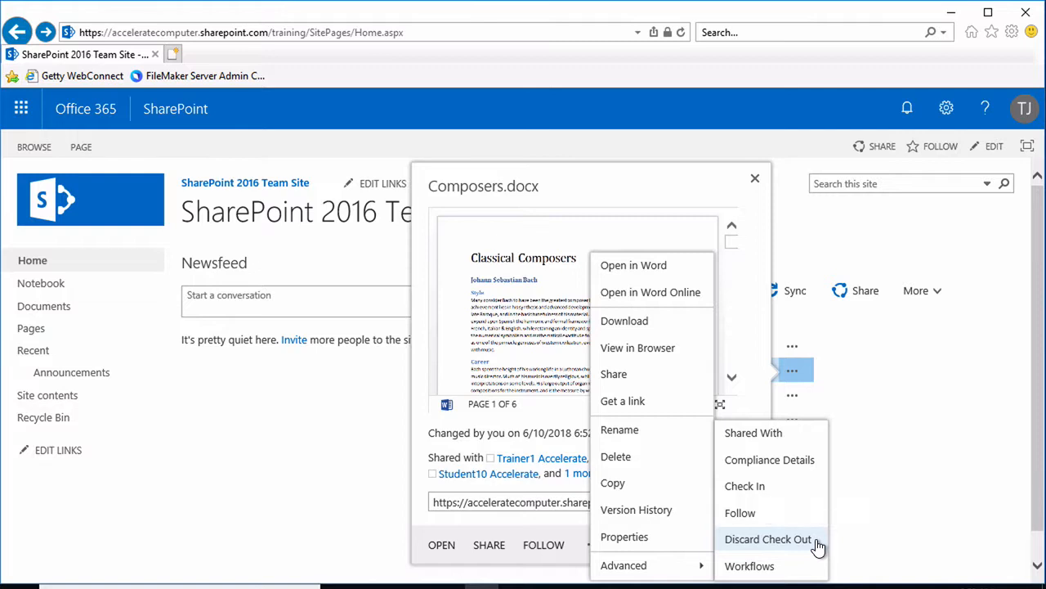
pyautogui.click(794, 487)
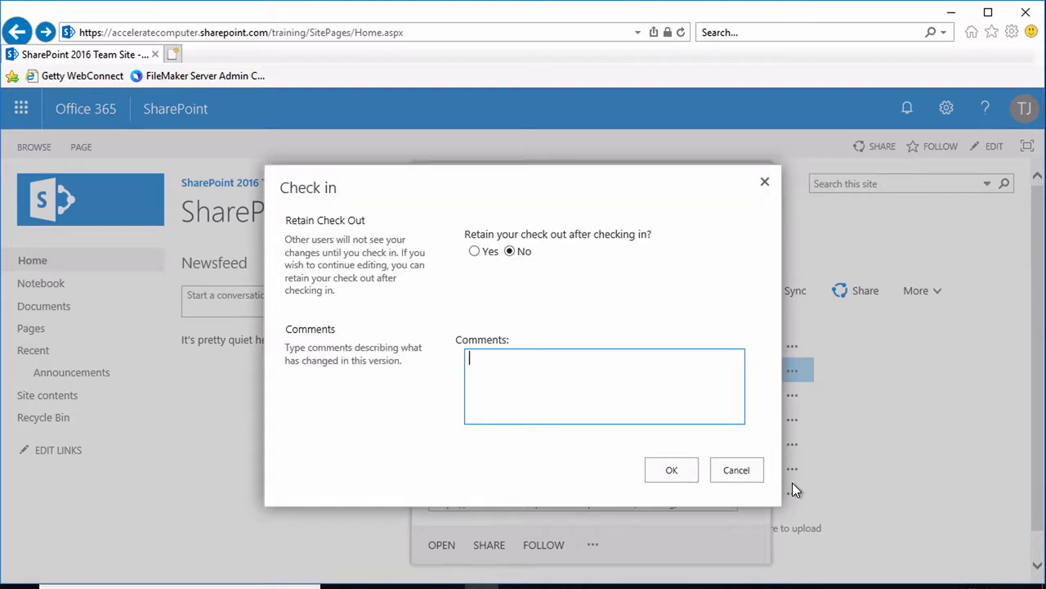
pyautogui.write('Comments here')
pyautogui.click(680, 477)
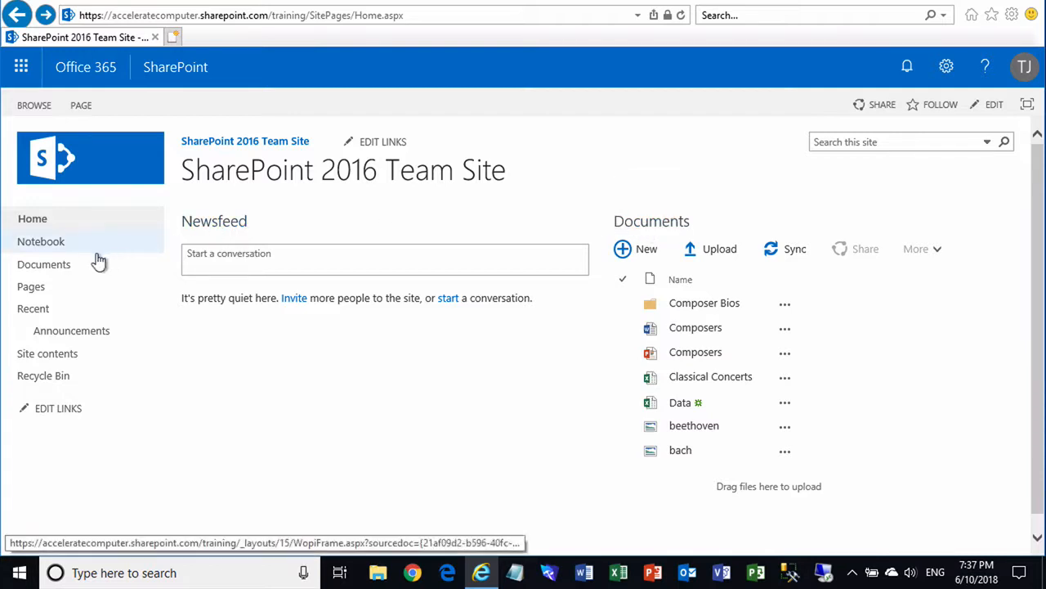
# Open the Documents library, switch it to classic SharePoint, and open its versioning settings
pyautogui.click(48, 272)
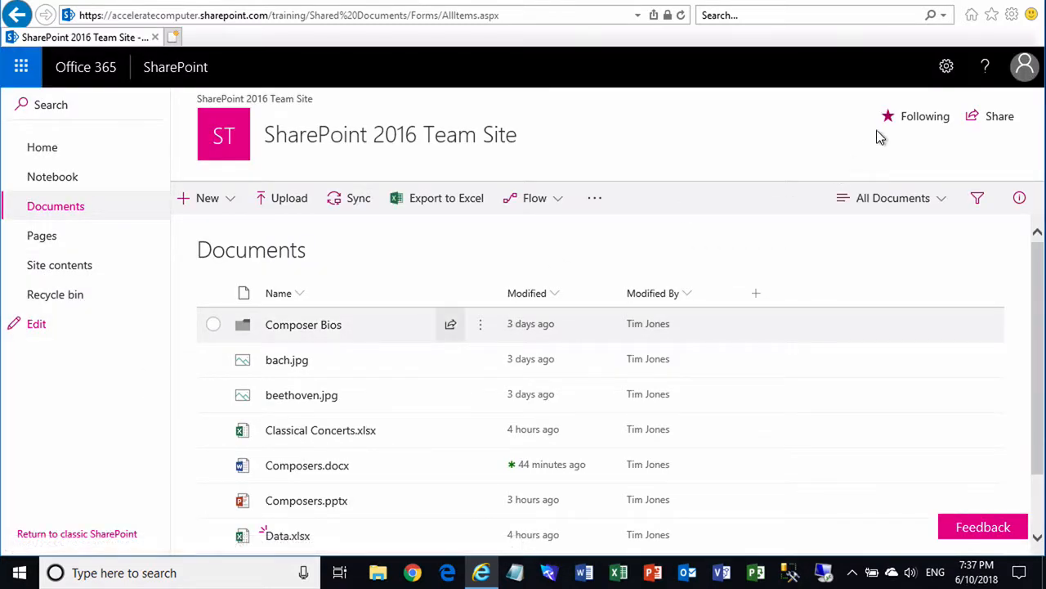
pyautogui.click(947, 69)
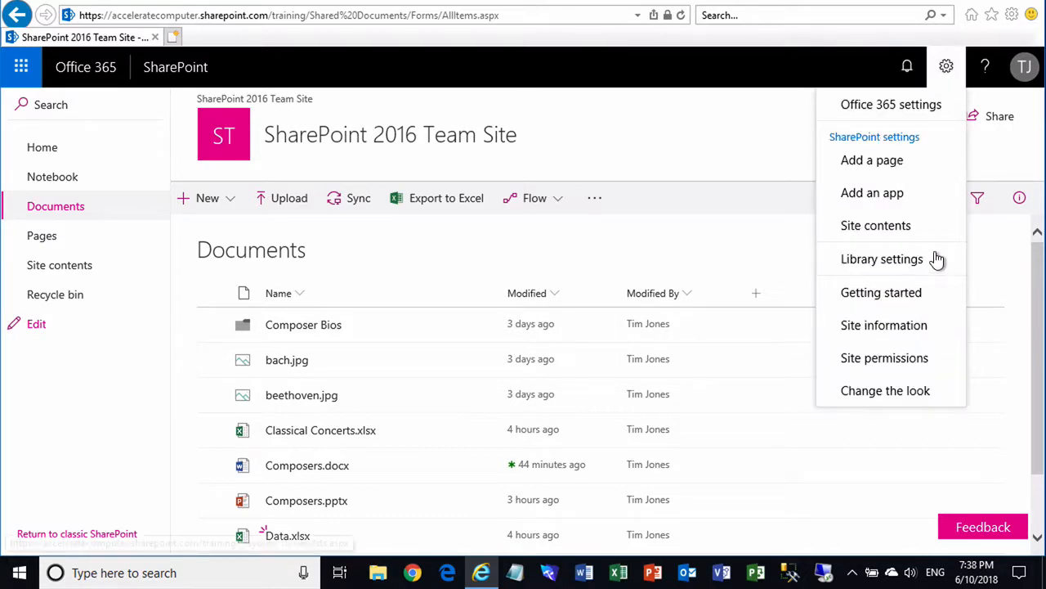
pyautogui.click(750, 247)
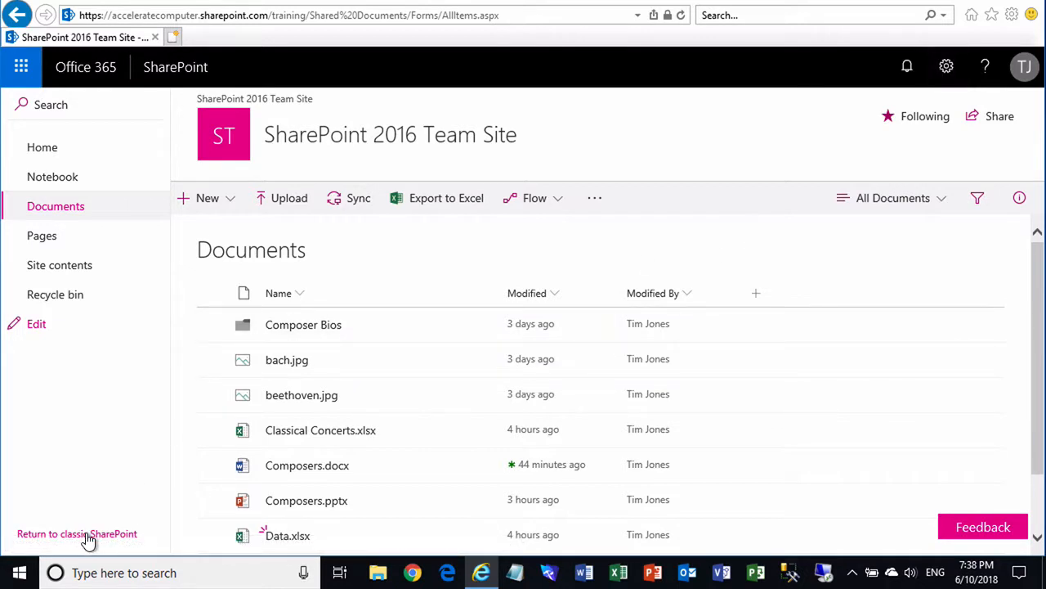
pyautogui.click(88, 534)
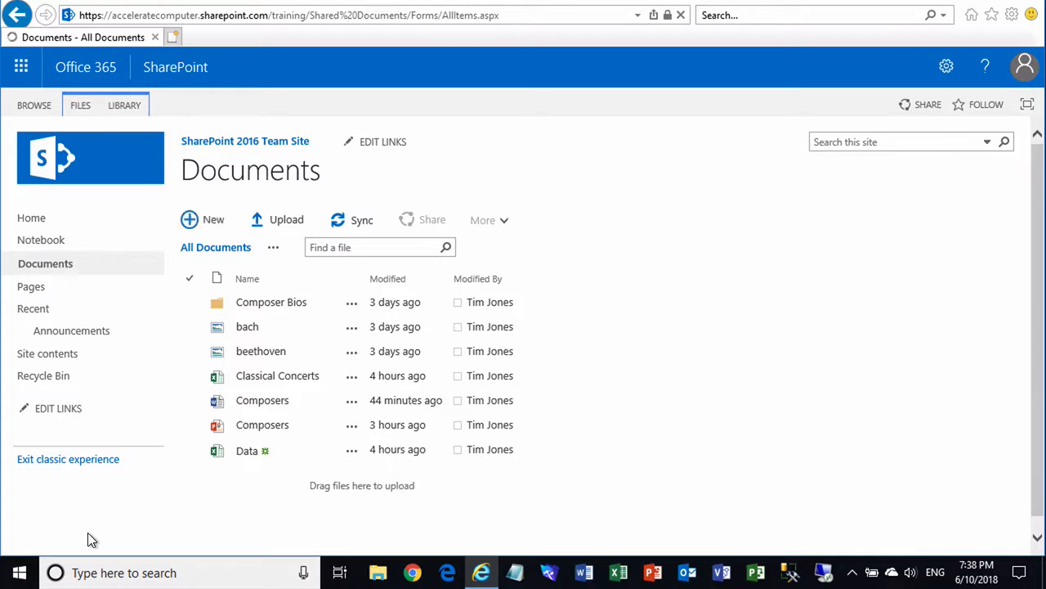
pyautogui.click(127, 107)
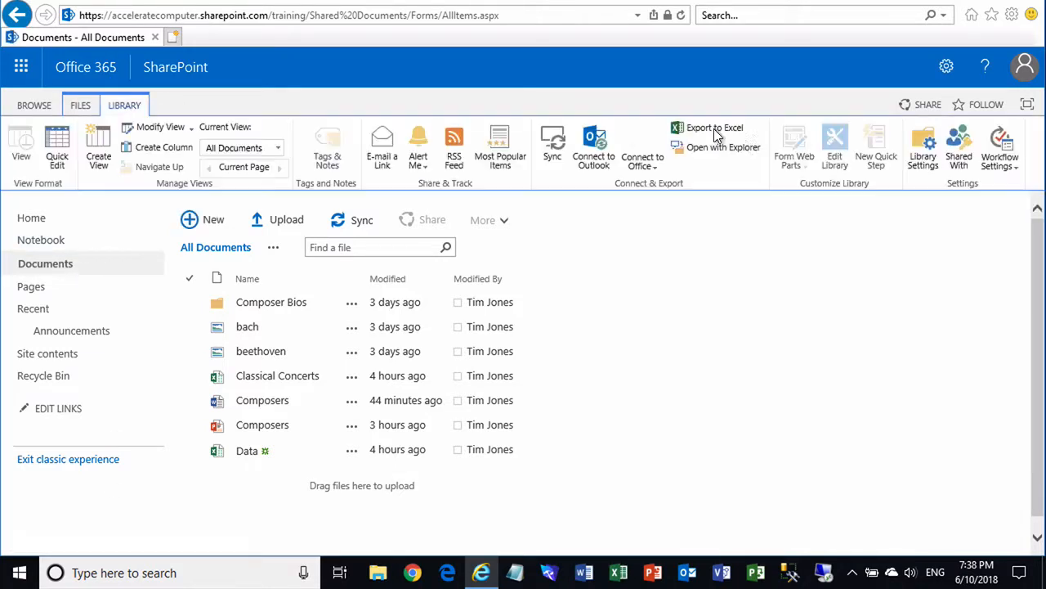
pyautogui.click(926, 144)
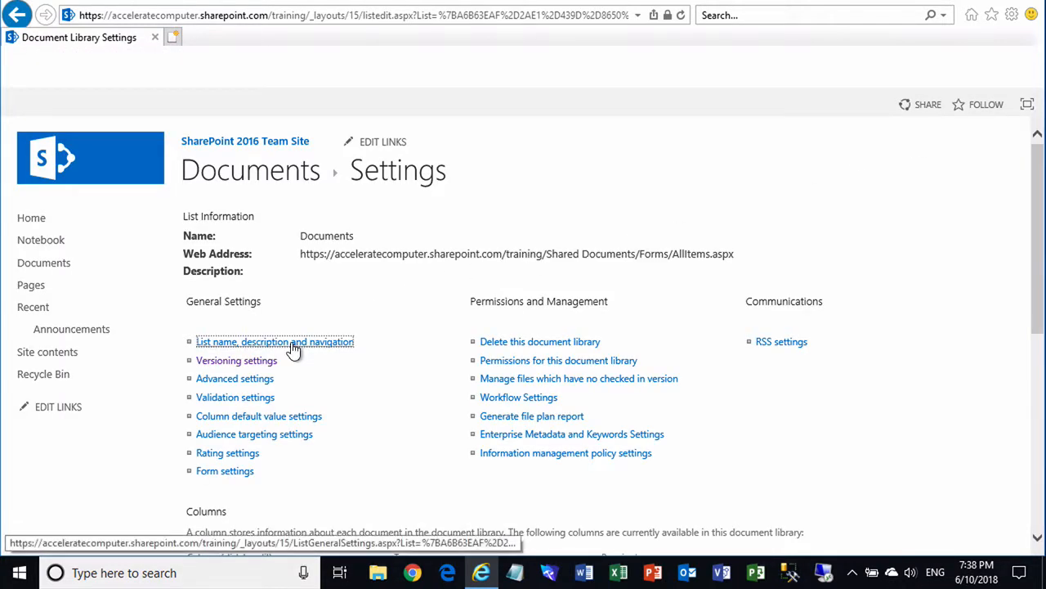
pyautogui.click(244, 362)
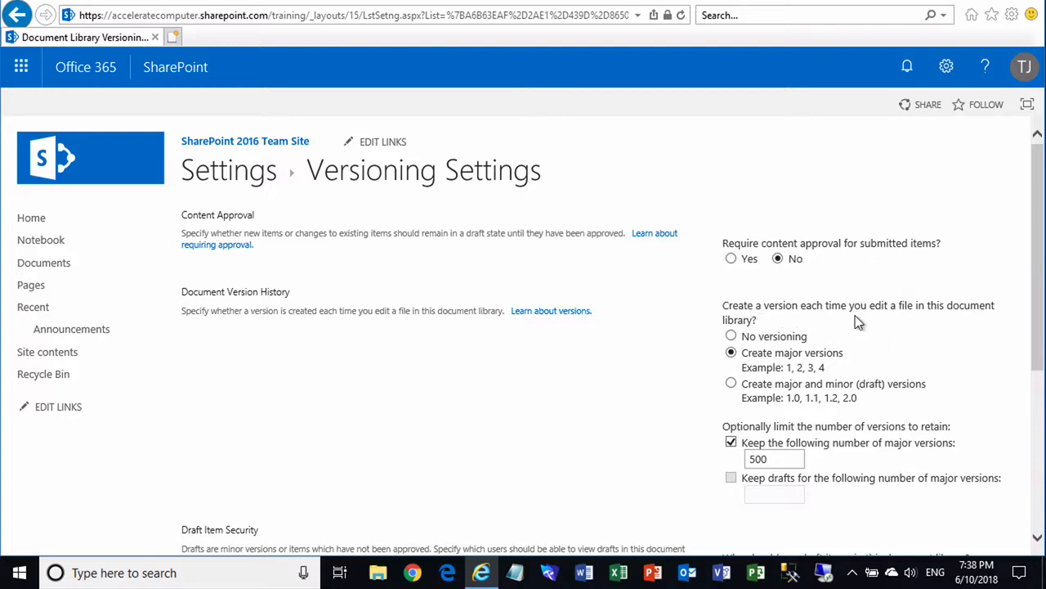
# Enable major and minor (draft) versions for the library and keep drafts for 20 major versions
pyautogui.scroll(-1, 860, 327)
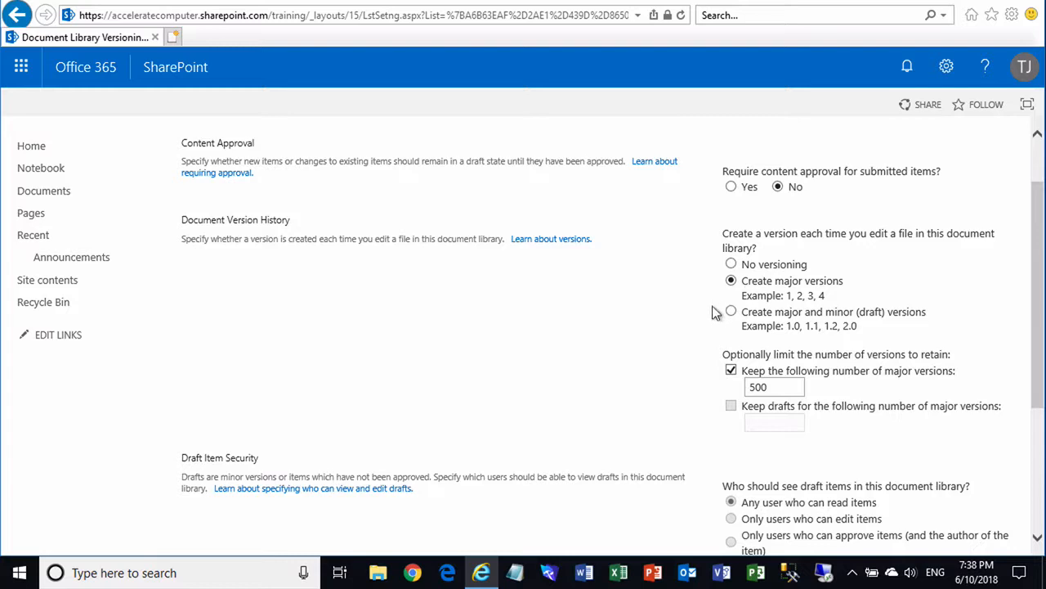
pyautogui.click(731, 313)
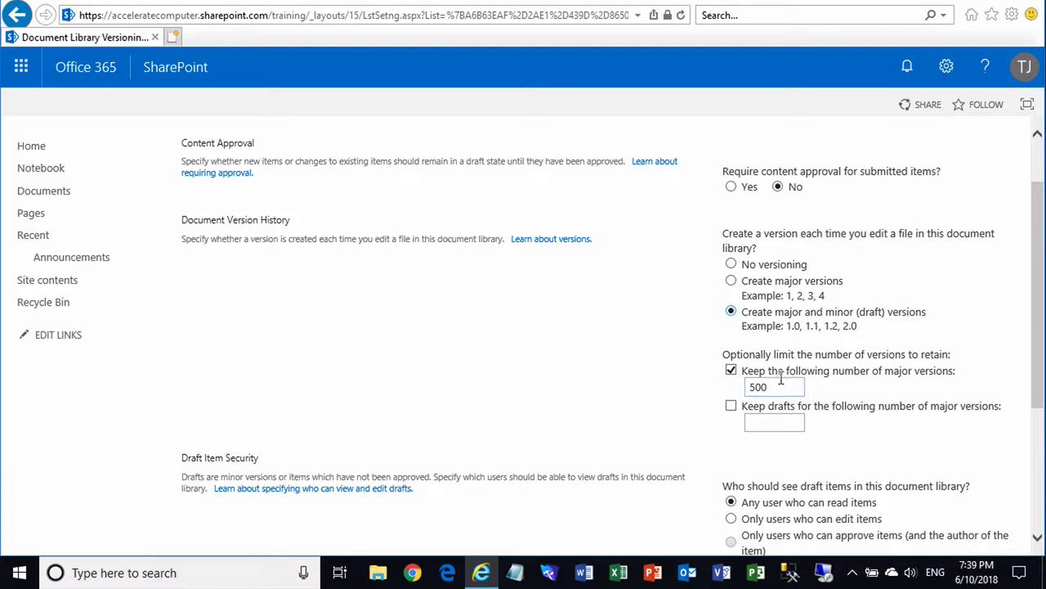
pyautogui.click(731, 406)
pyautogui.click(762, 422)
pyautogui.write('20')
# Limit draft visibility to users who can edit items, require check-out before editing, and save the versioning settings
pyautogui.scroll(-1, 860, 441)
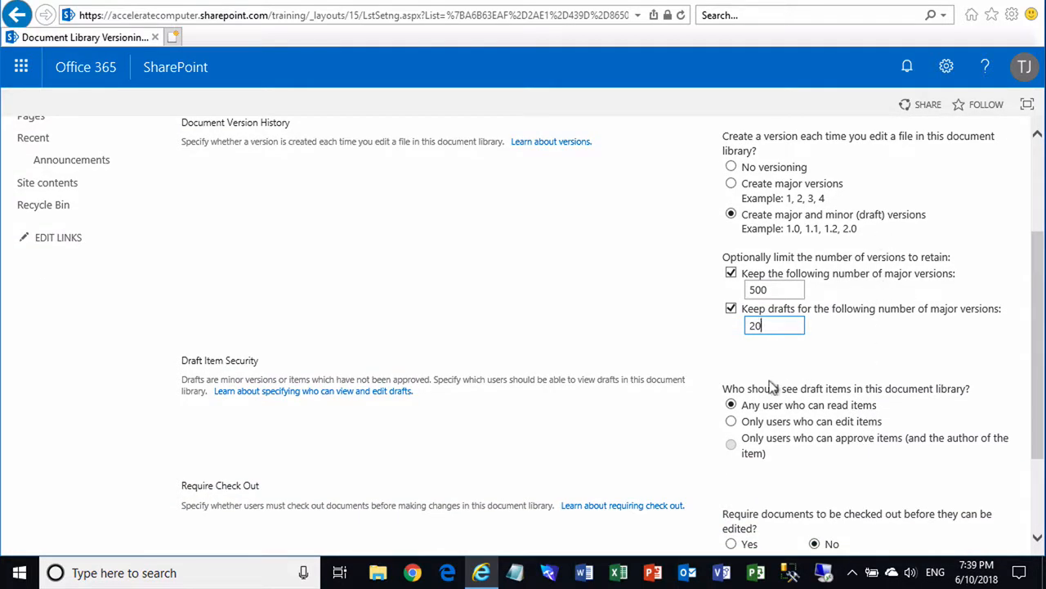
pyautogui.click(732, 421)
pyautogui.scroll(-2, 920, 470)
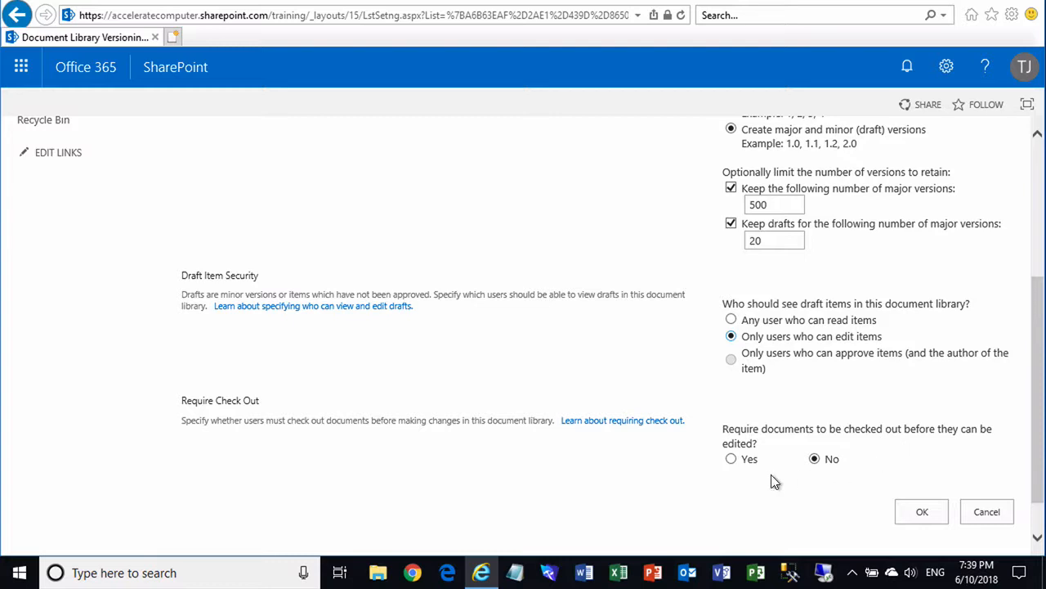
pyautogui.click(732, 460)
pyautogui.click(913, 516)
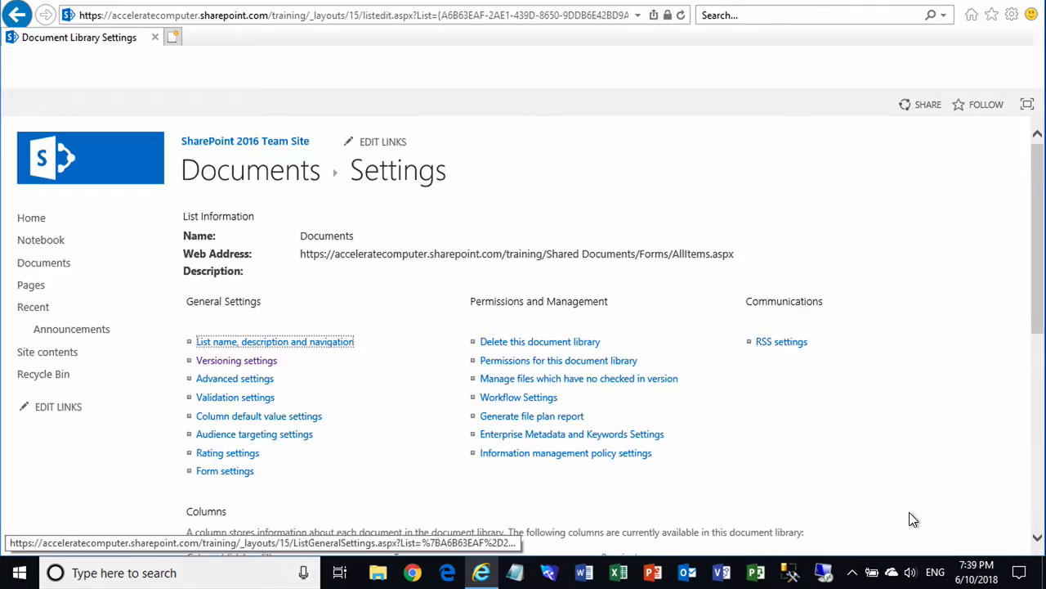
# Return to the Documents library and open Composers.docx in the desktop Word app
pyautogui.click(271, 182)
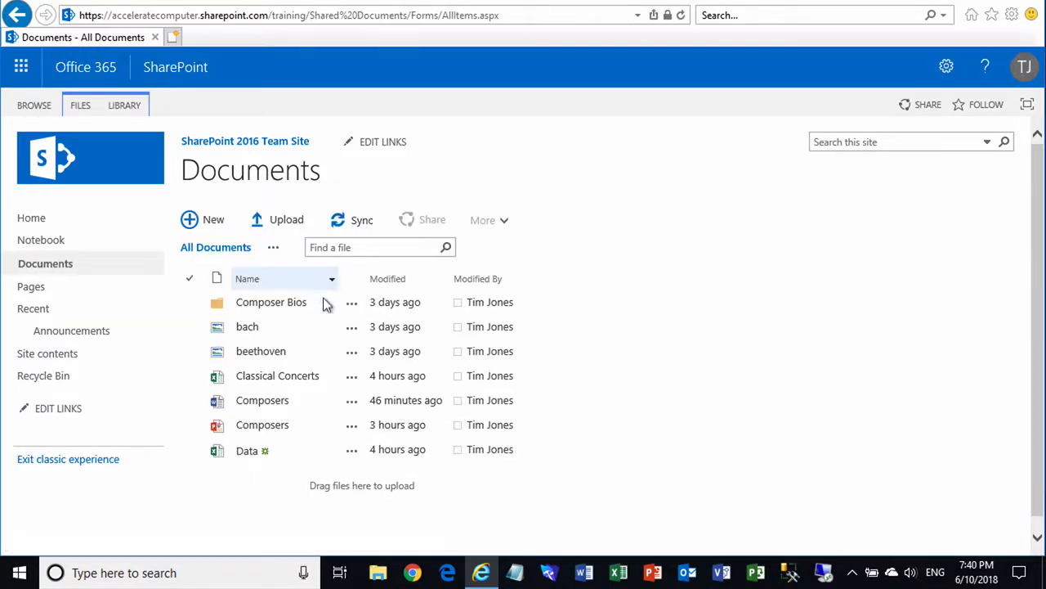
pyautogui.click(335, 351)
pyautogui.click(319, 379)
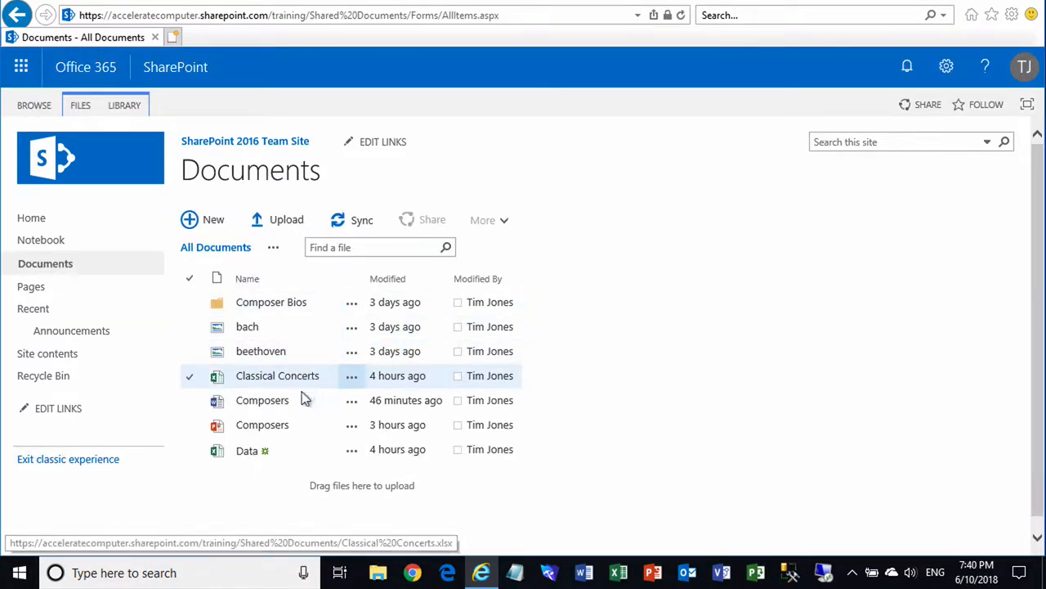
pyautogui.click(335, 403)
pyautogui.click(352, 402)
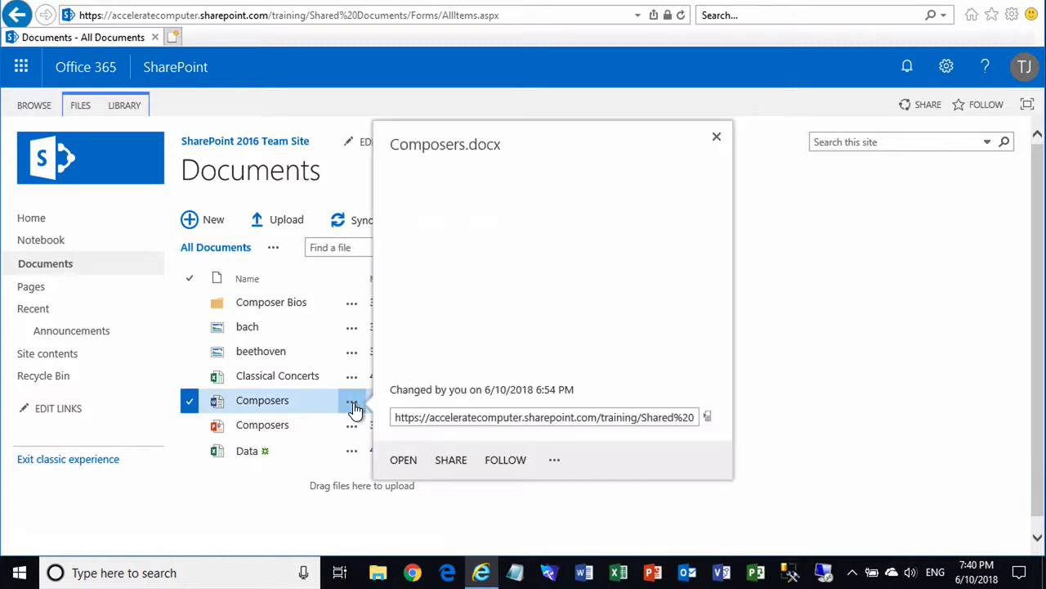
pyautogui.click(403, 502)
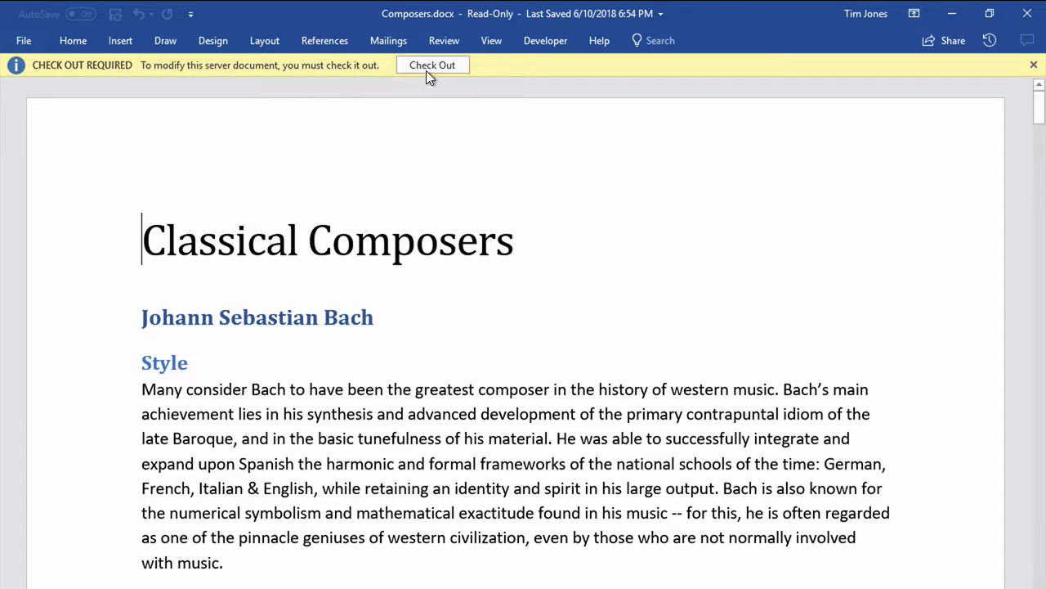
# Check out Composers.docx and insert "Music" in the title so it reads "Classical Music Composers"
pyautogui.click(460, 65)
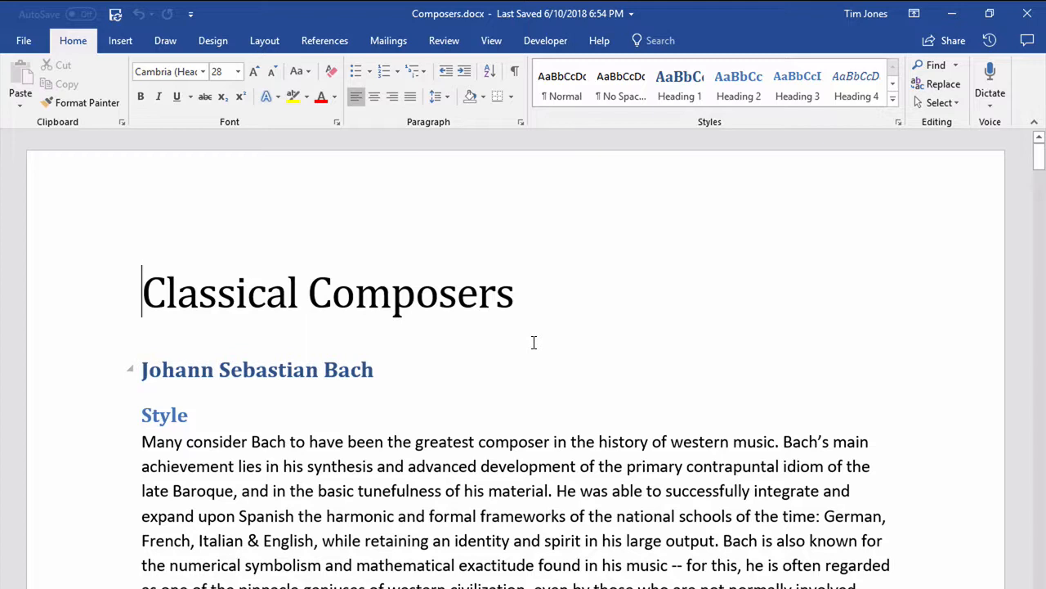
pyautogui.click(313, 296)
pyautogui.write('Music')
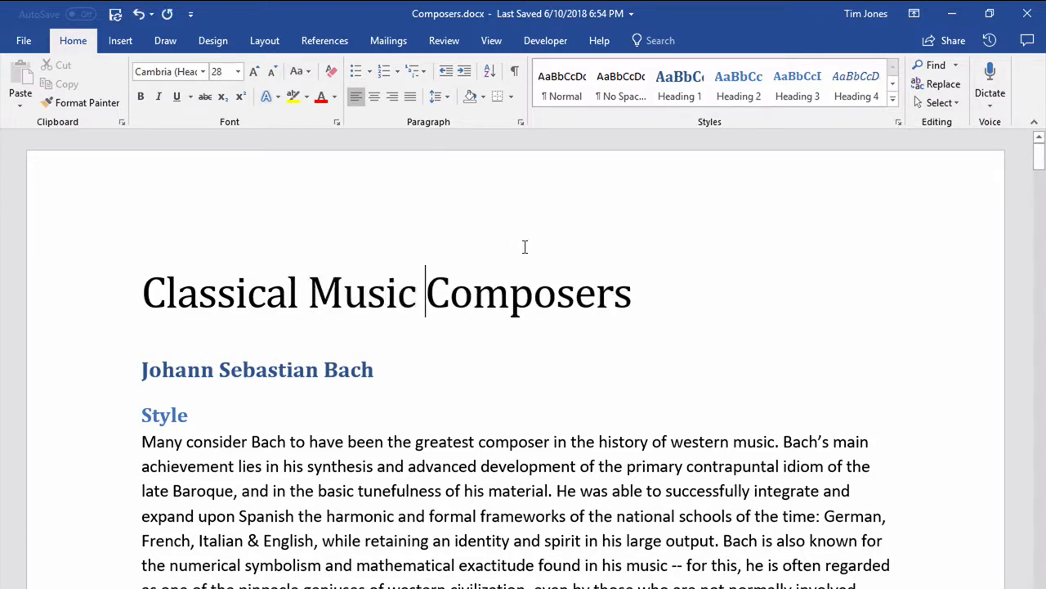
# Close the document with its changes saved and check it in as minor version 18.1 (draft) with a comment describing the latest changes
pyautogui.click(1029, 14)
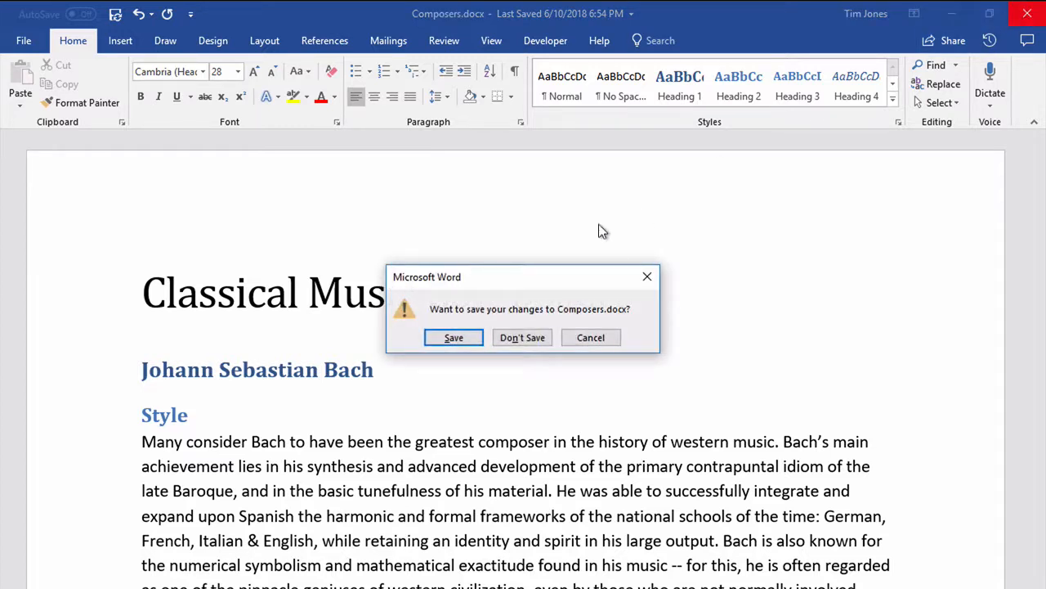
pyautogui.click(455, 339)
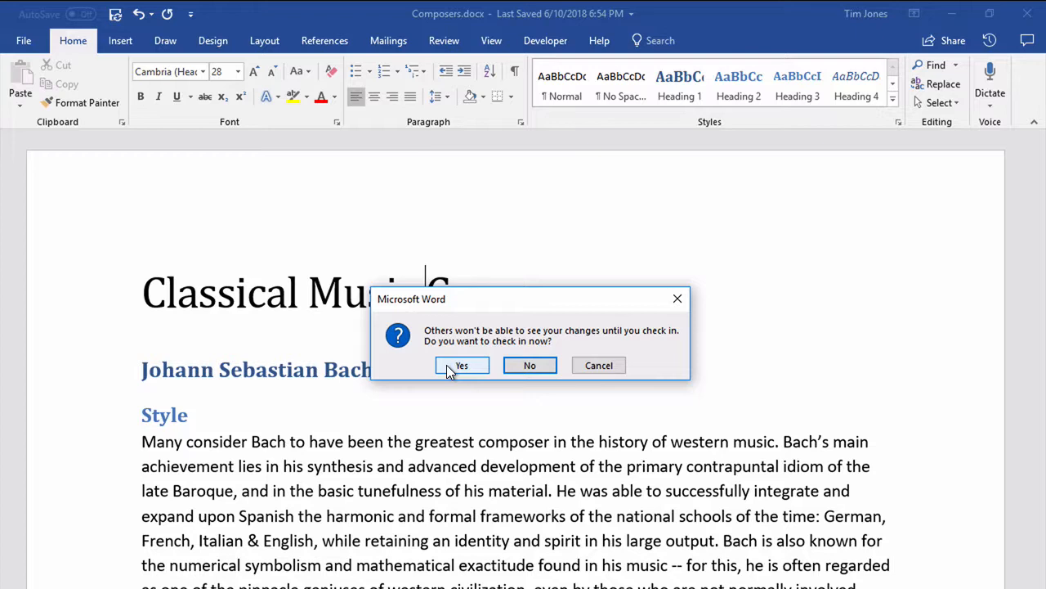
pyautogui.click(447, 365)
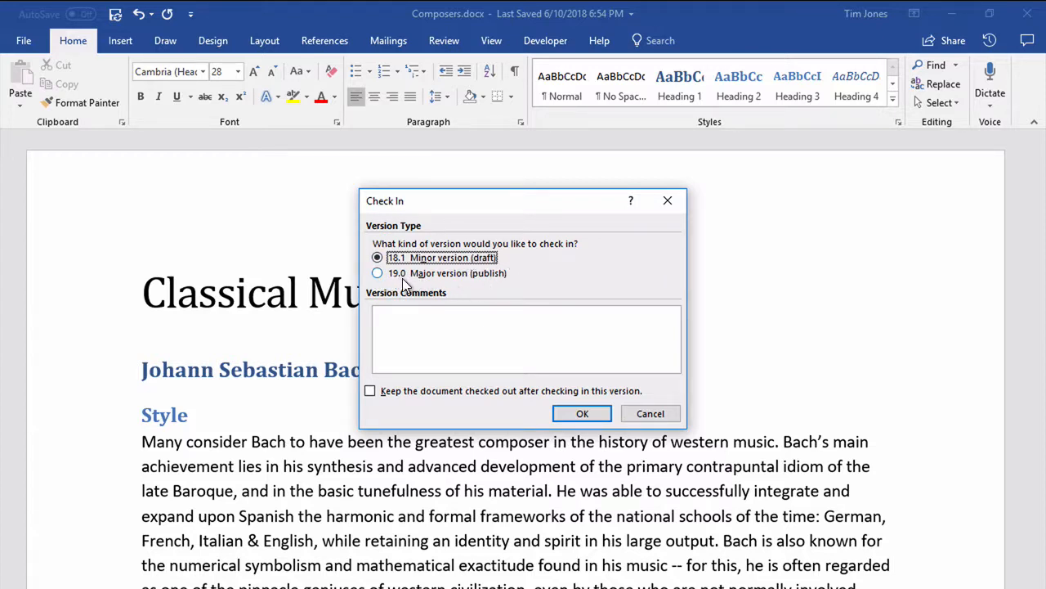
pyautogui.click(434, 321)
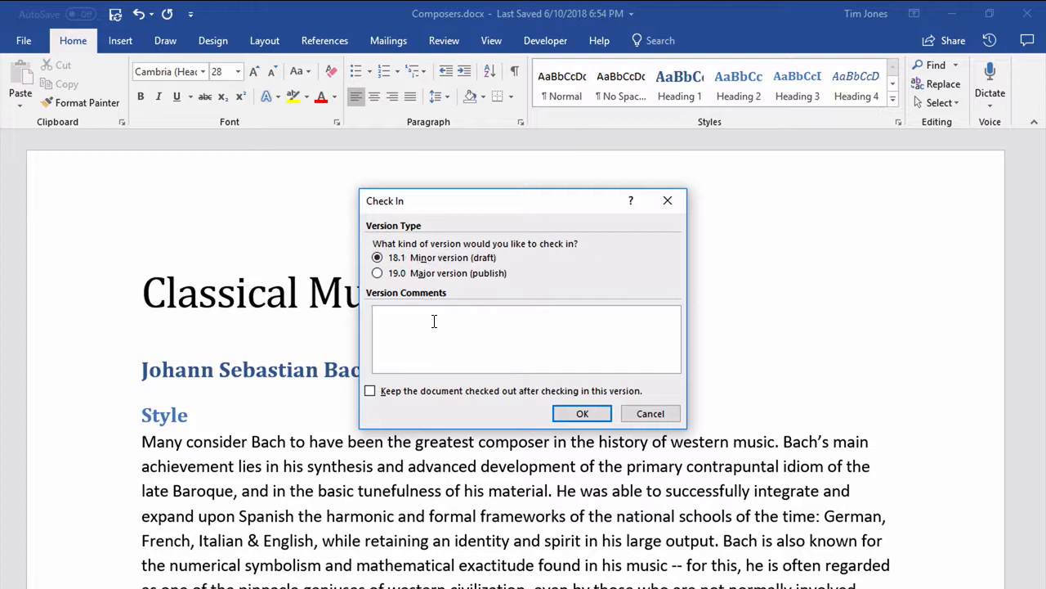
pyautogui.write("Tim's latest changes")
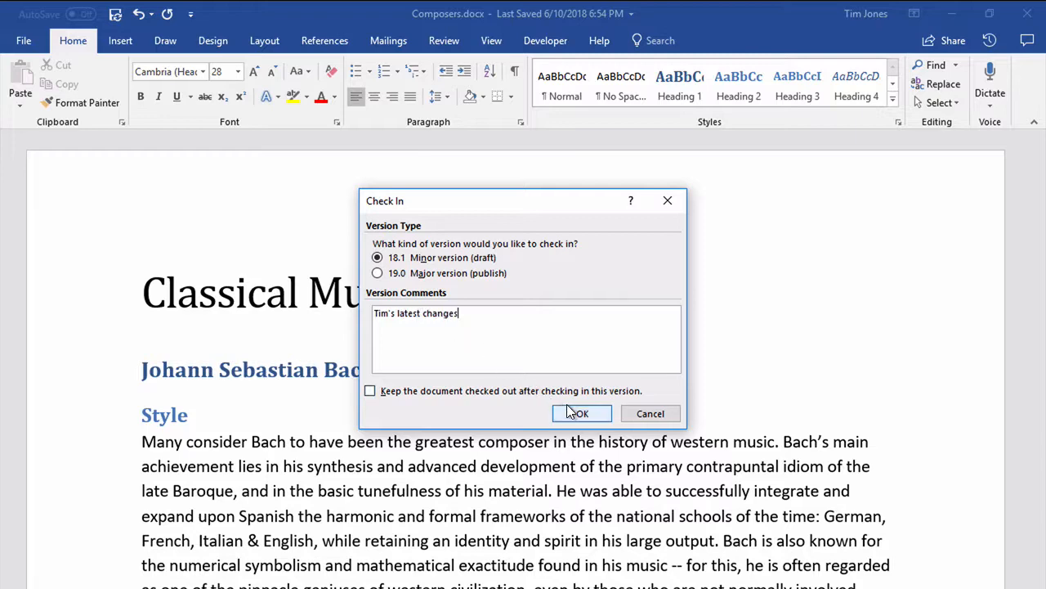
pyautogui.click(569, 412)
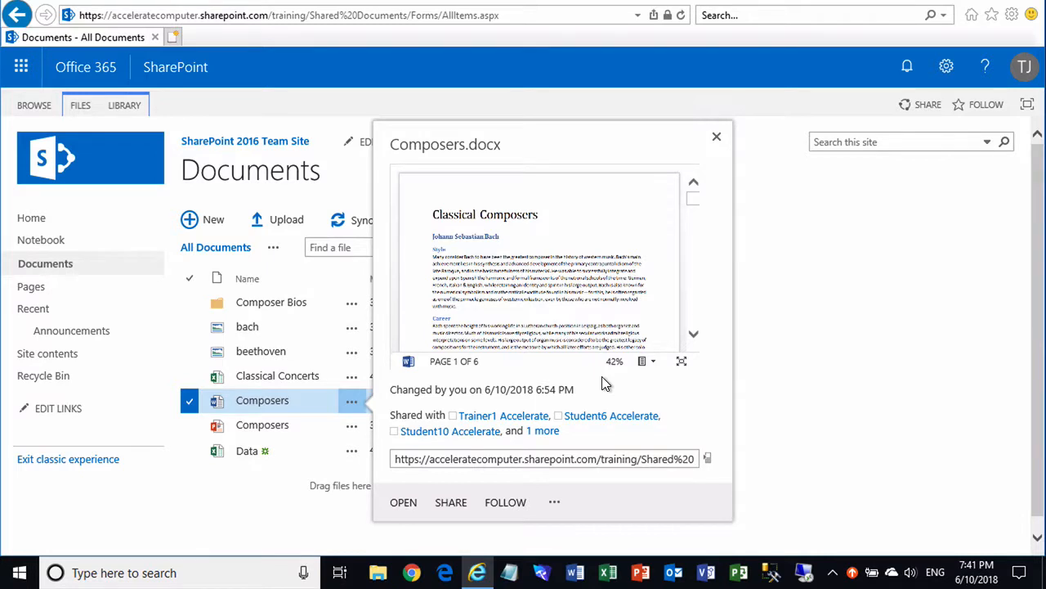
# Review the version history of Composers.docx and the actions available for version 15.0
pyautogui.click(554, 503)
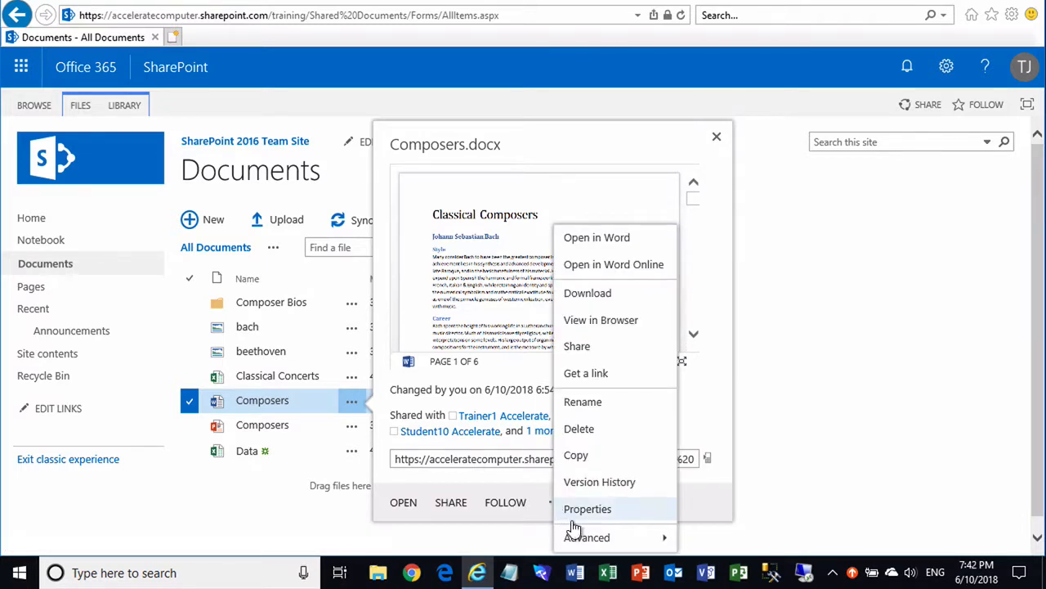
pyautogui.moveTo(609, 539)
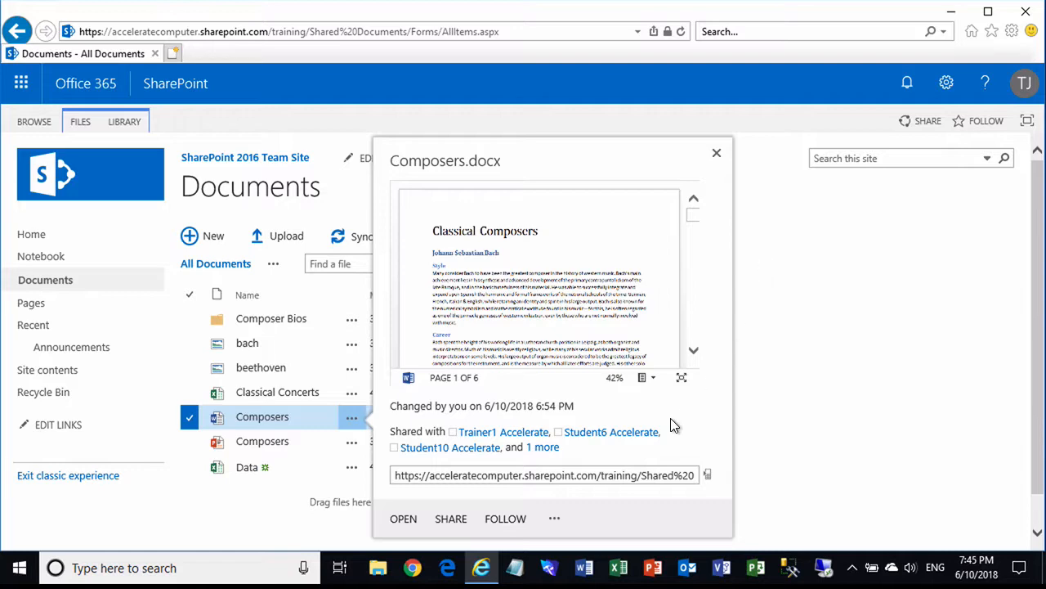
pyautogui.click(553, 518)
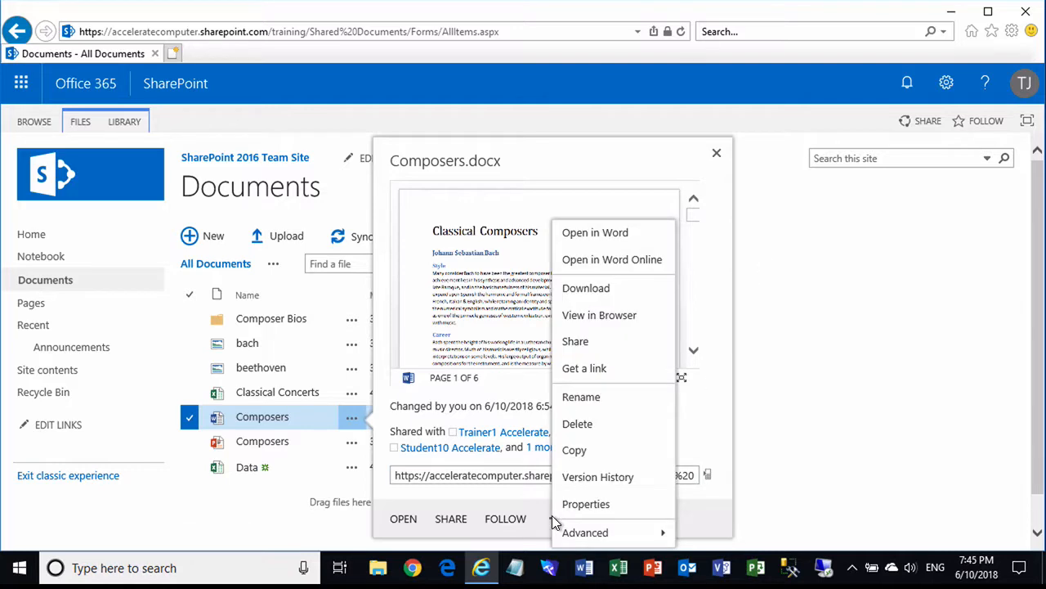
pyautogui.click(632, 477)
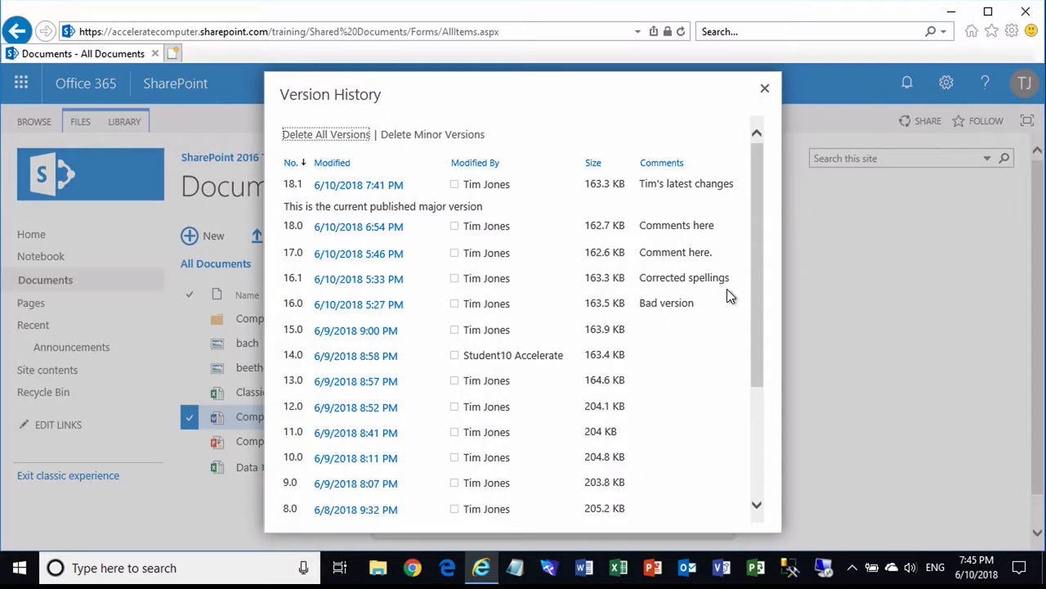
pyautogui.moveTo(759, 251); pyautogui.dragTo(751, 277)
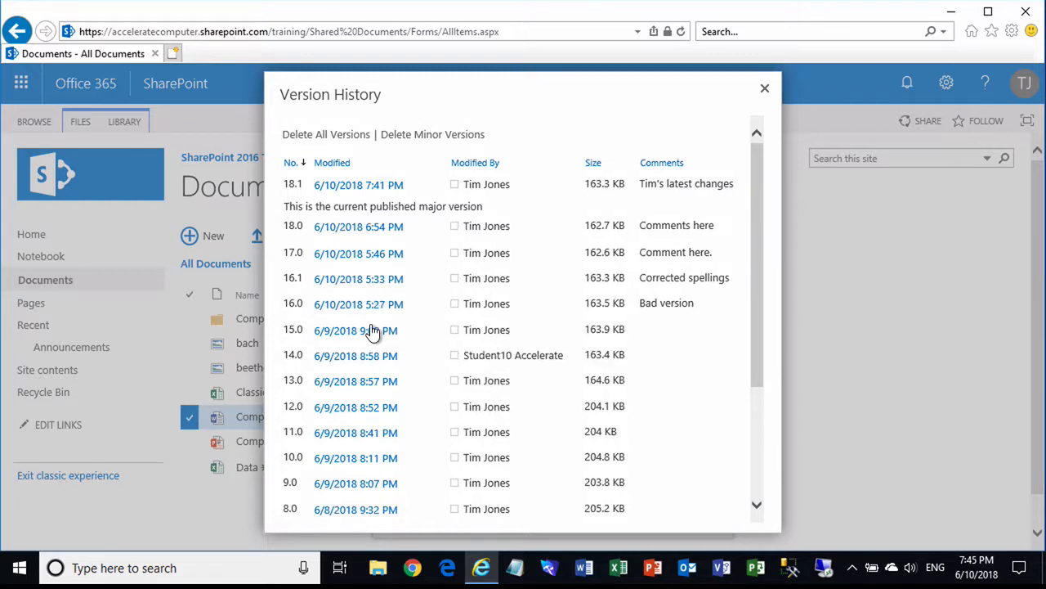
pyautogui.moveTo(352, 342)
pyautogui.moveTo(315, 305)
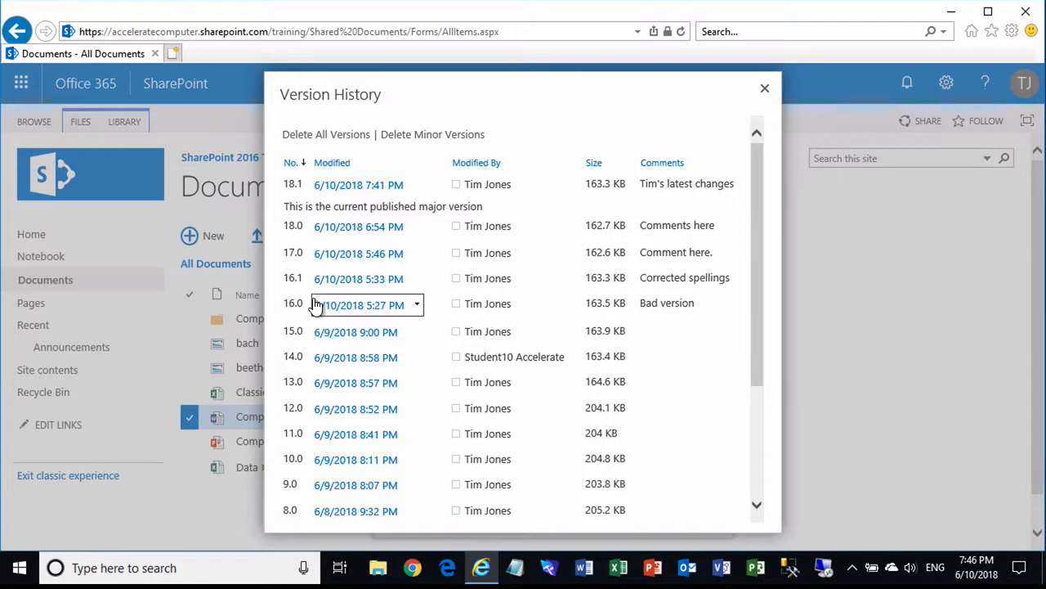
pyautogui.click(411, 332)
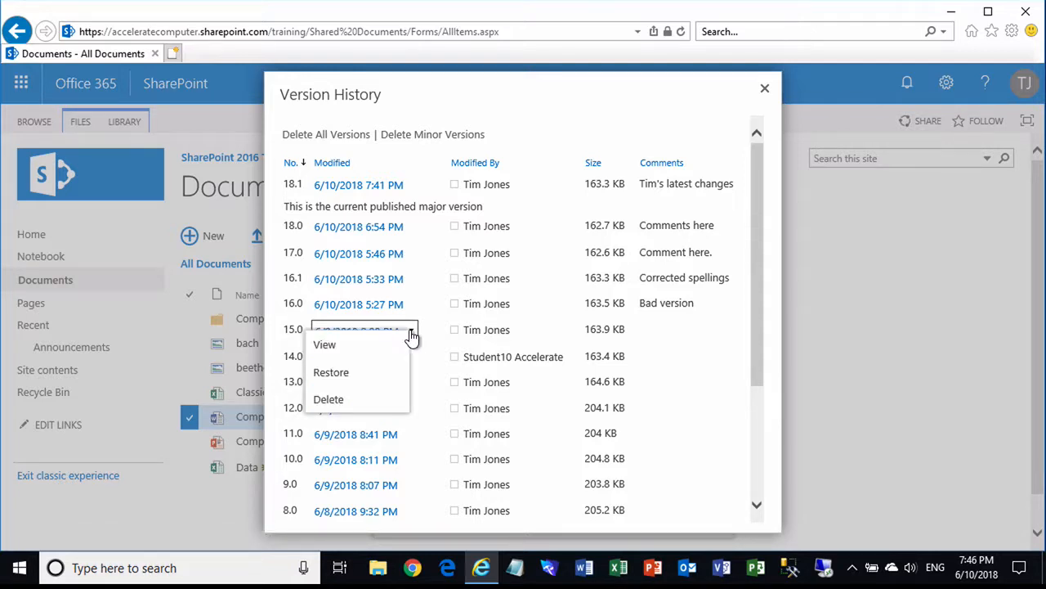
pyautogui.click(764, 88)
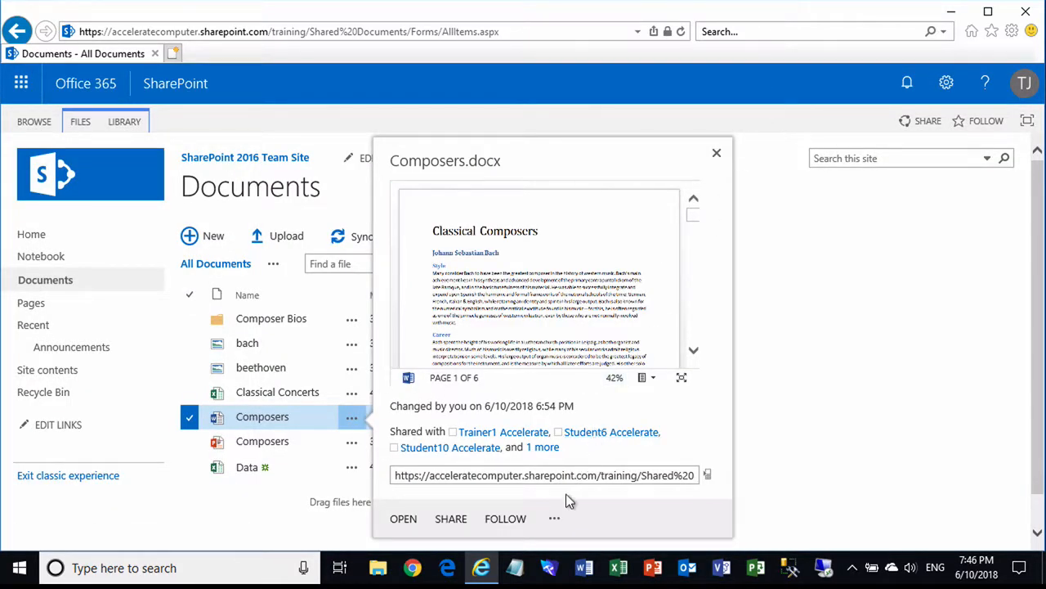
# Check out the Composers.docx file from the Documents library
pyautogui.click(554, 520)
pyautogui.moveTo(585, 532)
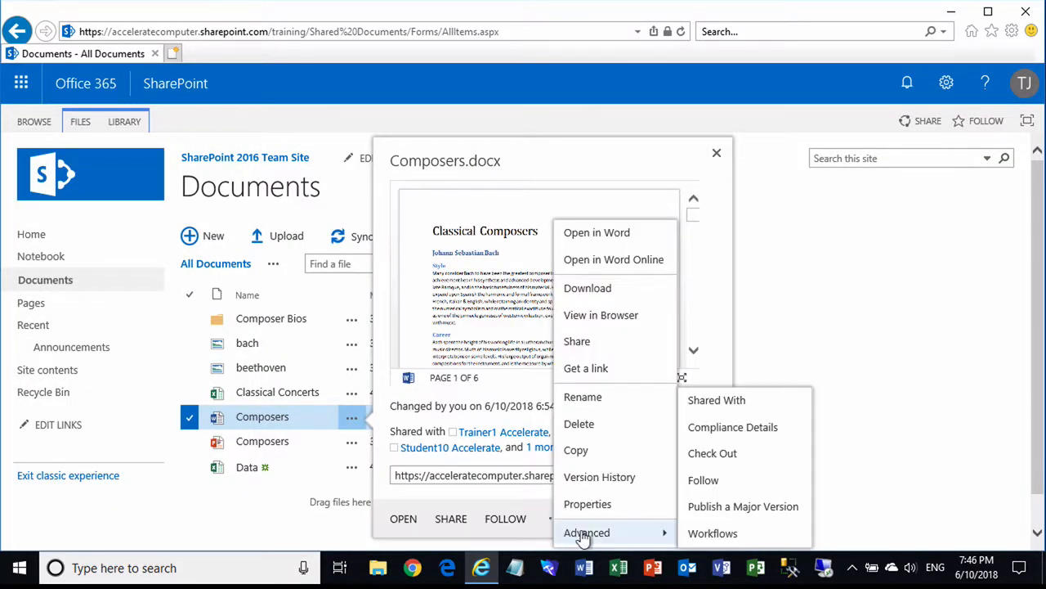
pyautogui.click(748, 454)
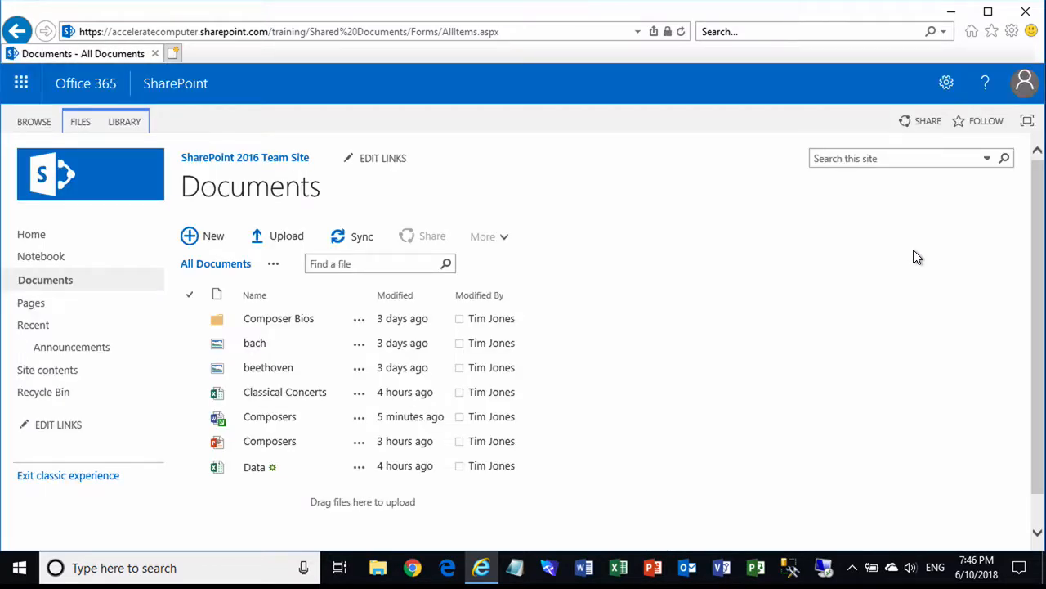
# Open version 15.0 of Composers.docx from its version history
pyautogui.click(359, 421)
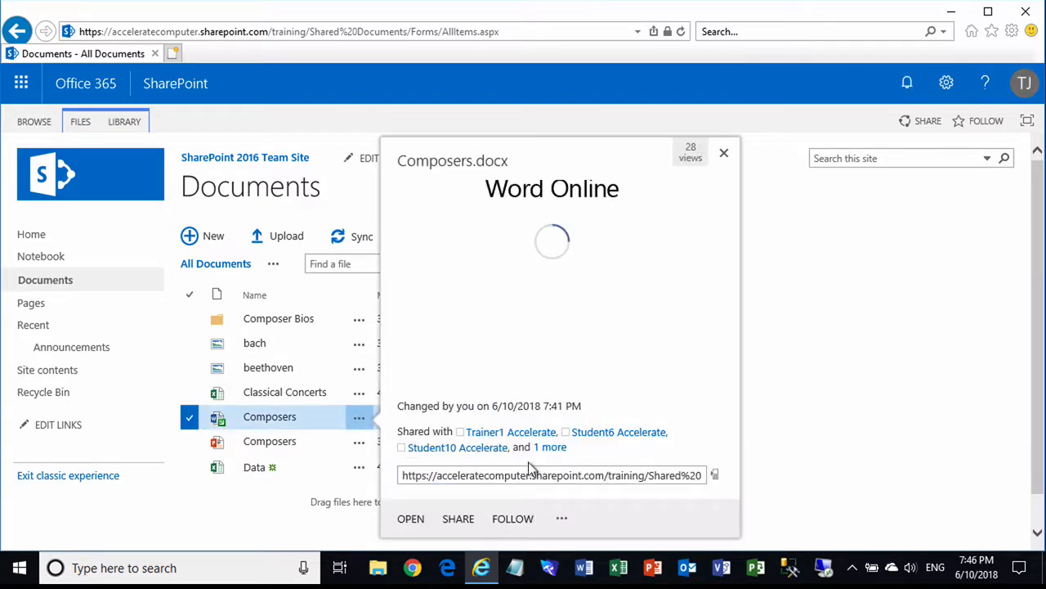
pyautogui.click(561, 521)
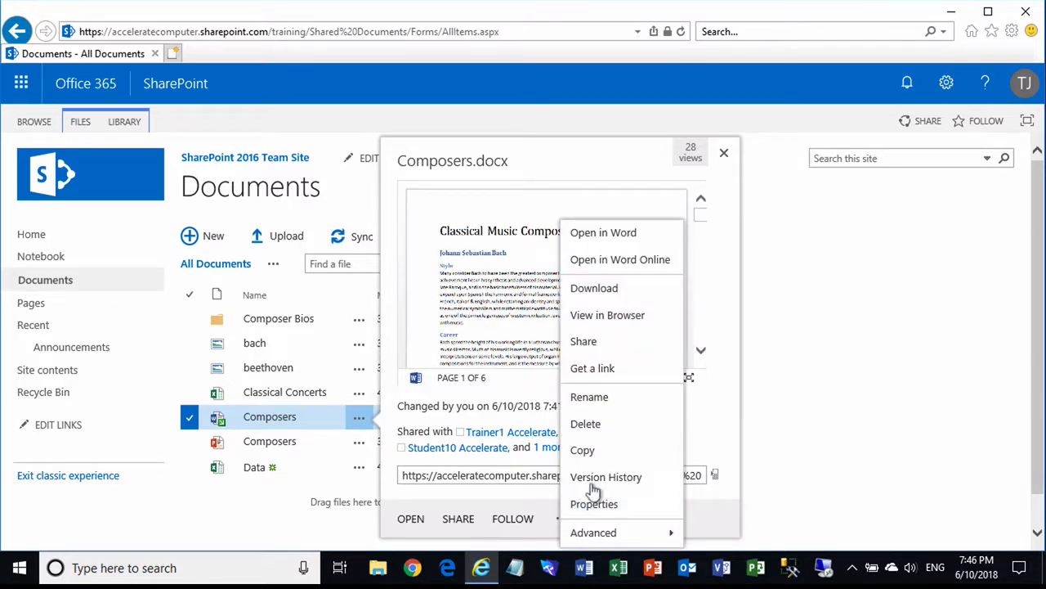
pyautogui.click(613, 477)
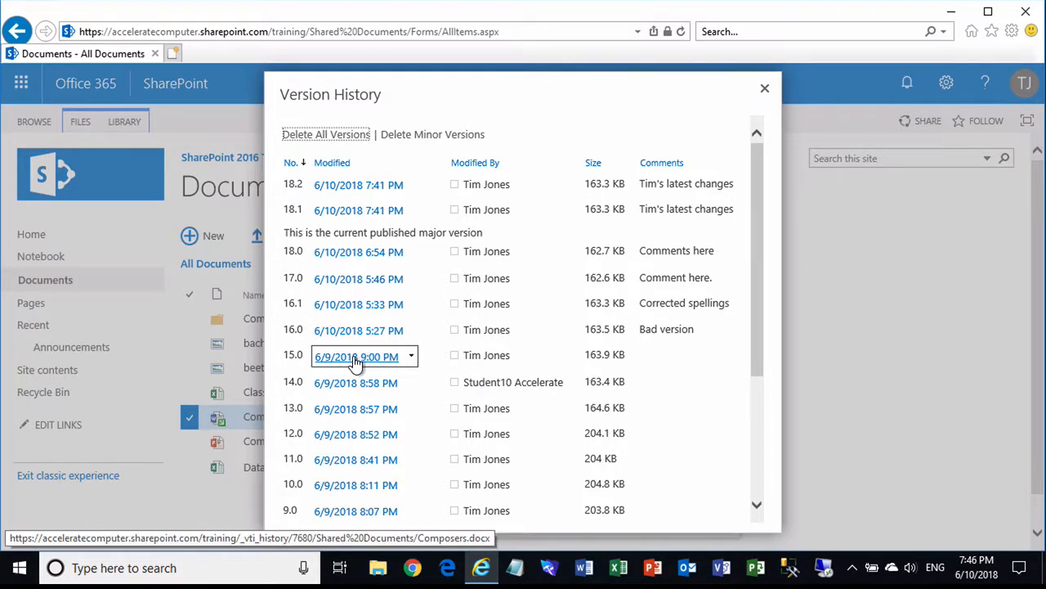
pyautogui.click(354, 358)
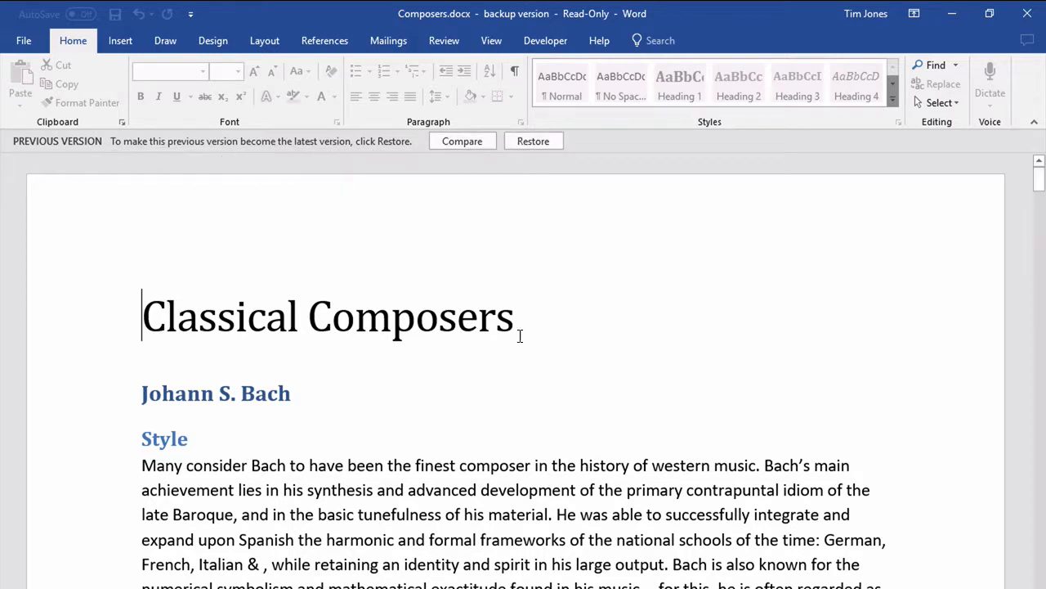
# Look over the previous version's text, restore it as the latest version, and close the document and version history
pyautogui.scroll(-1, 636, 414)
pyautogui.scroll(-4, 636, 414)
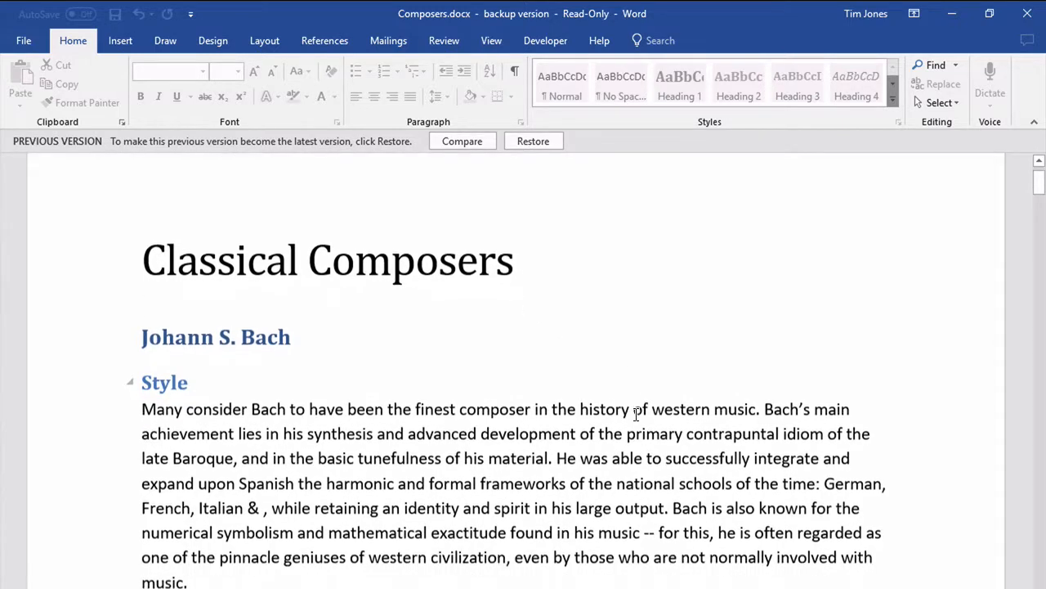
pyautogui.scroll(4, 636, 414)
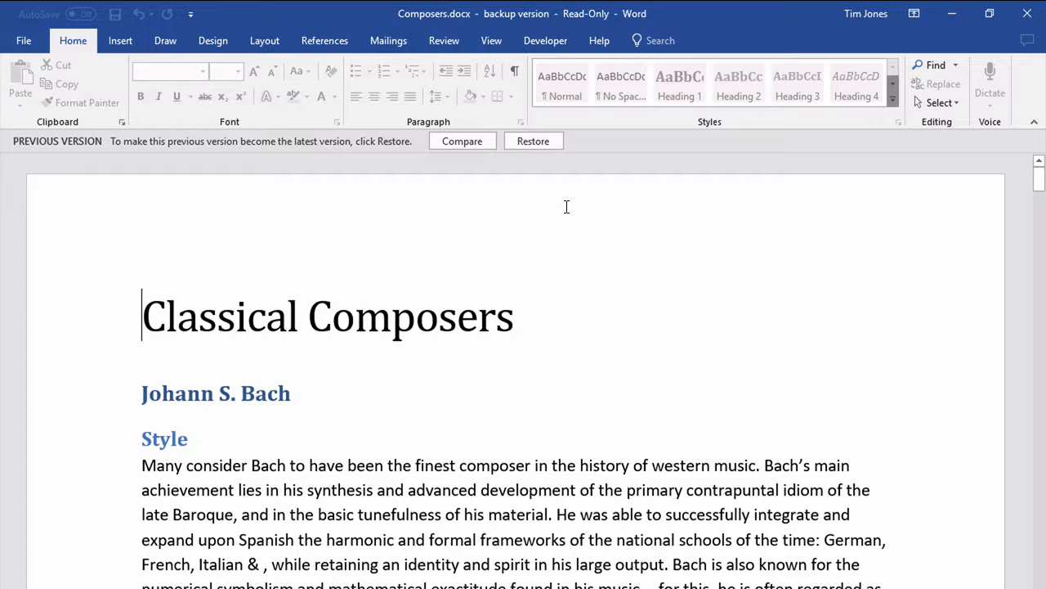
pyautogui.click(533, 141)
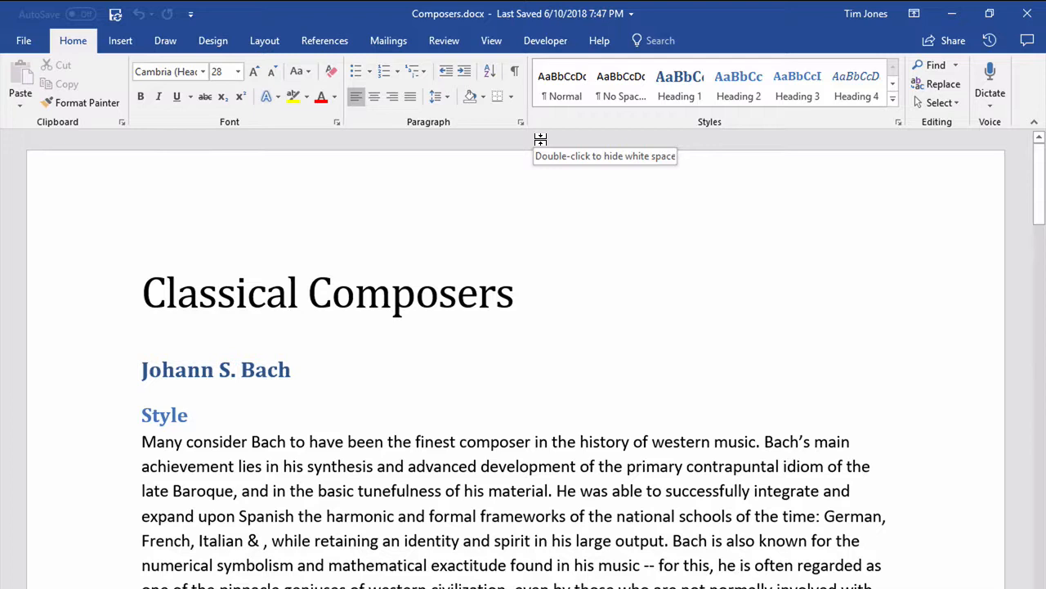
pyautogui.click(1028, 16)
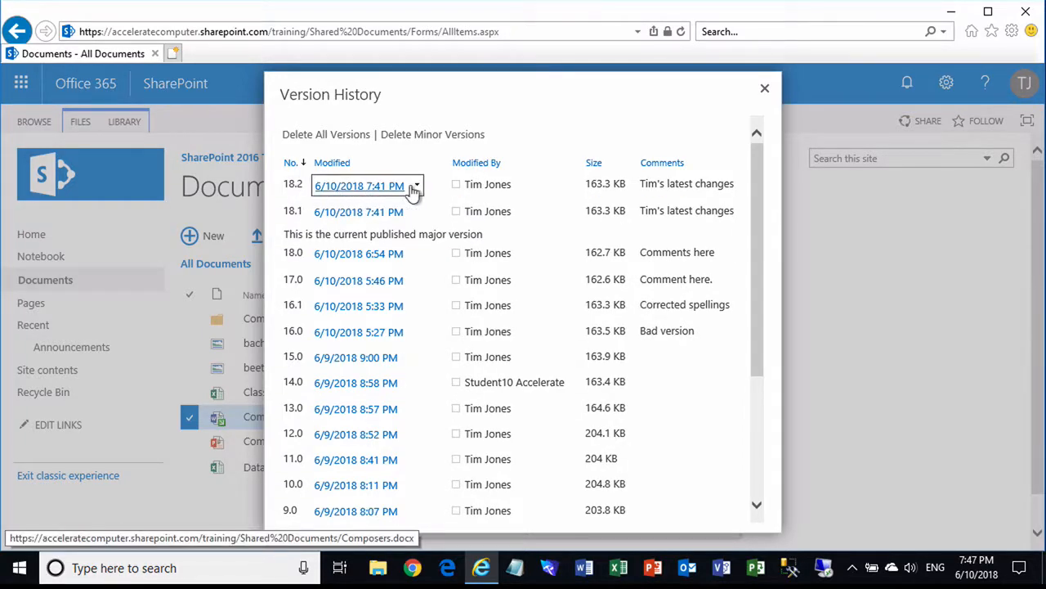
pyautogui.click(764, 88)
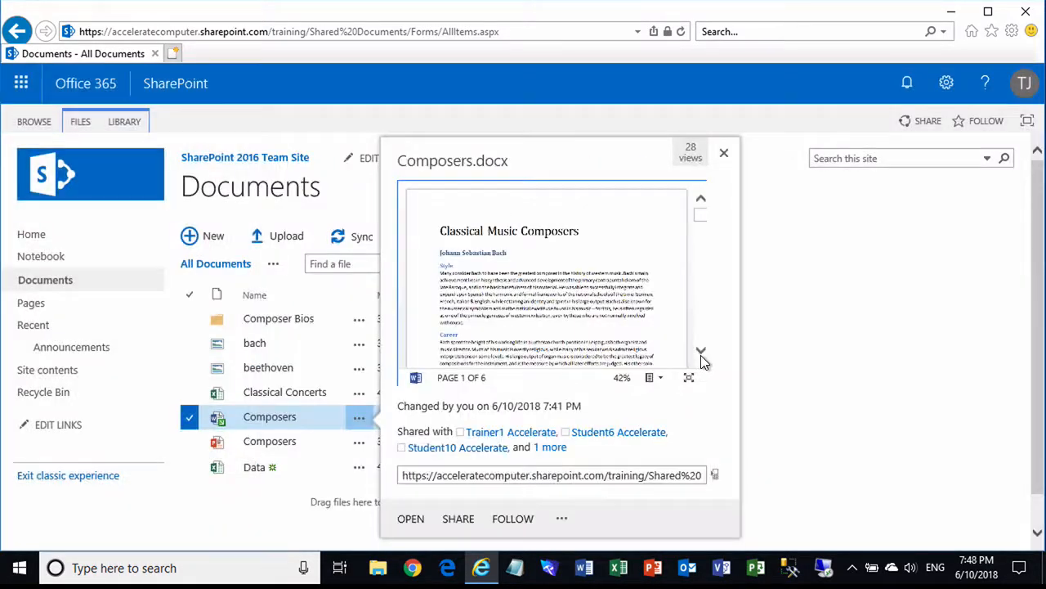
# Check in Composers.docx as minor version 18.2 (draft) without retaining the check-out
pyautogui.click(561, 522)
pyautogui.moveTo(600, 533)
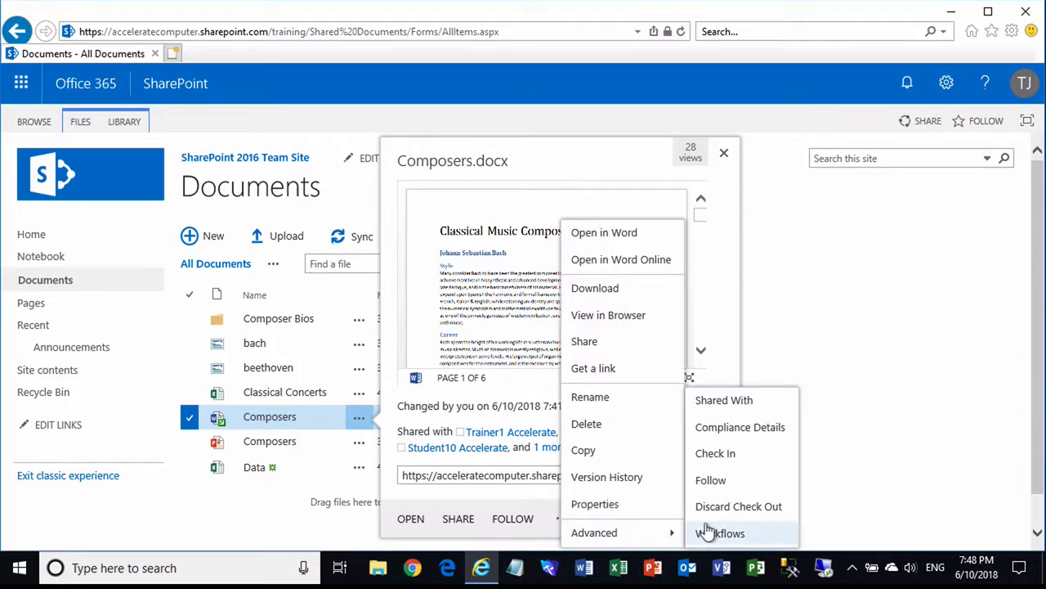
pyautogui.click(721, 452)
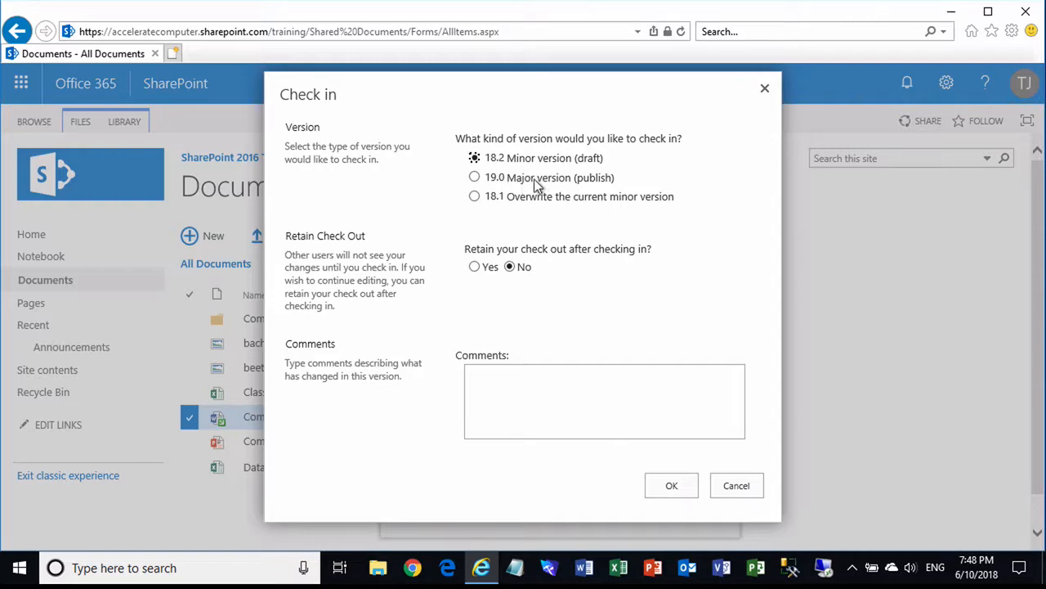
pyautogui.click(669, 487)
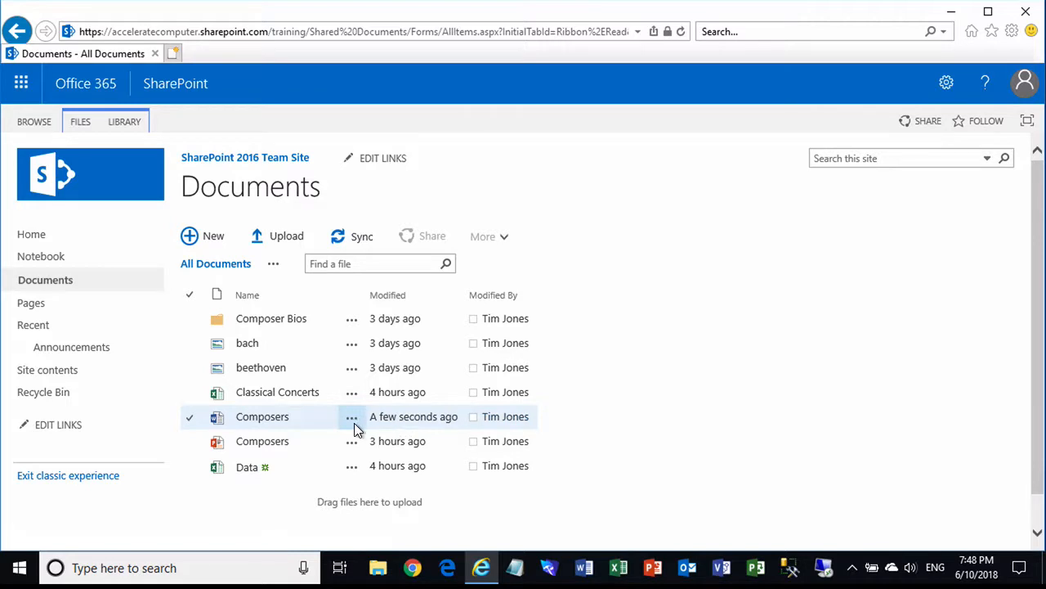
# Publish Composers.docx as a major version without adding a comment
pyautogui.click(353, 425)
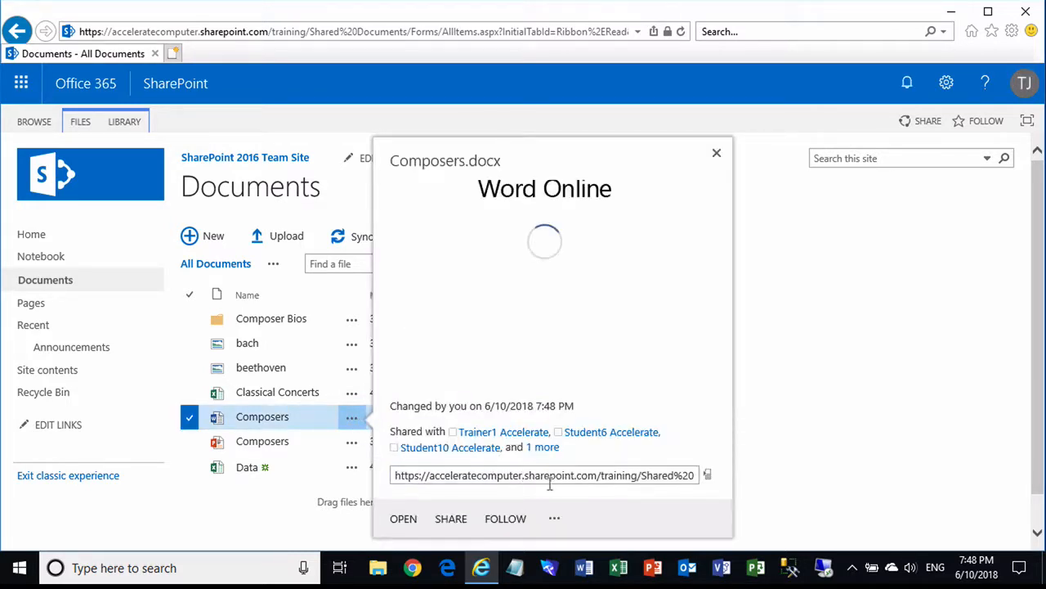
pyautogui.click(554, 520)
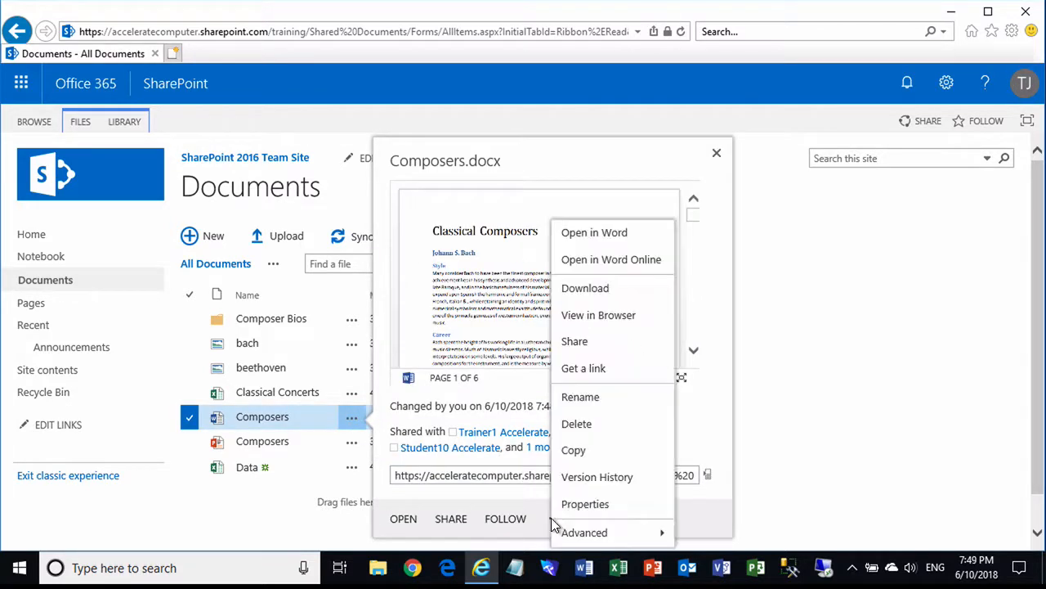
pyautogui.moveTo(582, 532)
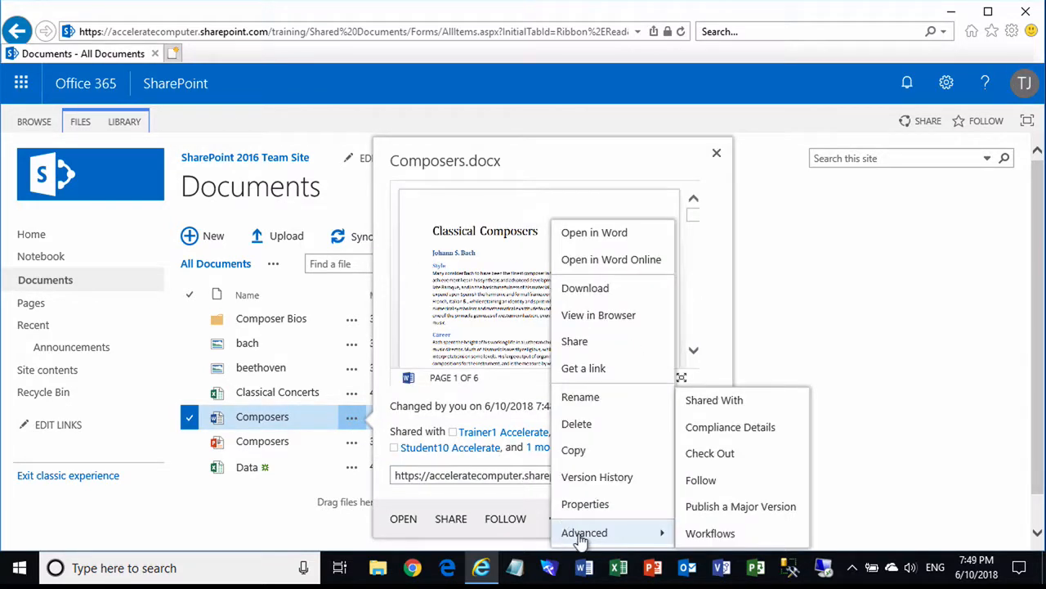
pyautogui.click(750, 509)
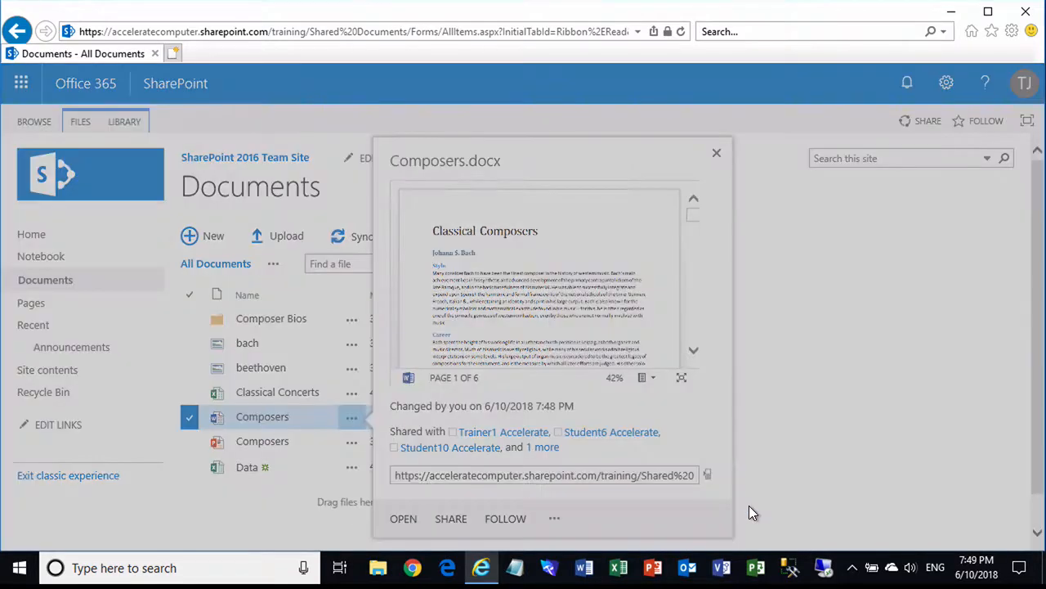
pyautogui.click(682, 387)
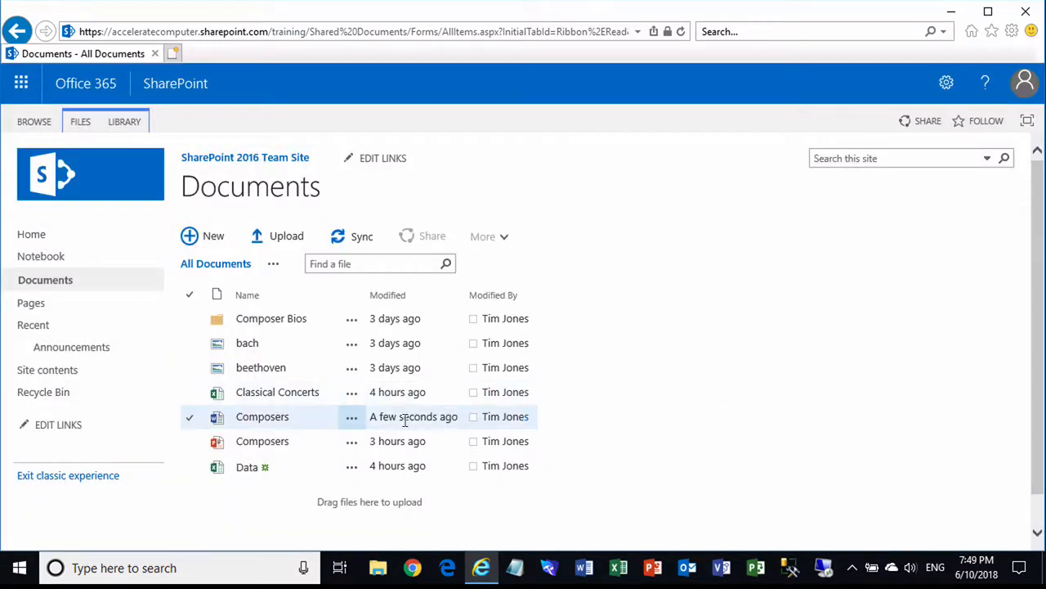
# Examine the version history of Composers.docx for the newly published version, and return to the document list
pyautogui.click(352, 420)
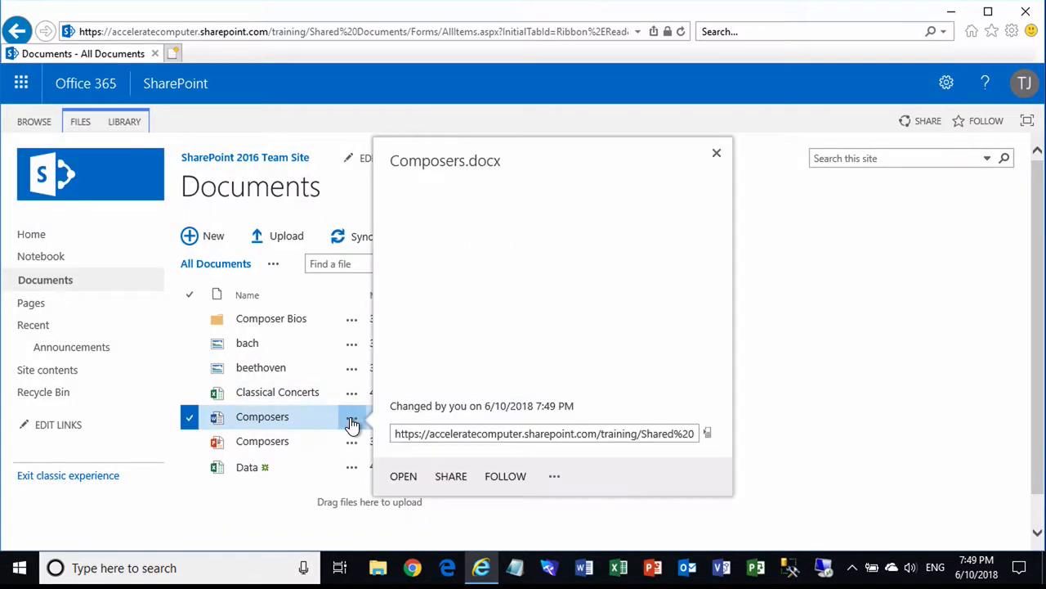
pyautogui.click(551, 517)
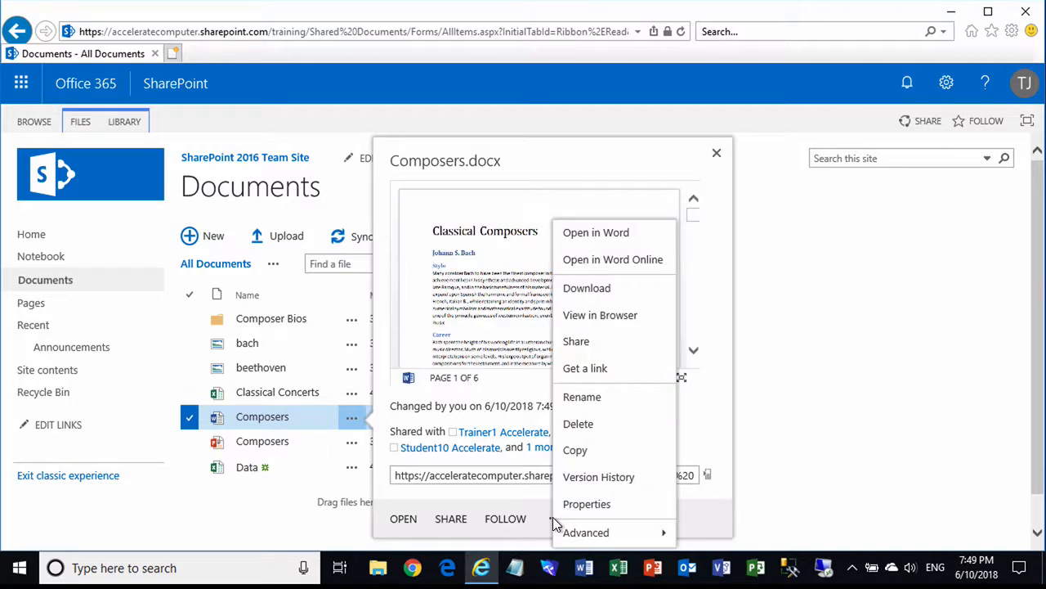
pyautogui.click(599, 479)
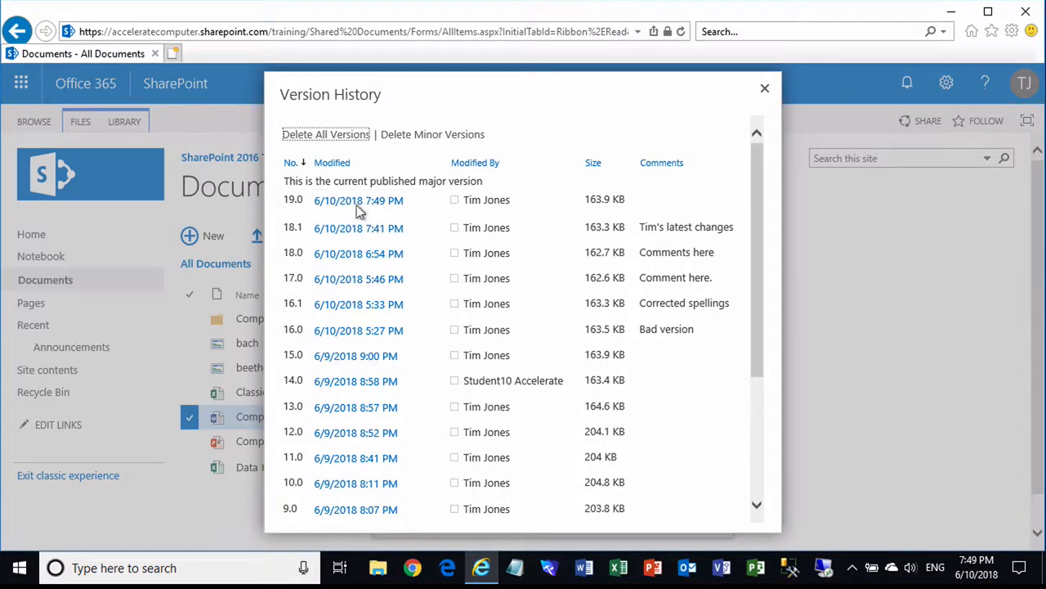
pyautogui.click(764, 92)
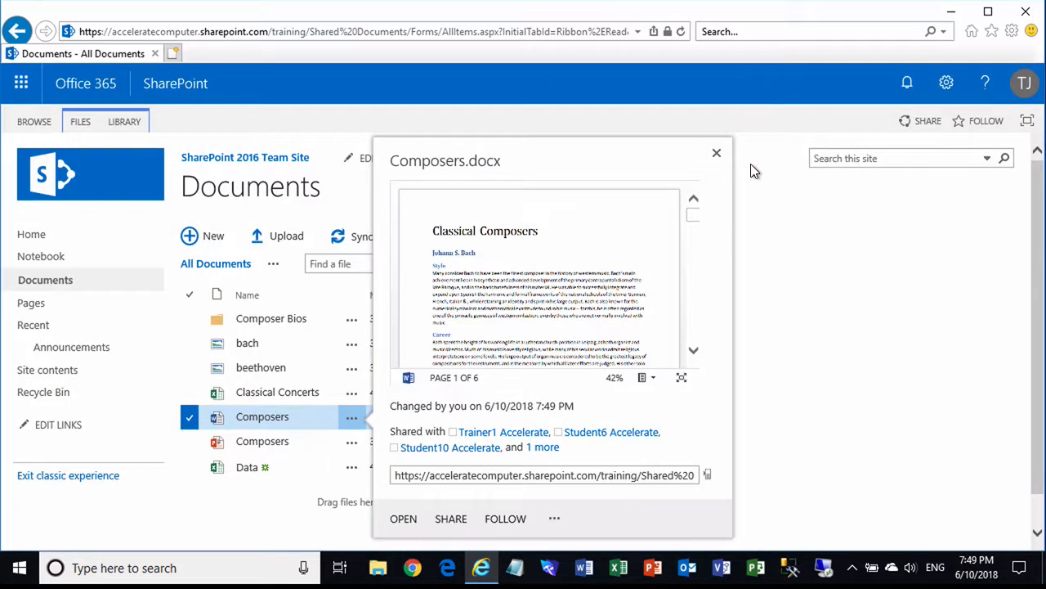
pyautogui.click(716, 153)
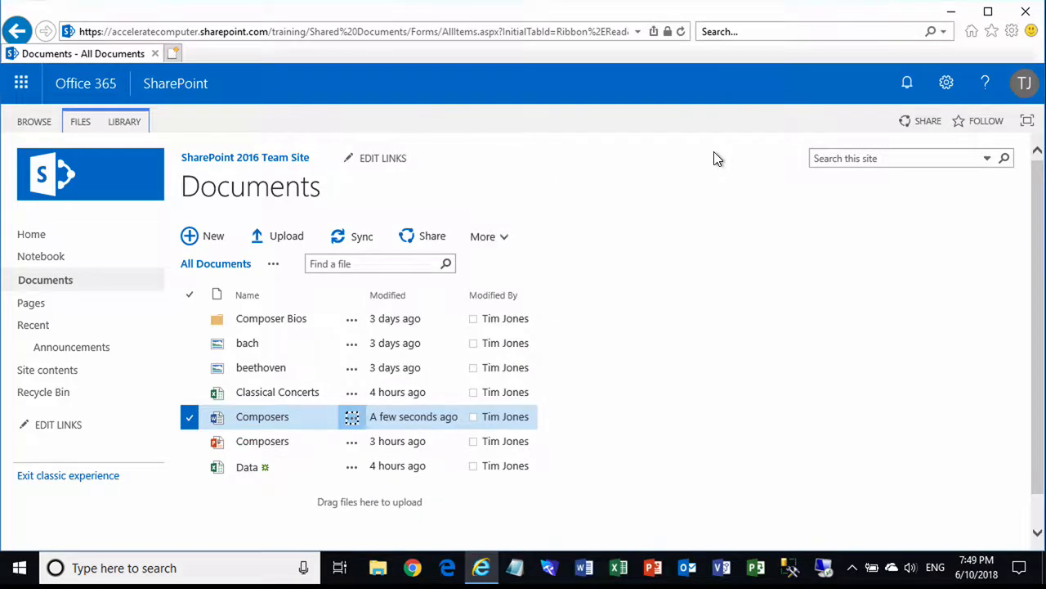